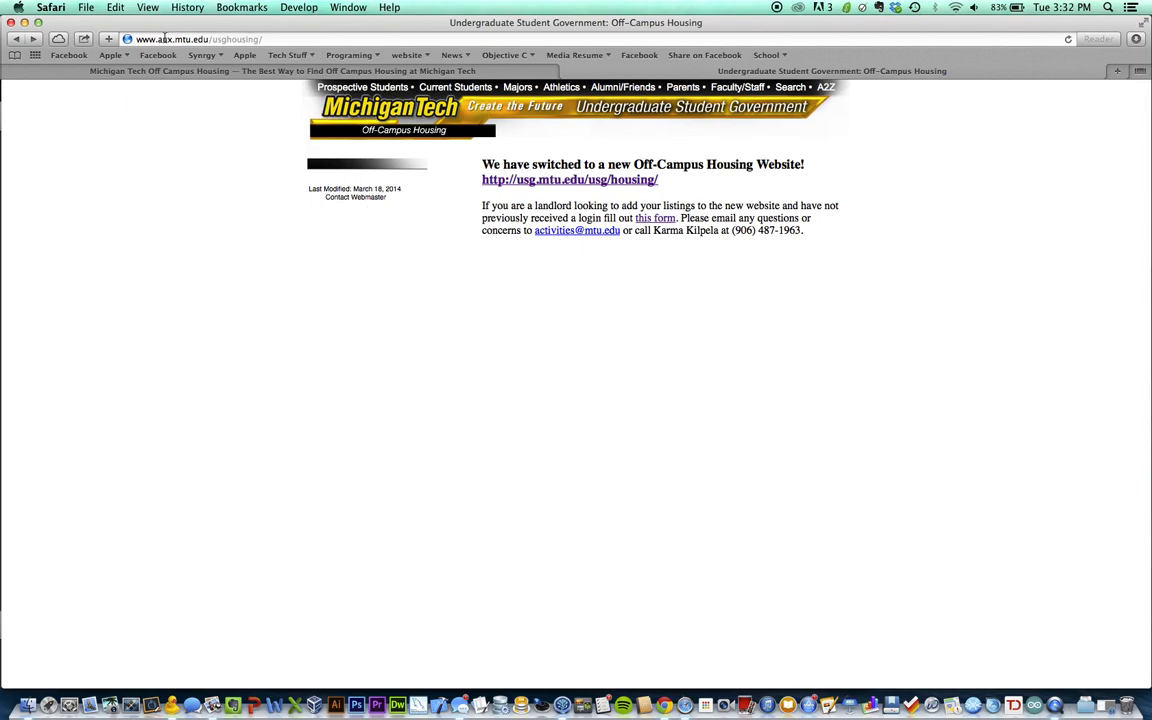
Open the old notice's landlord information form, then switch to the Michigan Tech Off Campus Housing homepage
left_click(291, 37)
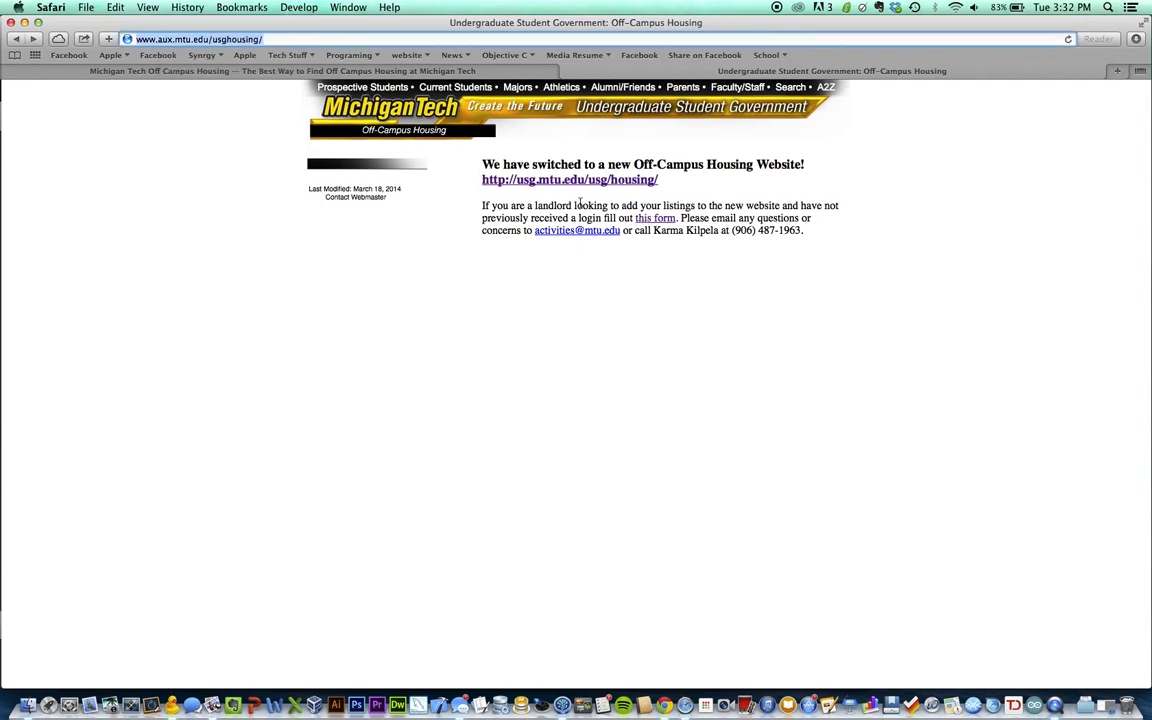
left_click(662, 219)
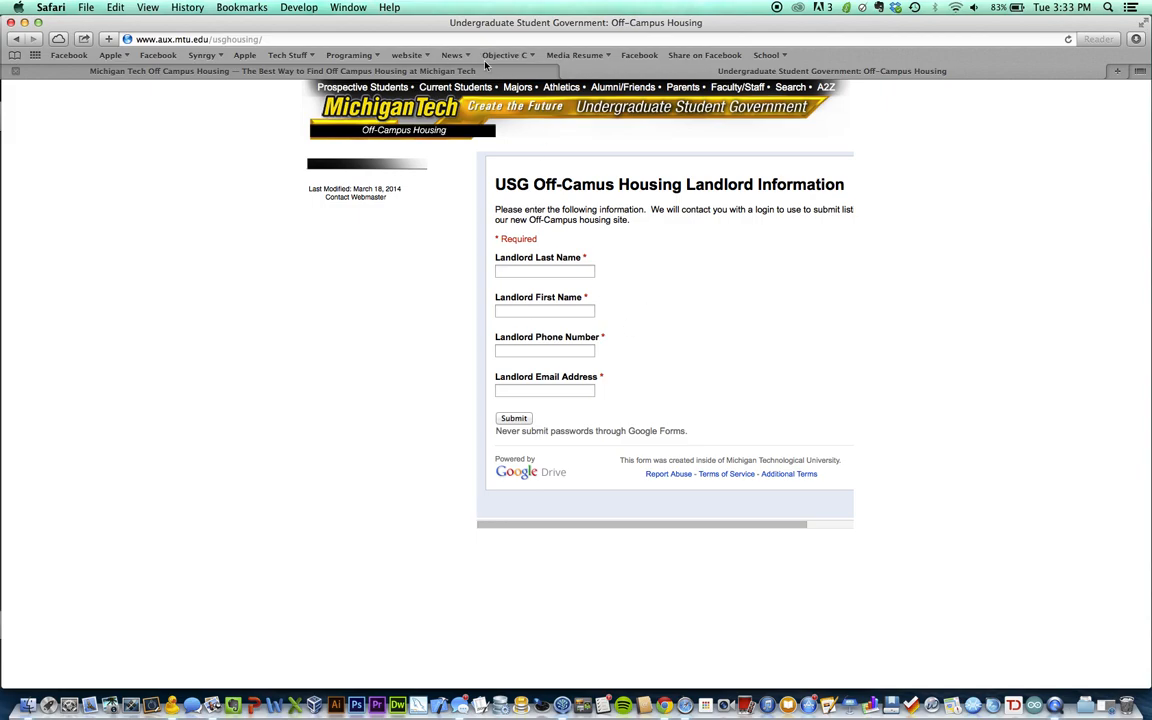
left_click(450, 70)
left_click(422, 38)
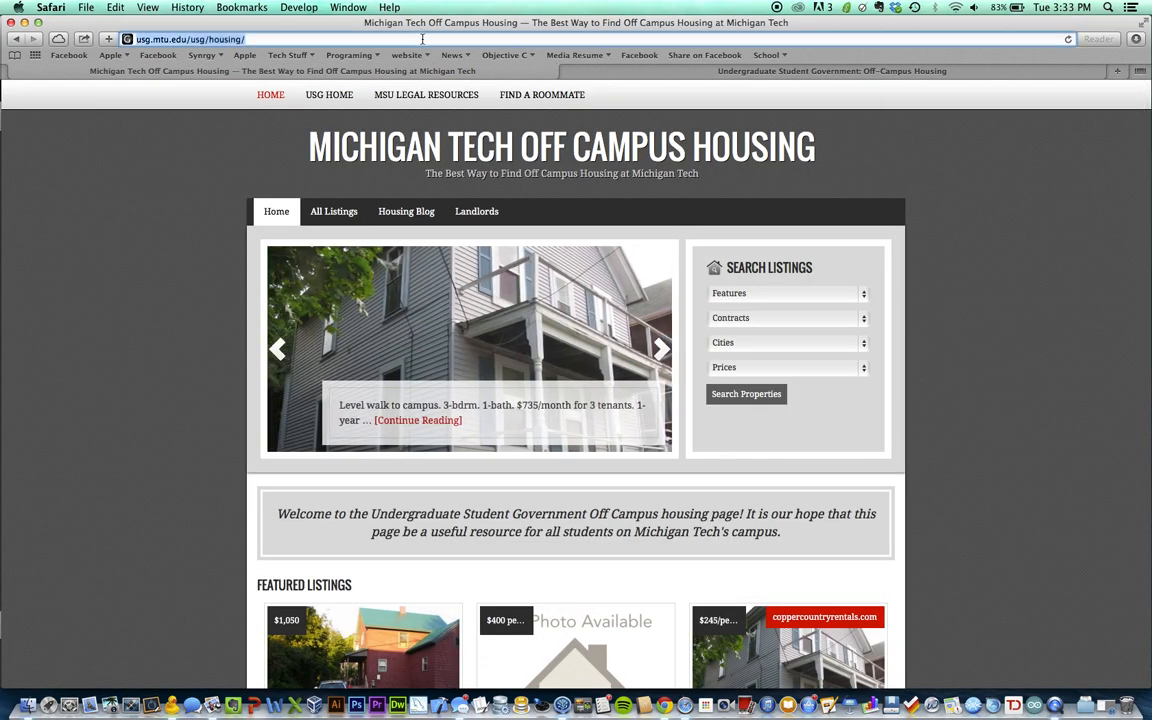
key("Right")
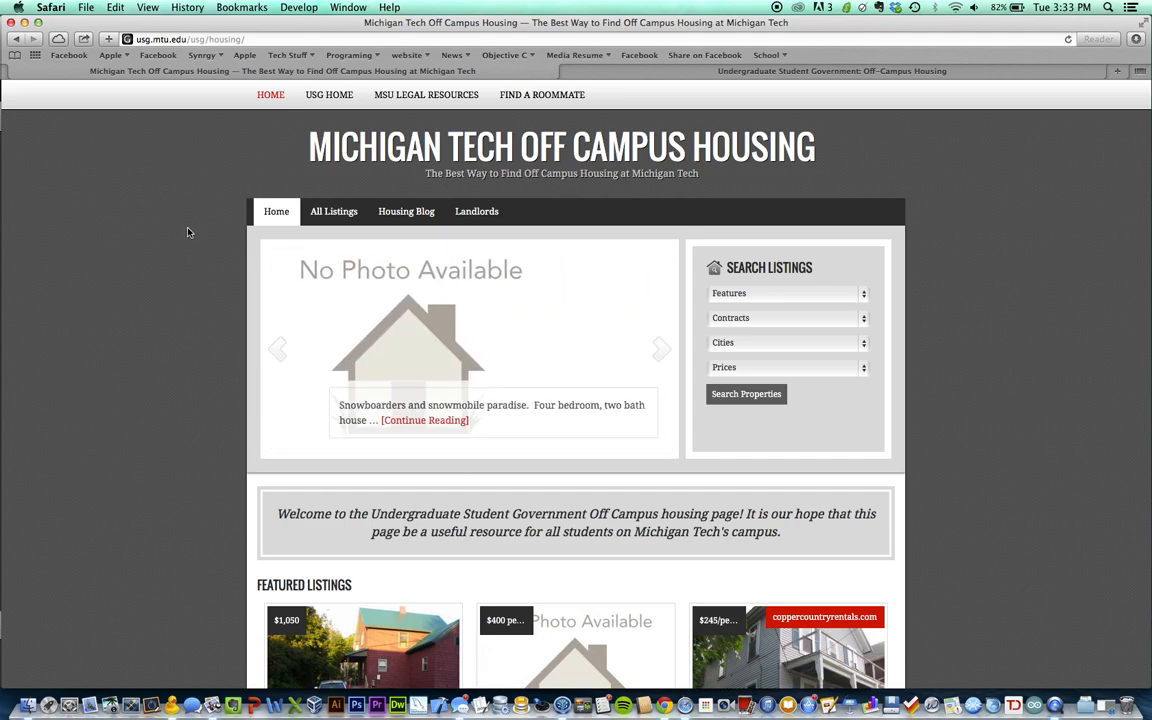
scroll(187, 232, "down", 3)
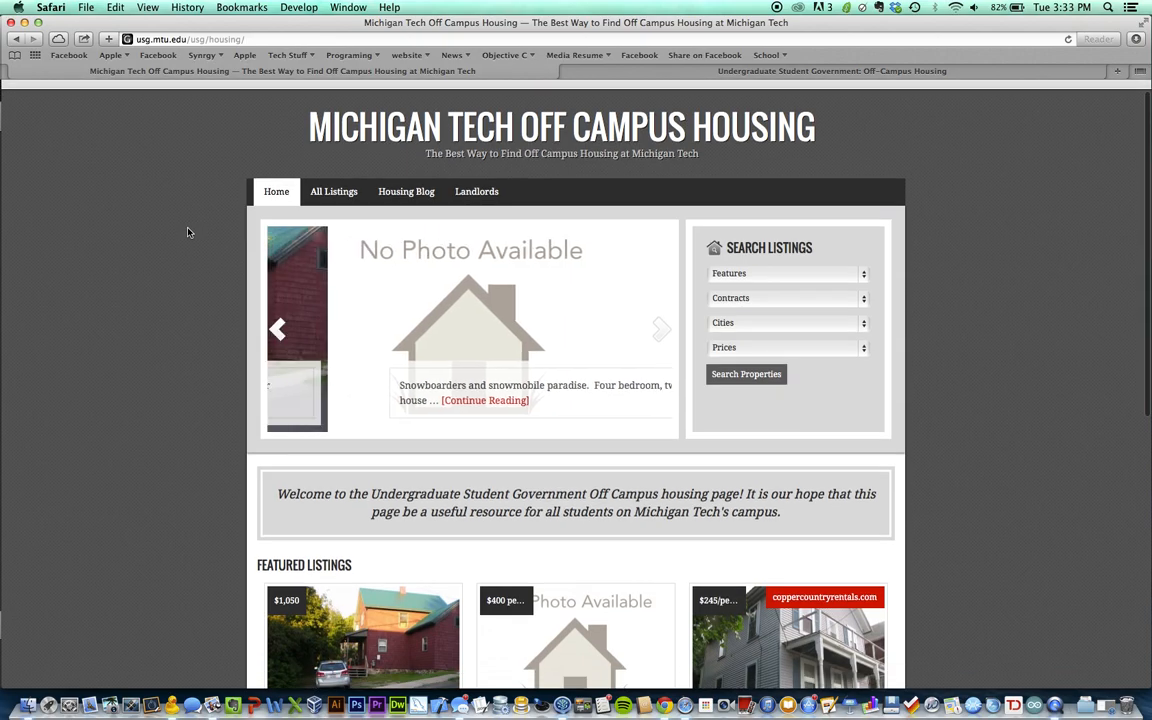
scroll(199, 265, "down", 5)
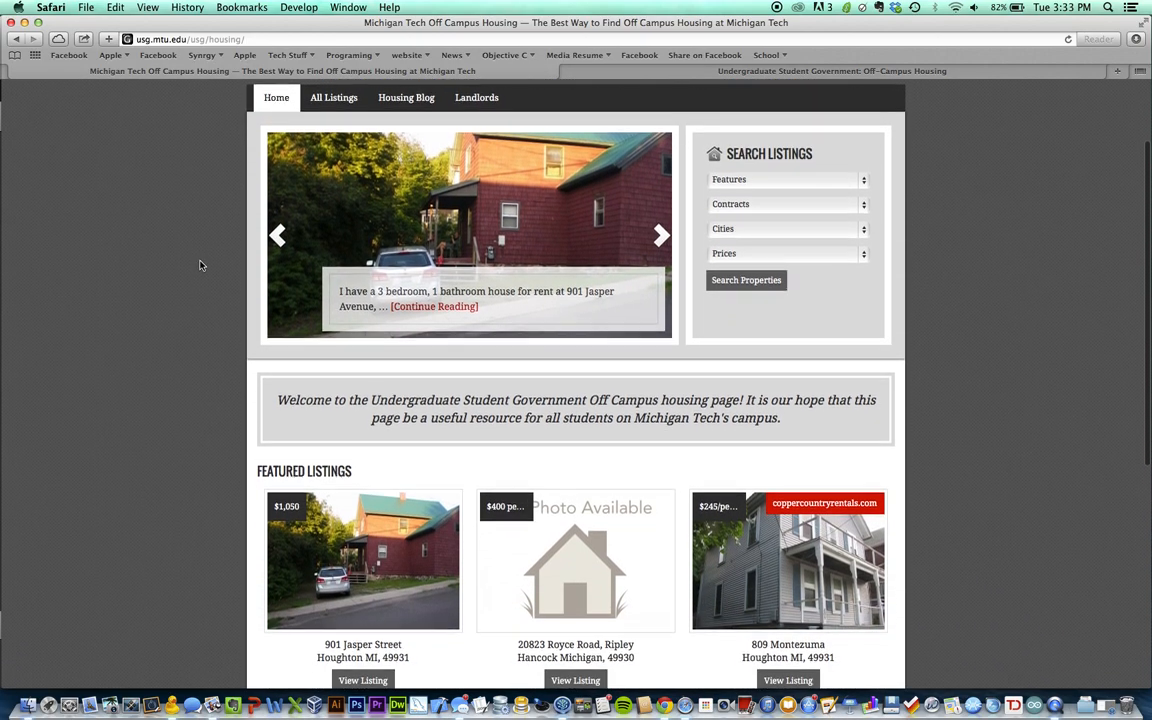
scroll(199, 265, "down", 3)
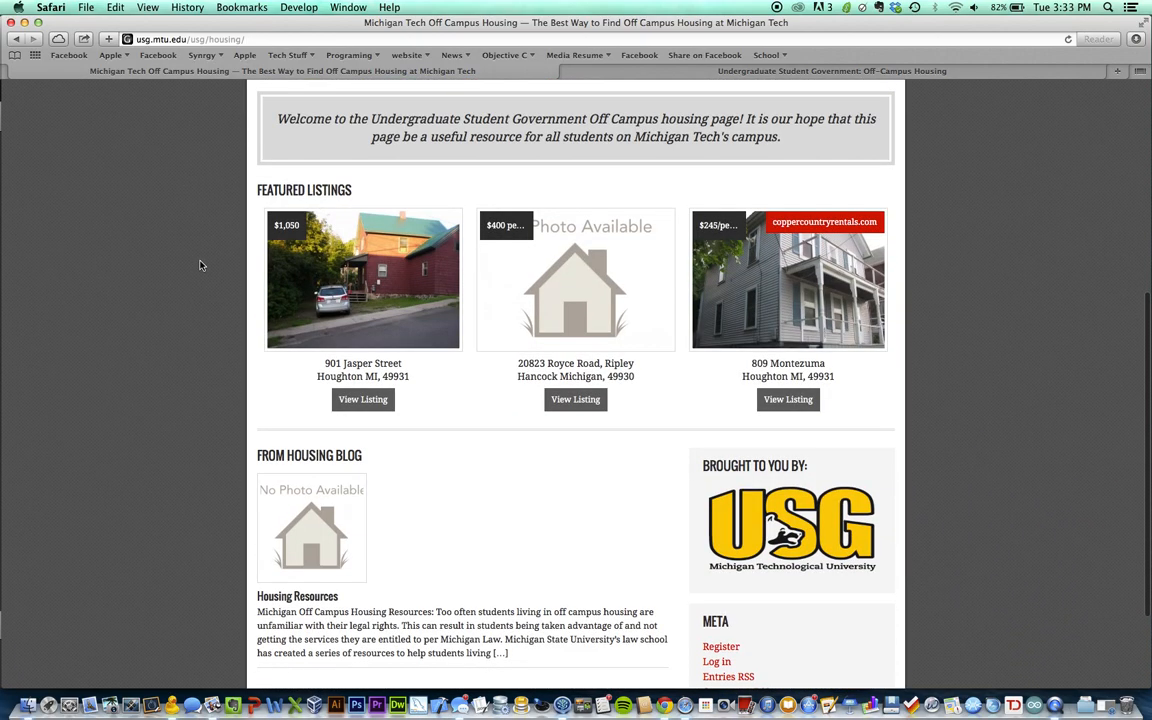
scroll(291, 370, "down", 4)
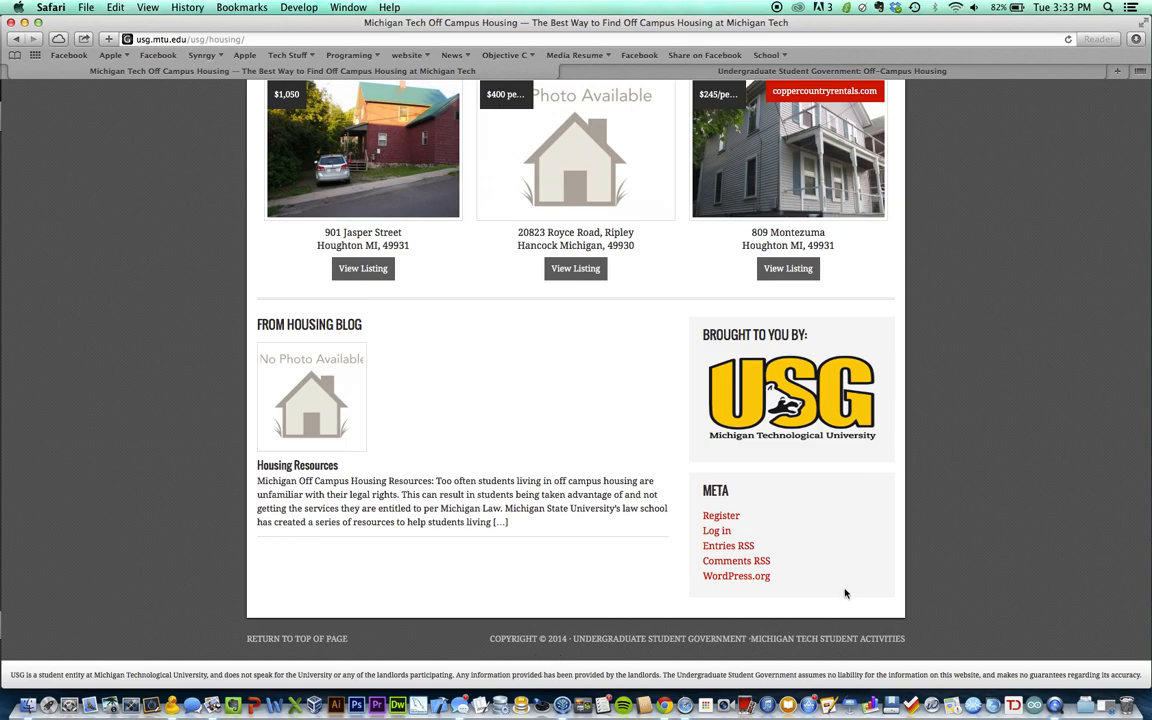
scroll(936, 527, "up", 10)
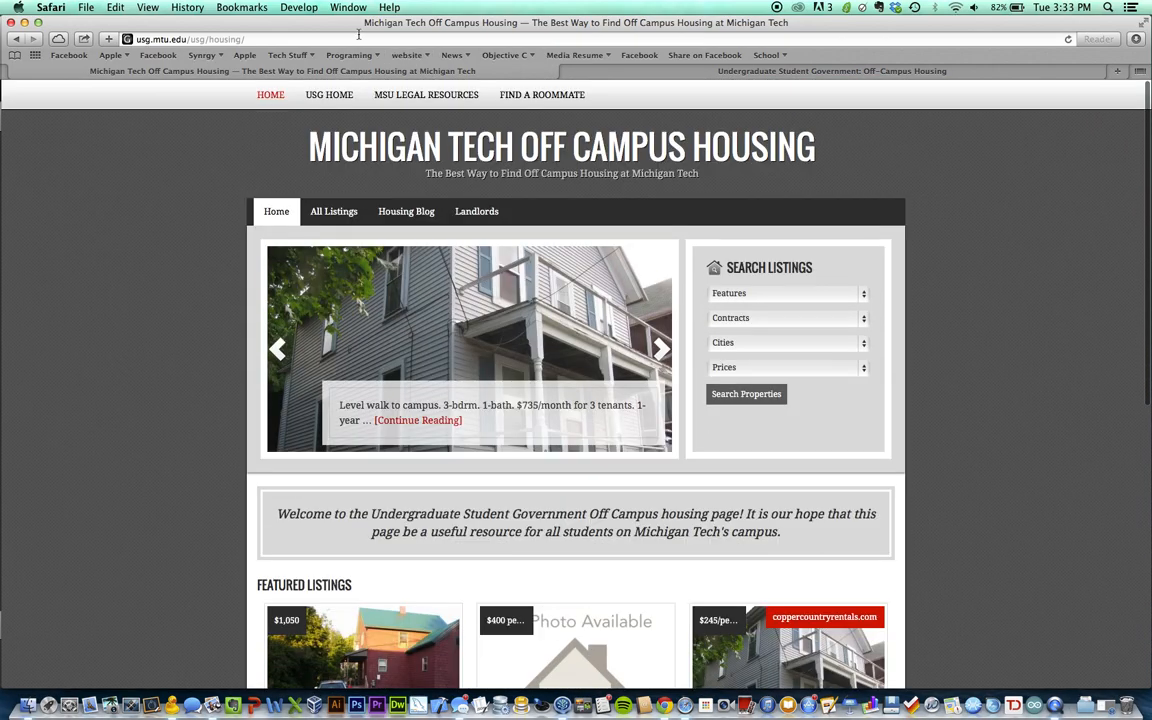
Load the site's wp-login.php login page
left_click(323, 39)
key("Right")
type("wp-lo")
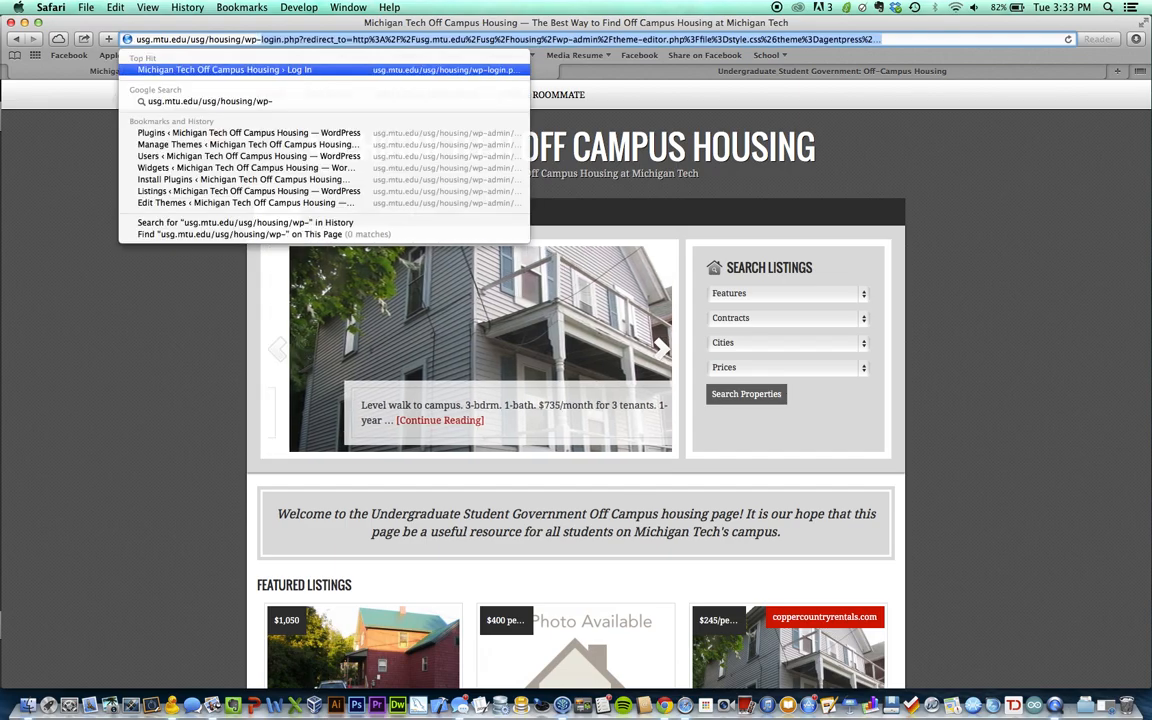
key("BackSpace")
key("BackSpace")
key("BackSpace")
key("BackSpace")
key("BackSpace")
key("BackSpace")
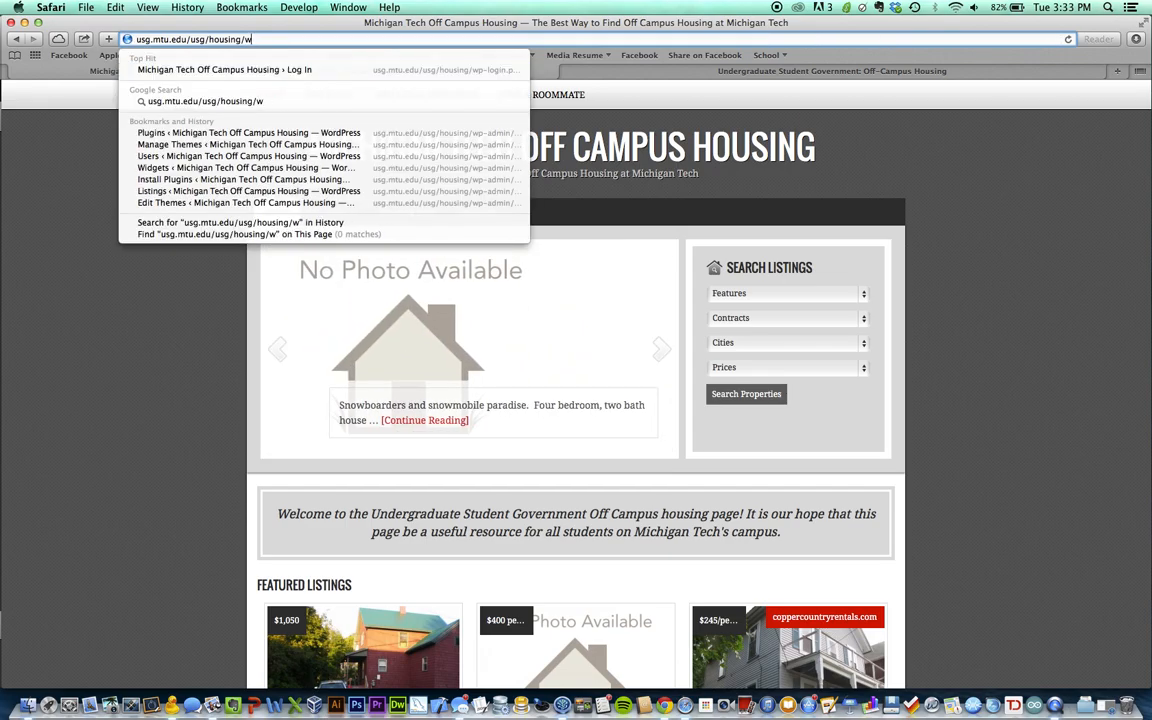
type("wp-l")
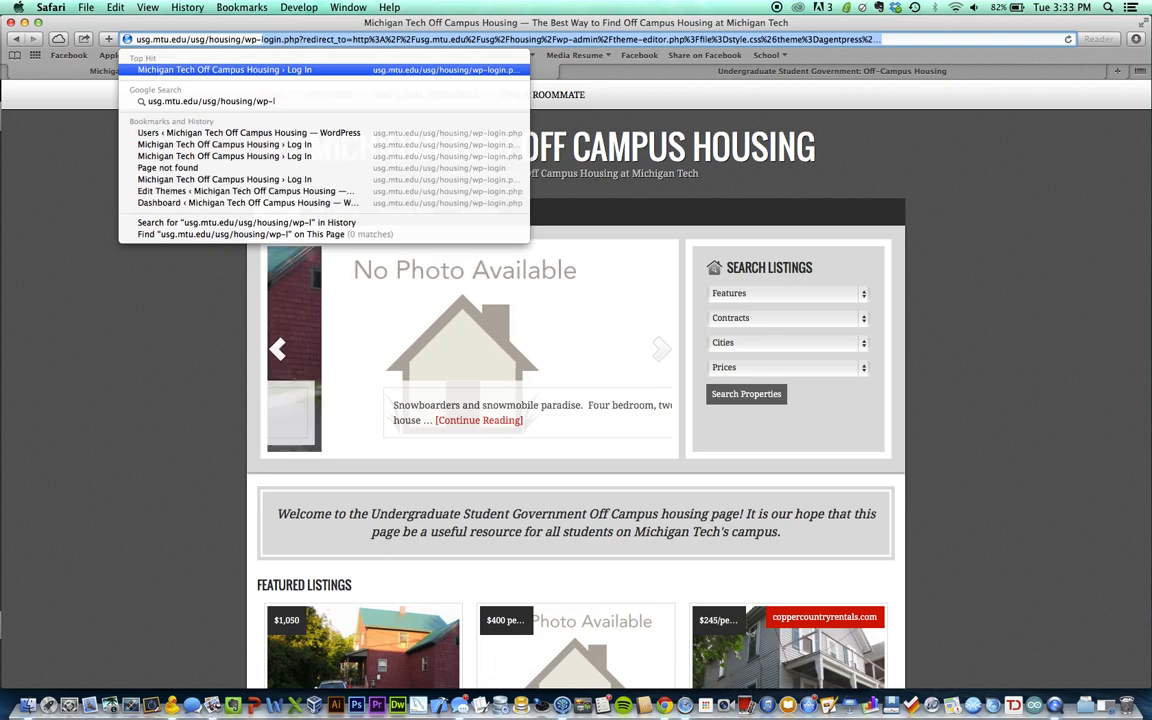
type("ogin.php")
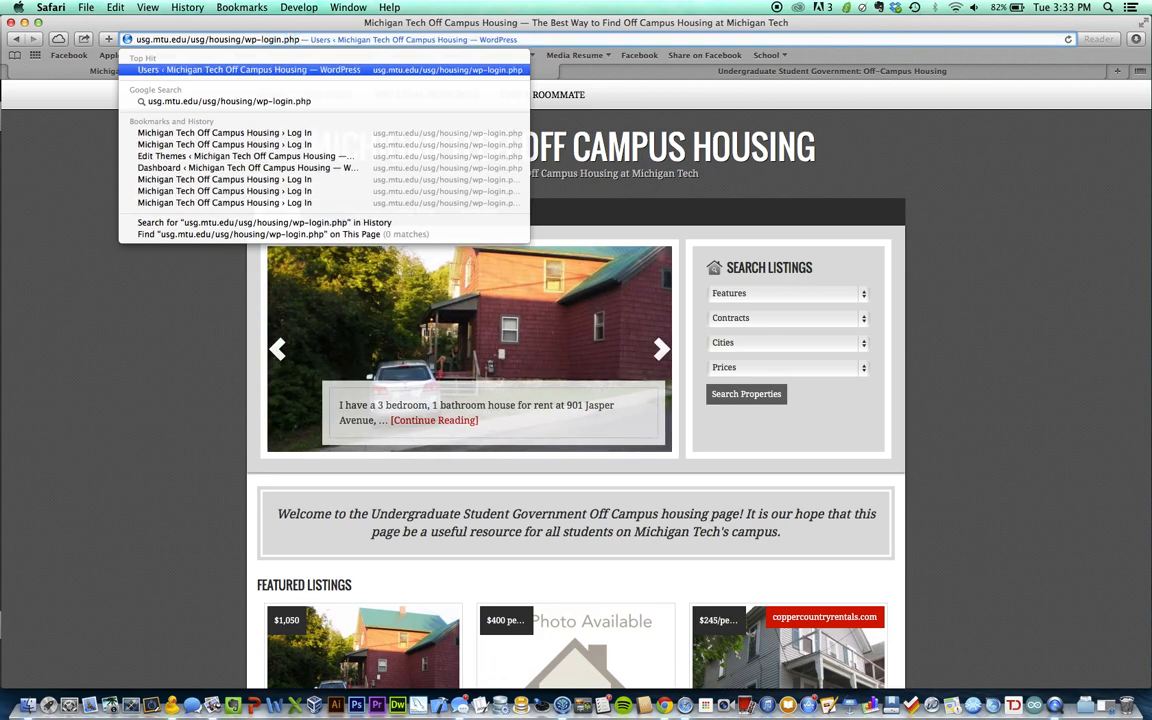
key("Return")
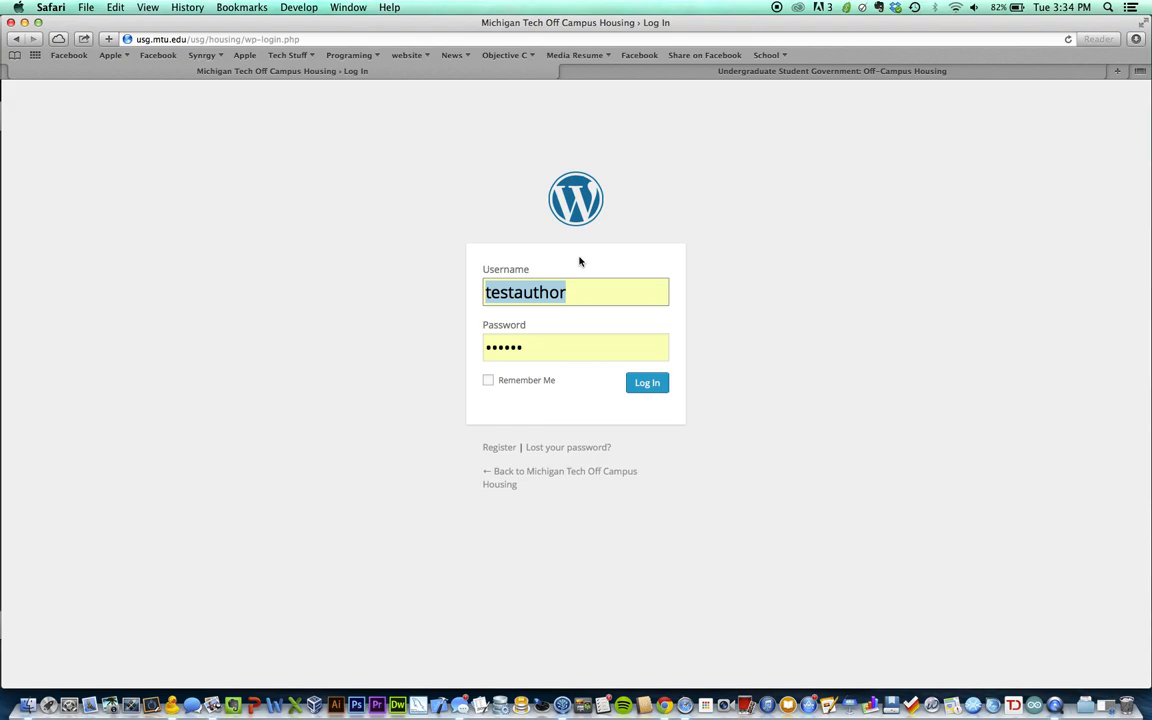
Log in with the admin username and password to reach the Dashboard
left_click(646, 385)
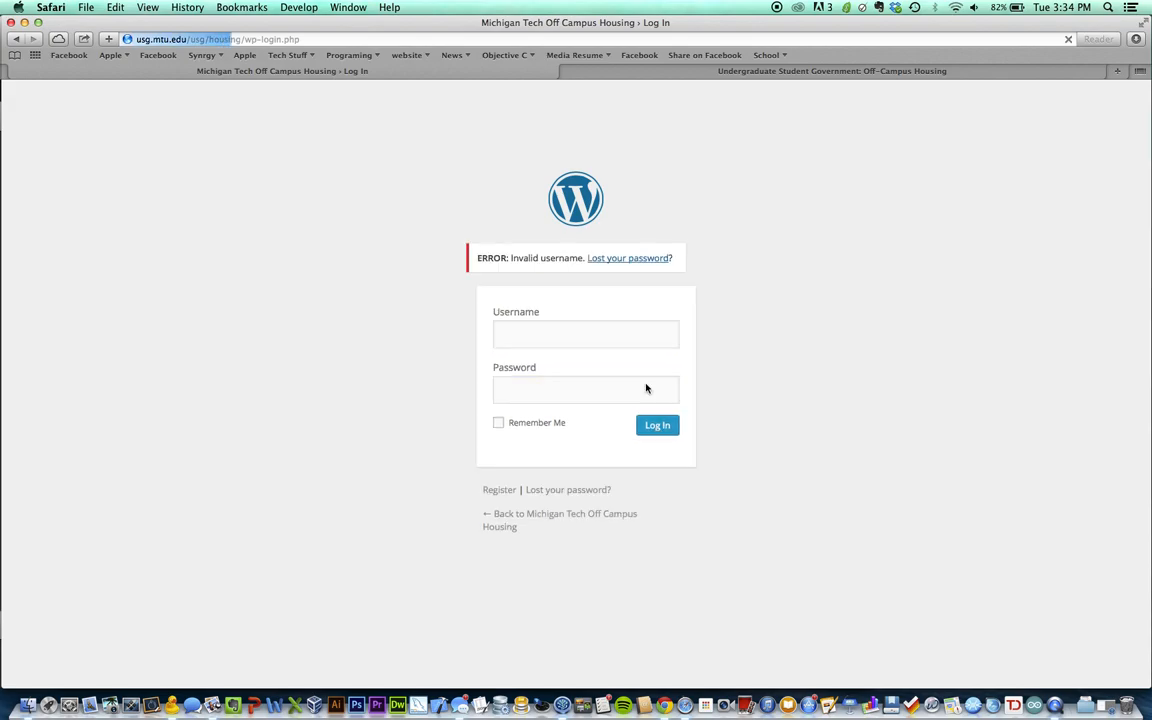
left_click(558, 337)
type("tes")
key("BackSpace")
key("BackSpace")
key("BackSpace")
key("Tab")
type("••••••••")
key("Return")
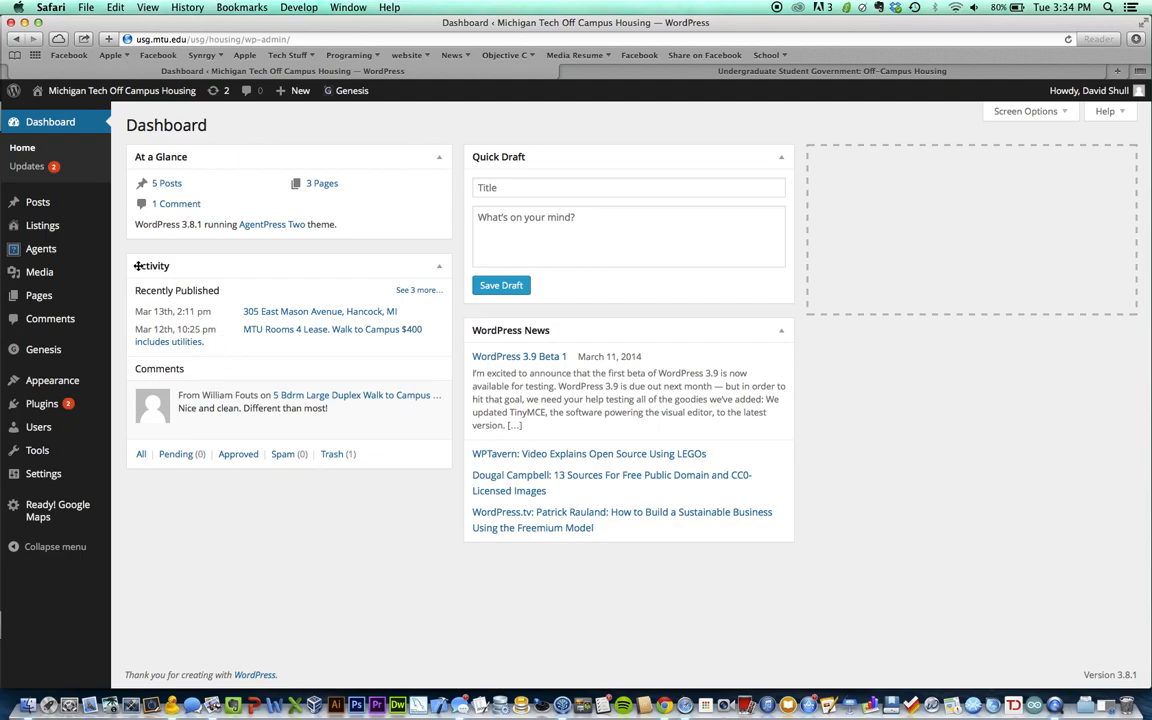
mouse_move(59, 424)
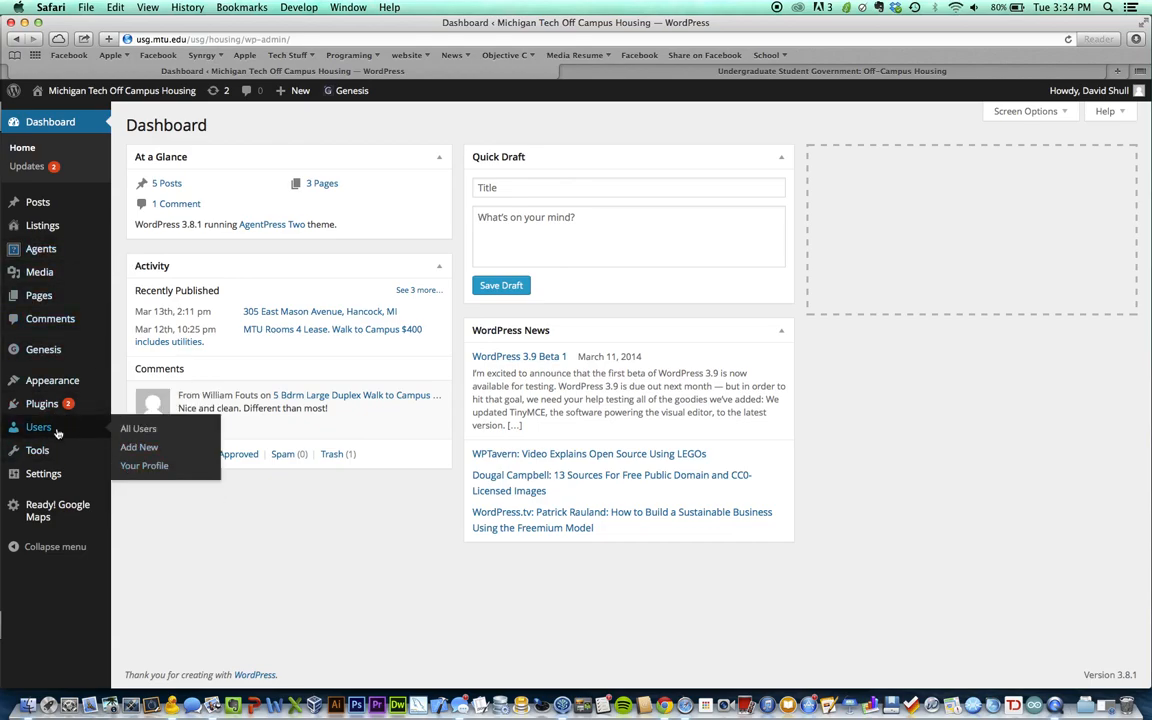
left_click(160, 467)
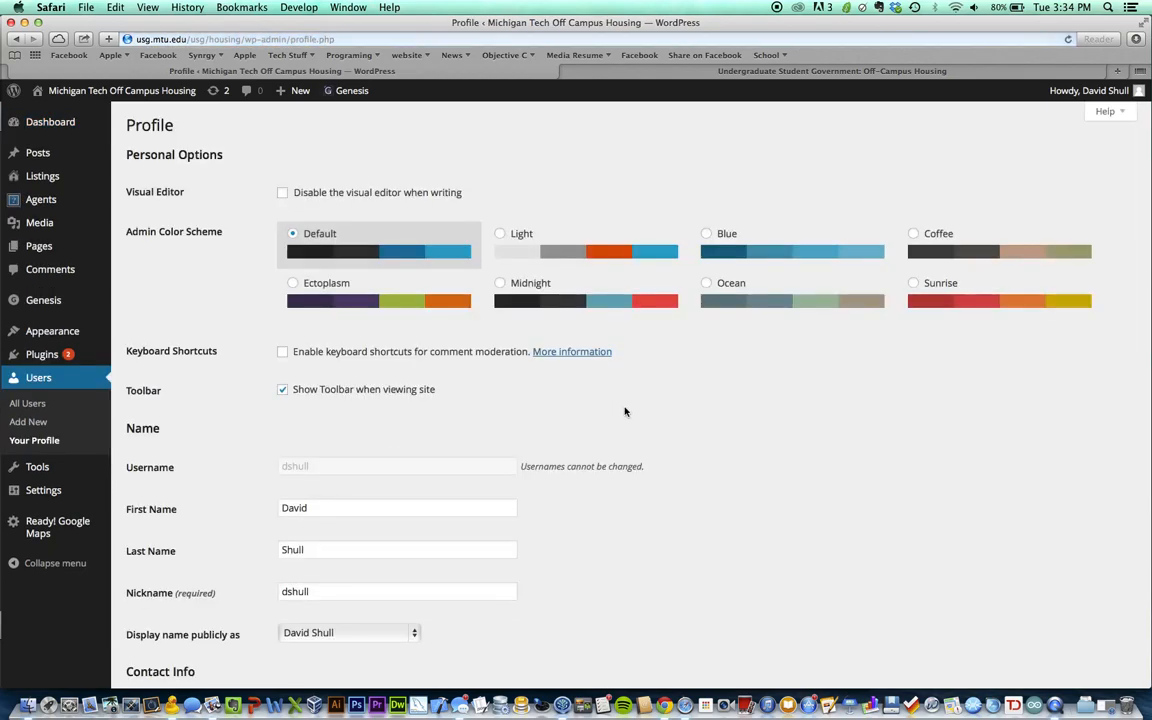
scroll(622, 411, "down", 2)
scroll(530, 470, "down", 1)
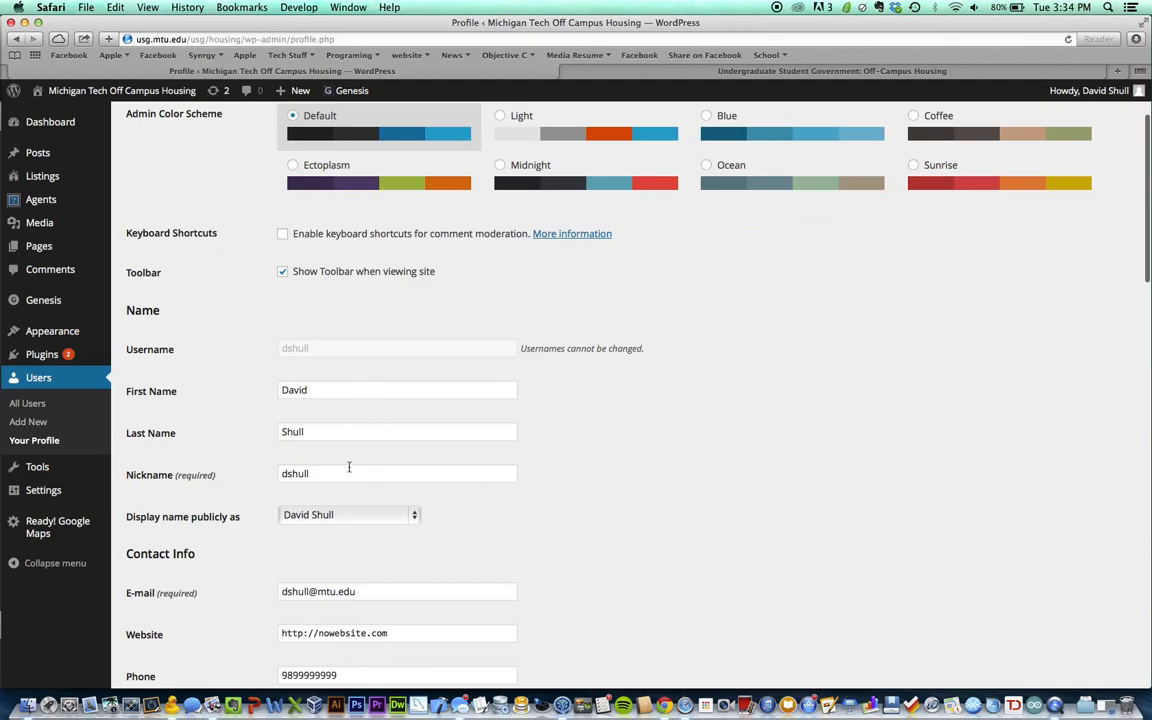
scroll(630, 507, "up", 2)
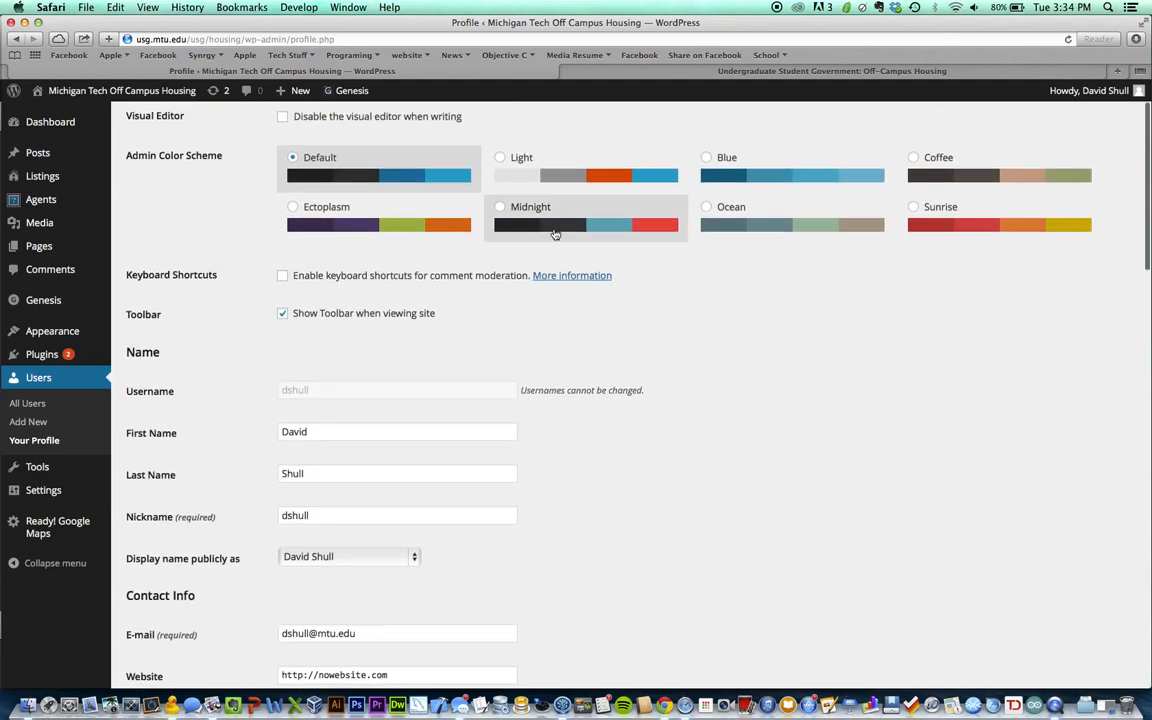
scroll(900, 290, "up", 1)
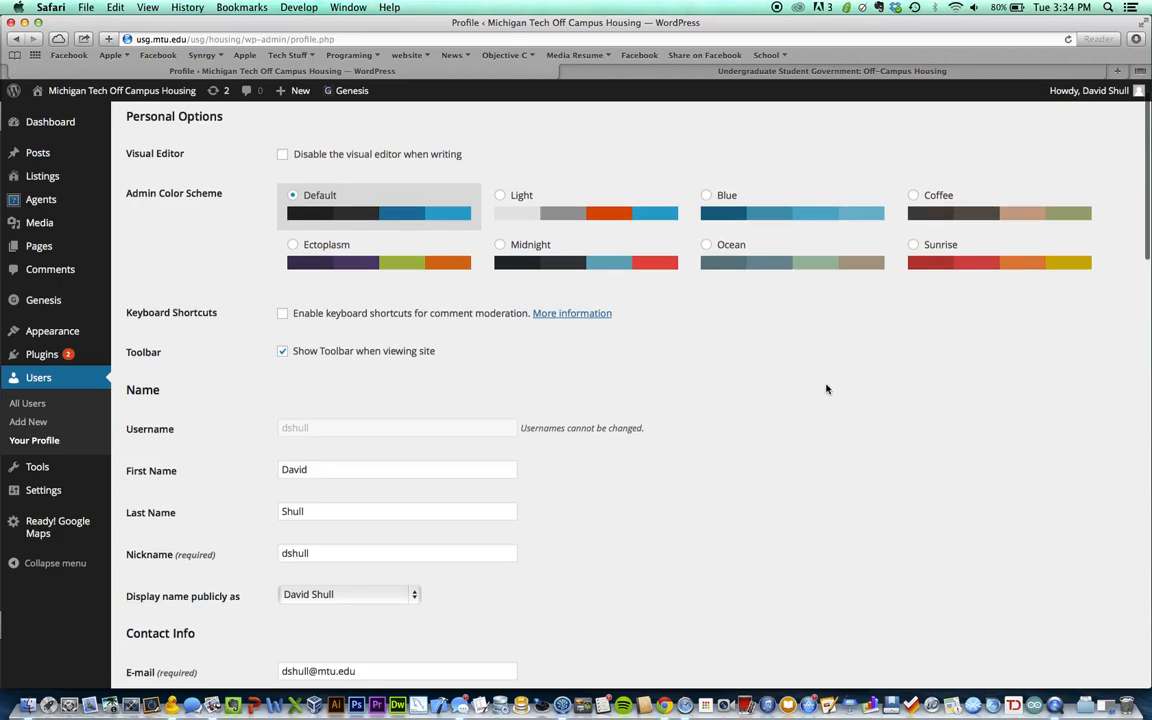
scroll(826, 389, "down", 4)
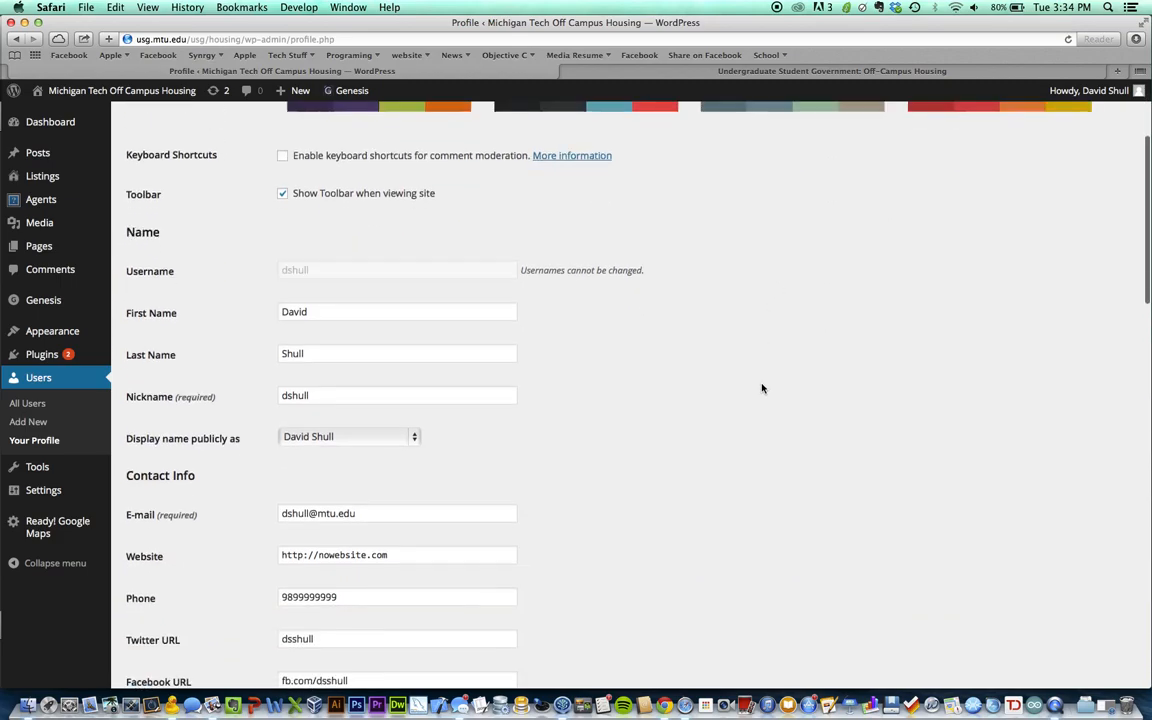
scroll(560, 314, "down", 2)
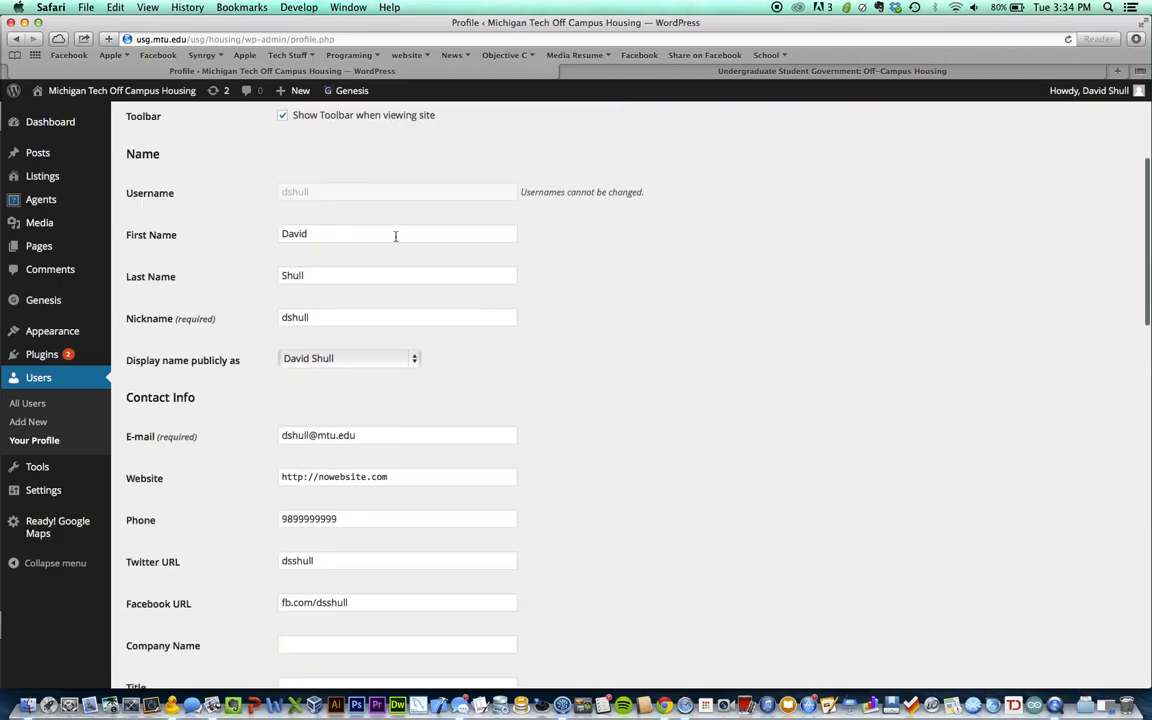
double_click(395, 235)
scroll(386, 326, "down", 1)
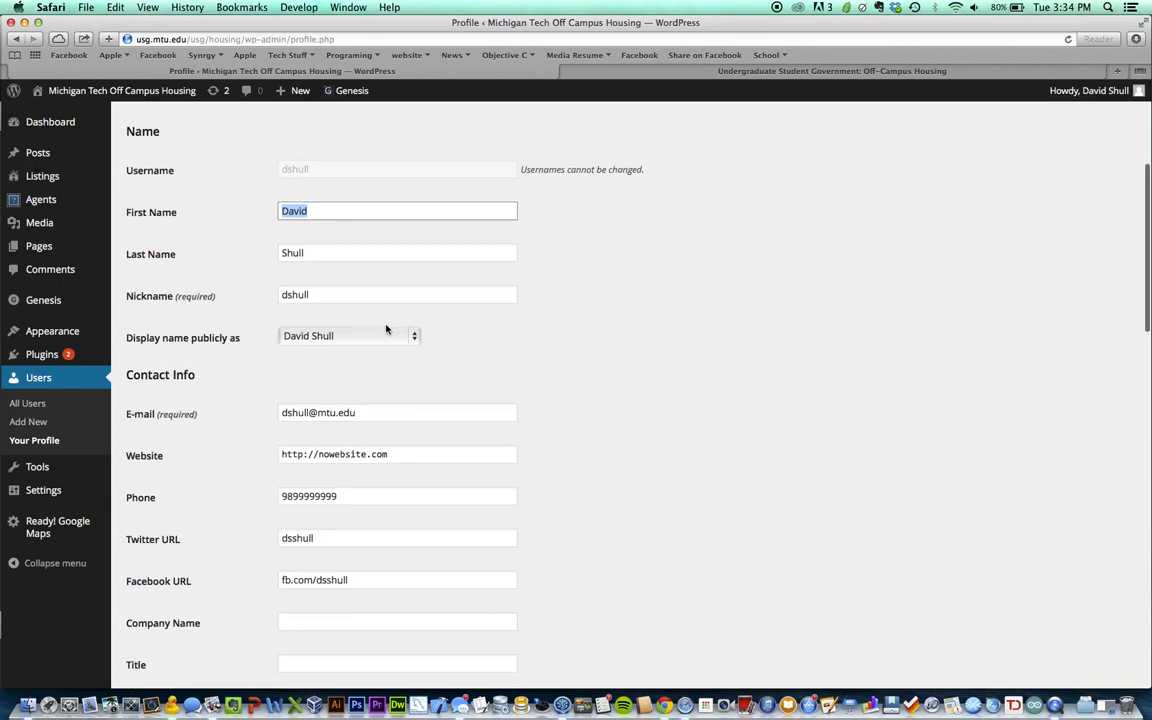
left_click(331, 336)
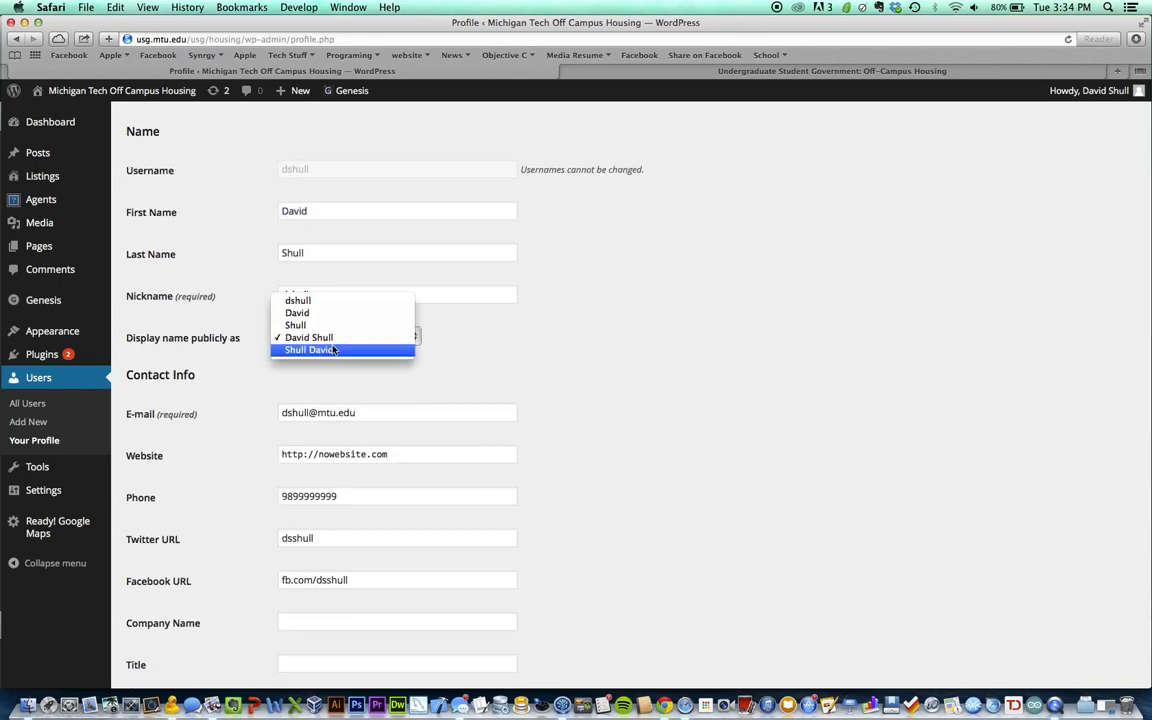
left_click(323, 340)
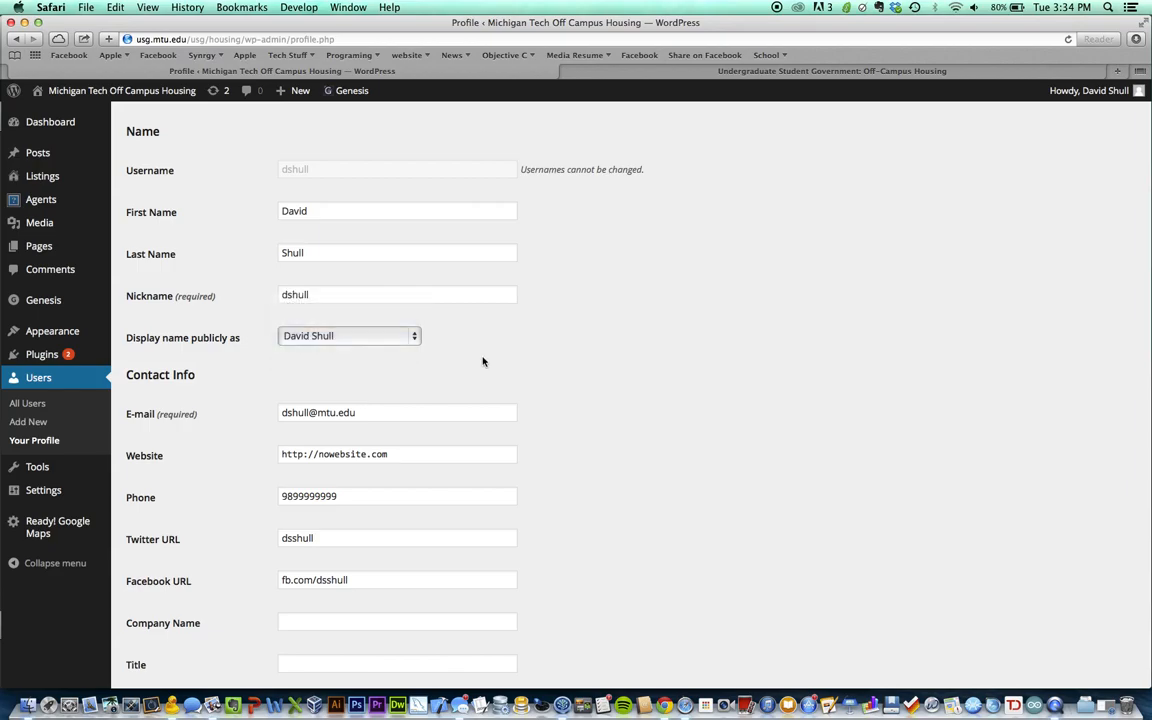
scroll(481, 360, "down", 2)
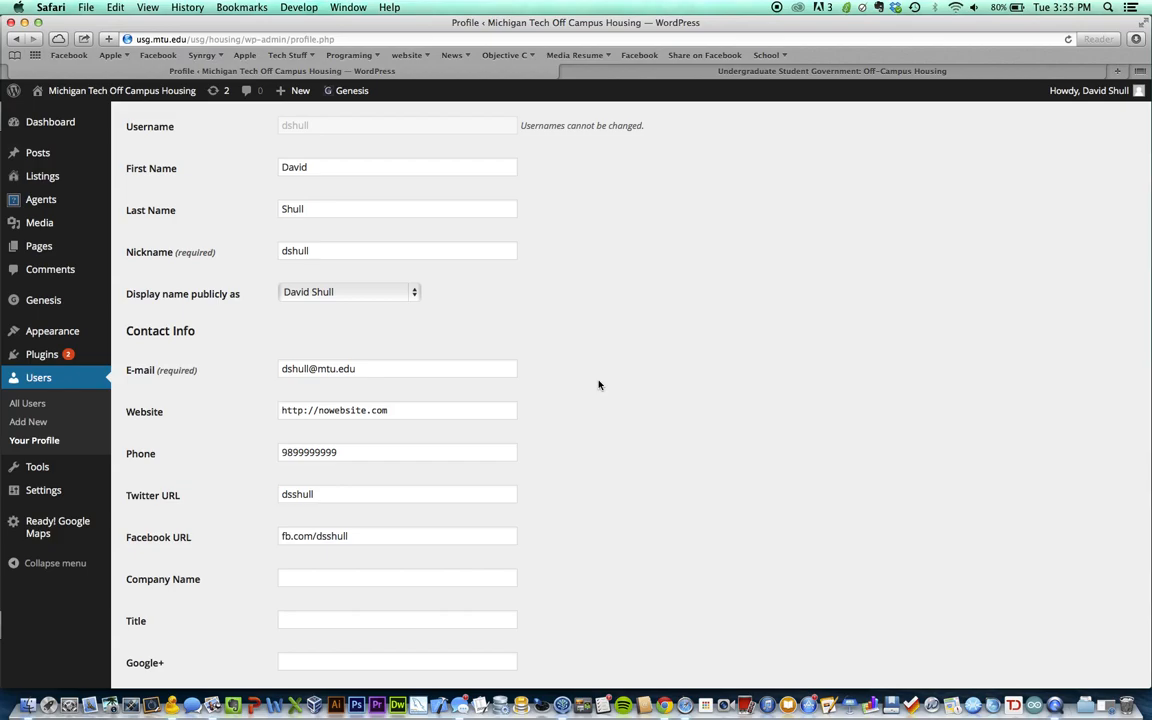
Review the profile's e-mail, website and phone contact fields
scroll(461, 368, "down", 2)
left_click(445, 306)
left_click(451, 354)
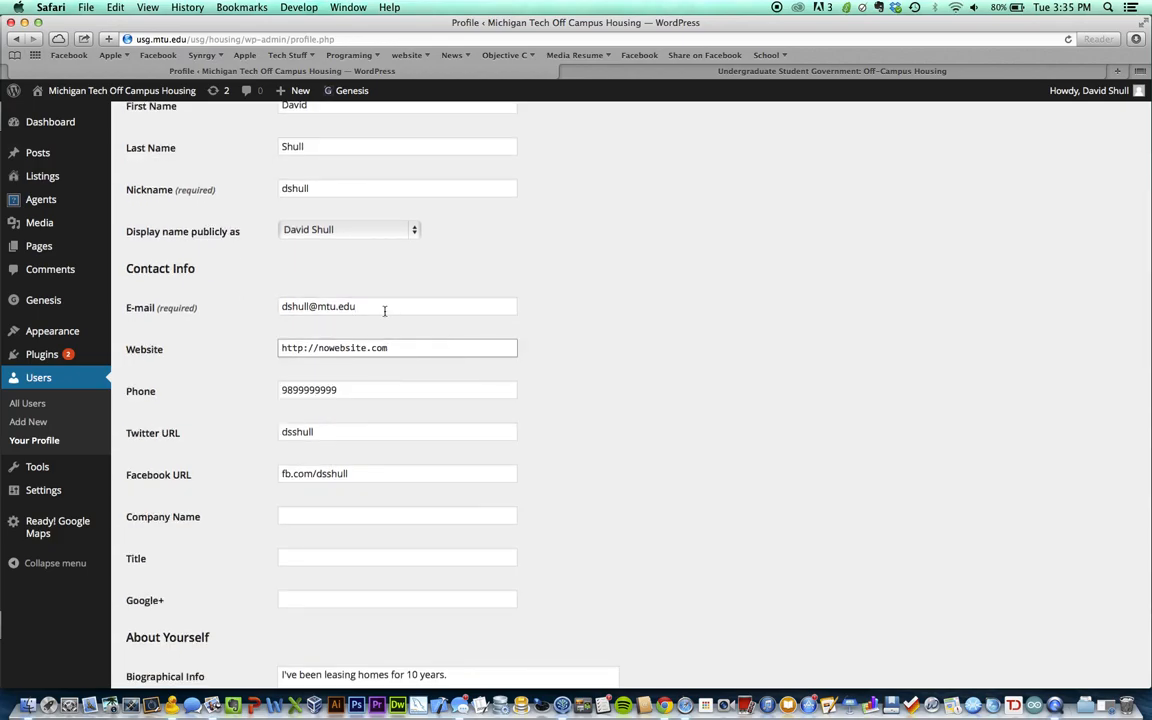
triple_click(297, 308)
scroll(448, 340, "down", 1)
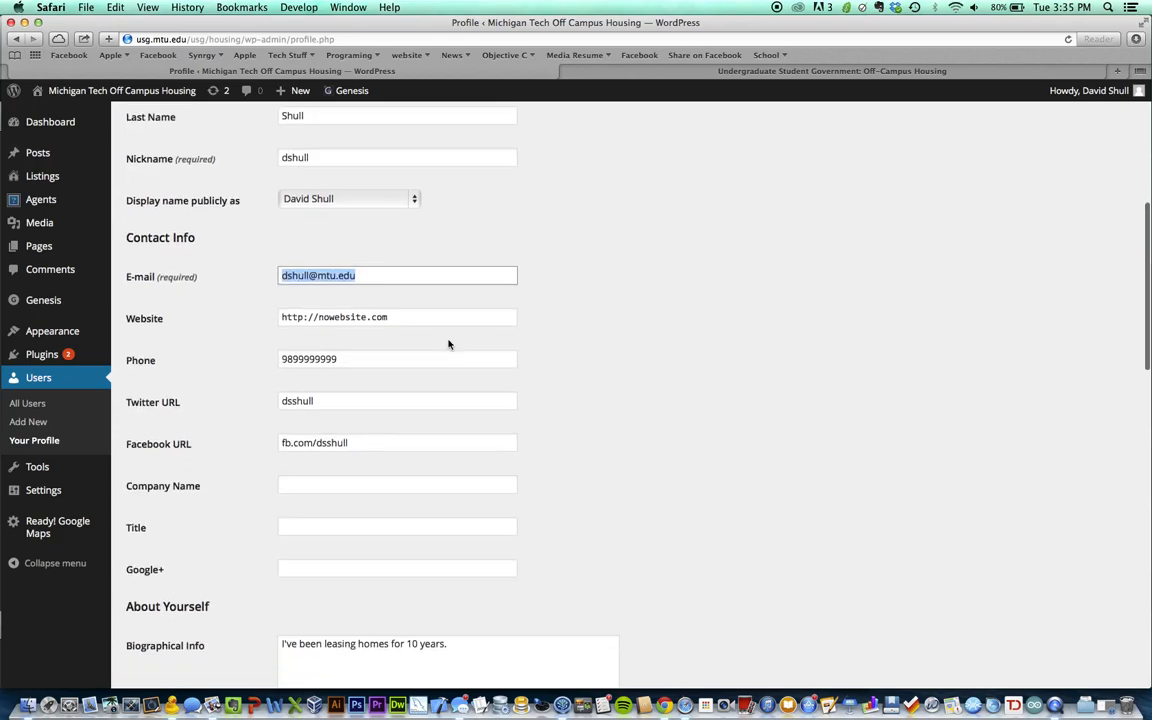
scroll(327, 307, "down", 1)
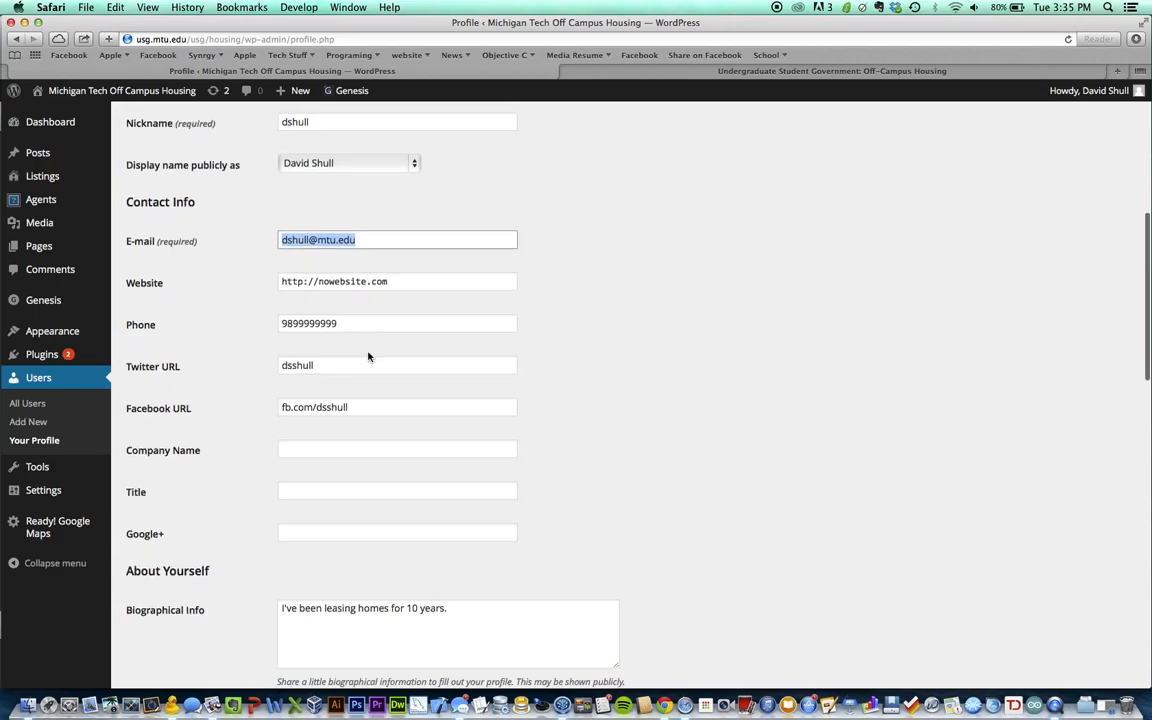
key("Tab")
scroll(430, 335, "down", 1)
left_click(408, 290)
left_click(396, 249)
left_click_drag(400, 249, 272, 248)
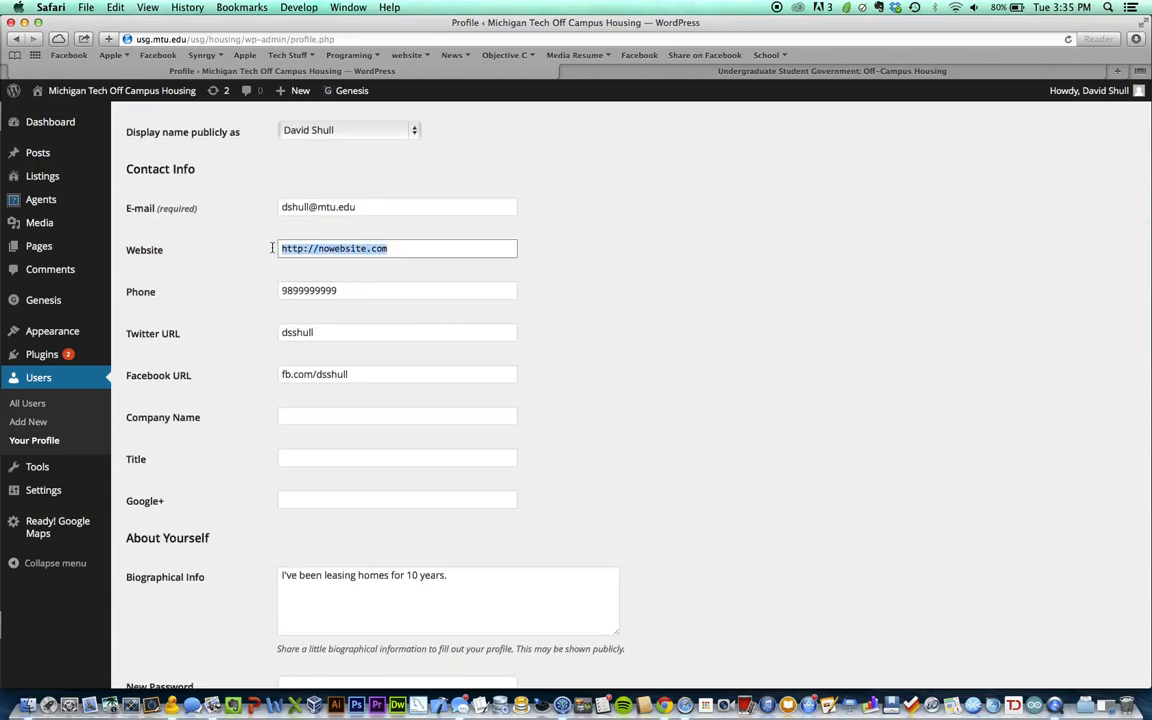
left_click(370, 288)
Check the biographical info and save the profile with Update Profile
scroll(571, 435, "down", 1)
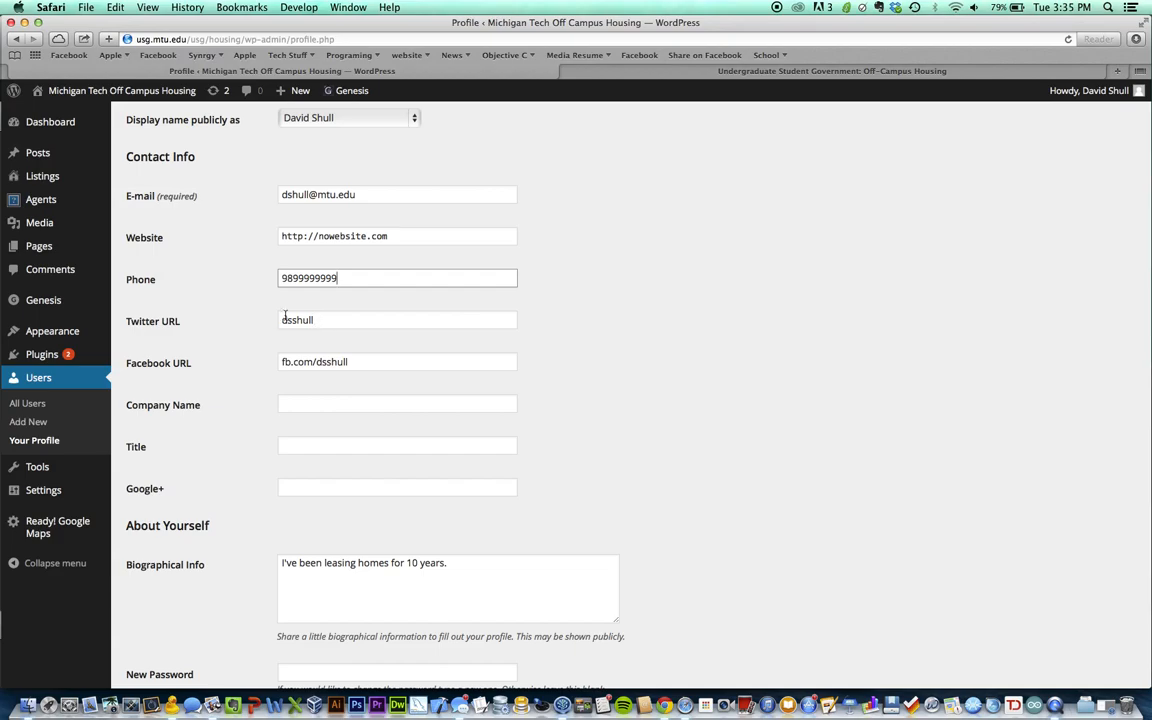
scroll(410, 431, "down", 1)
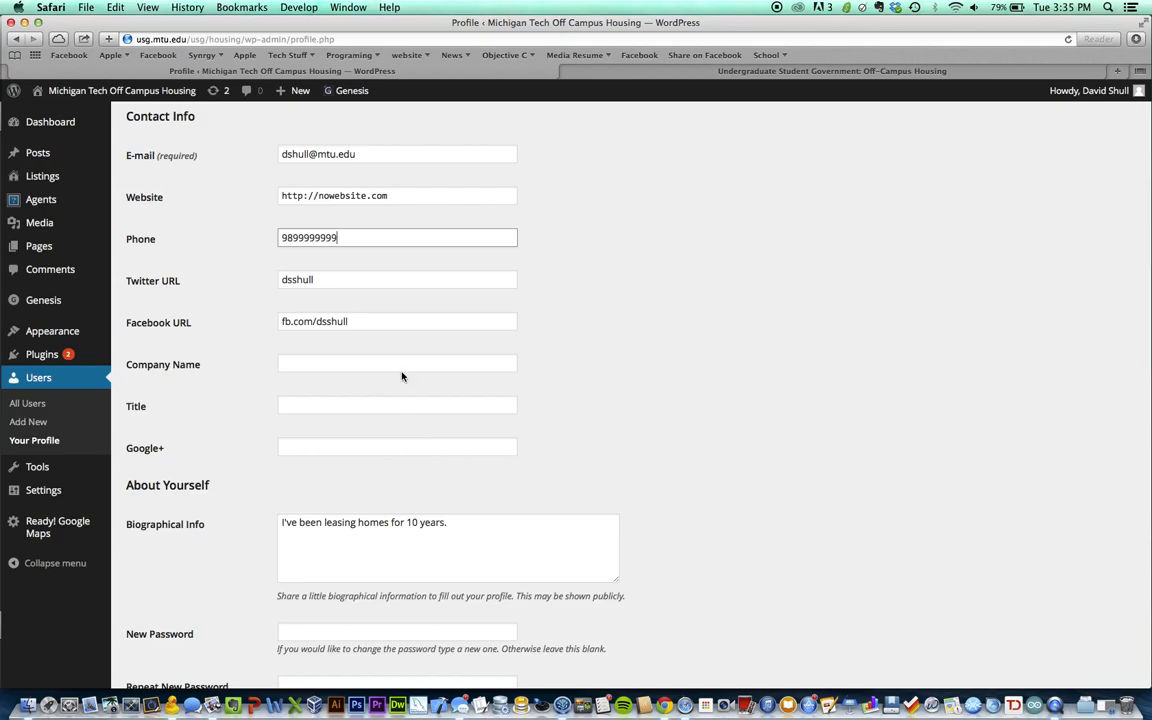
scroll(243, 370, "down", 1)
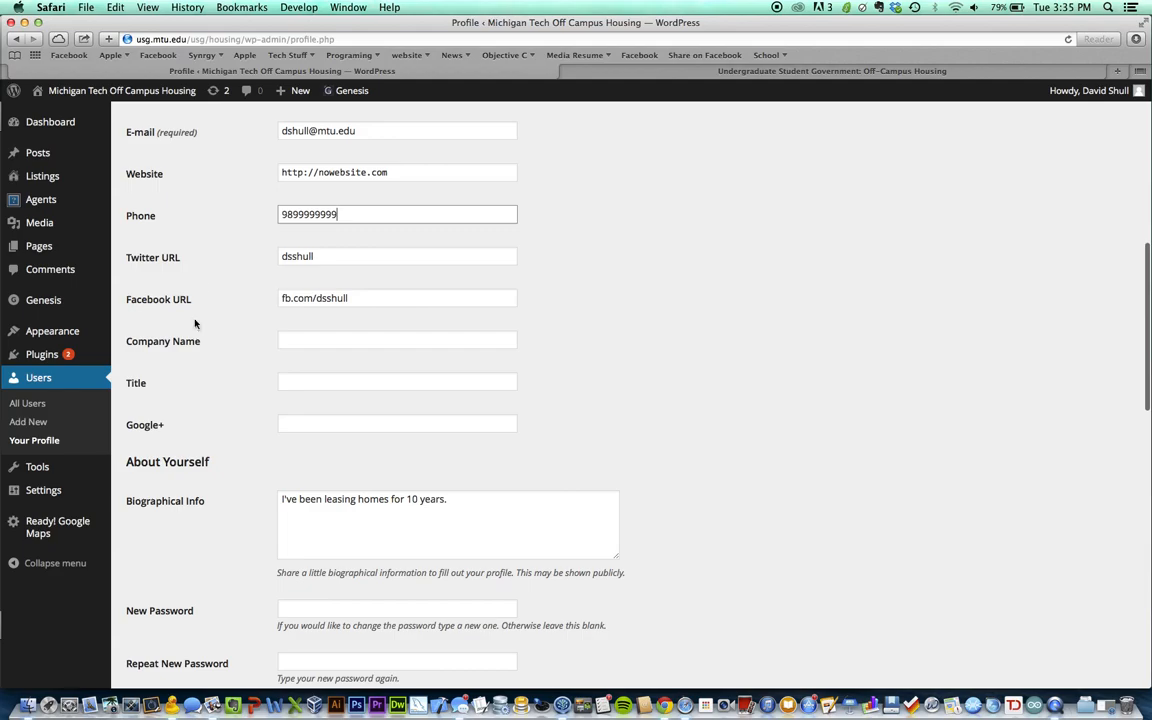
scroll(321, 411, "down", 3)
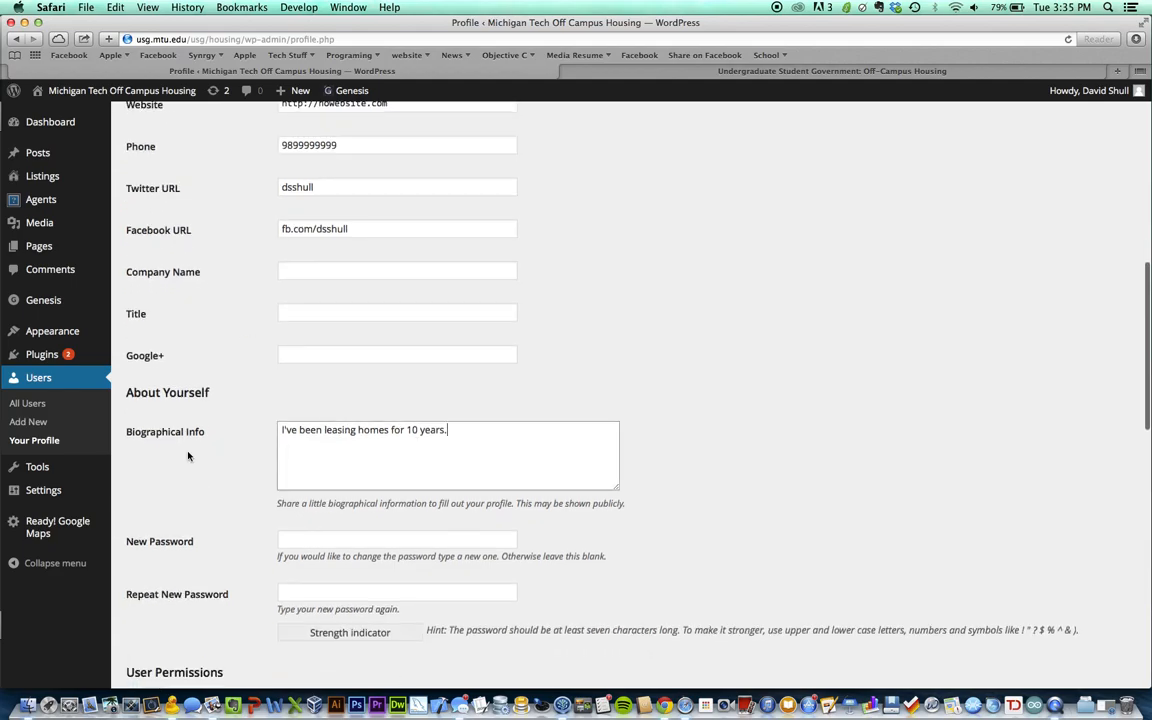
scroll(168, 405, "down", 2)
scroll(362, 405, "down", 2)
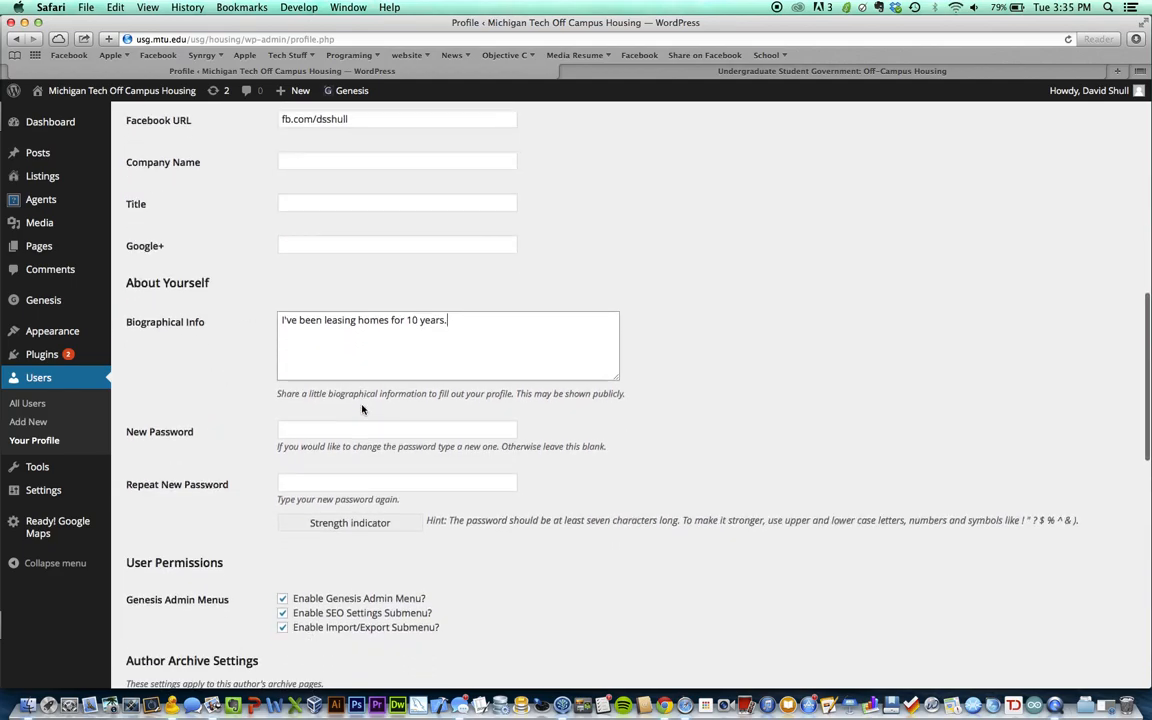
left_click(471, 336)
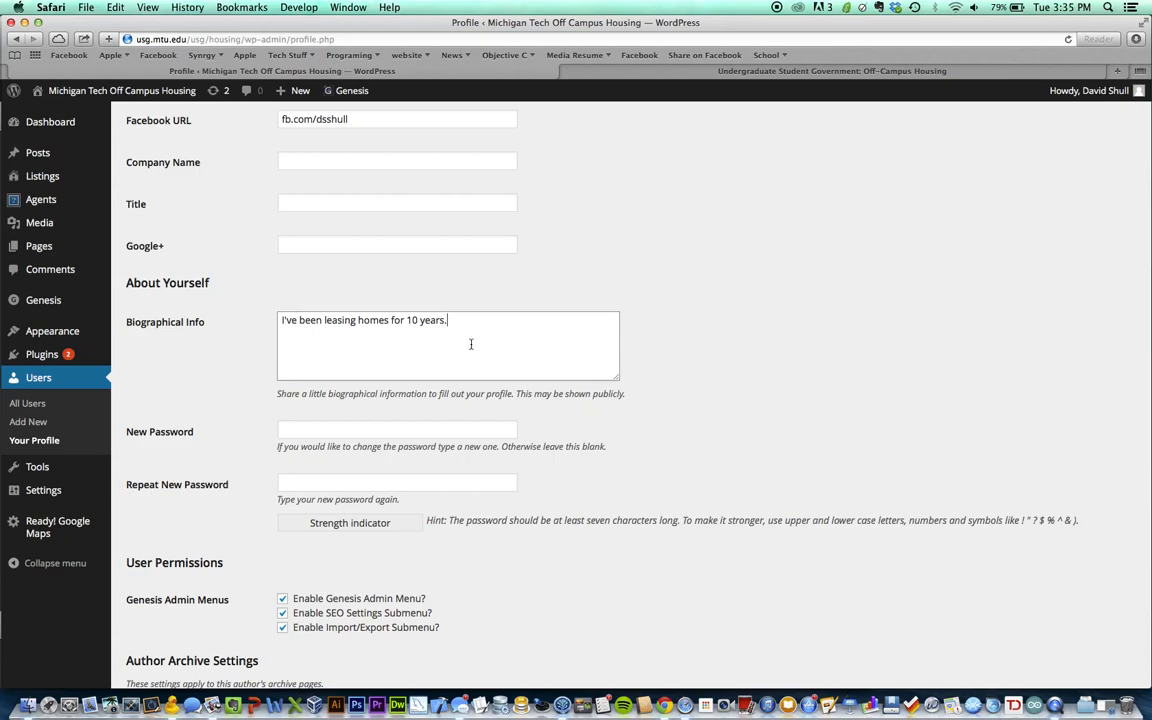
scroll(610, 473, "down", 2)
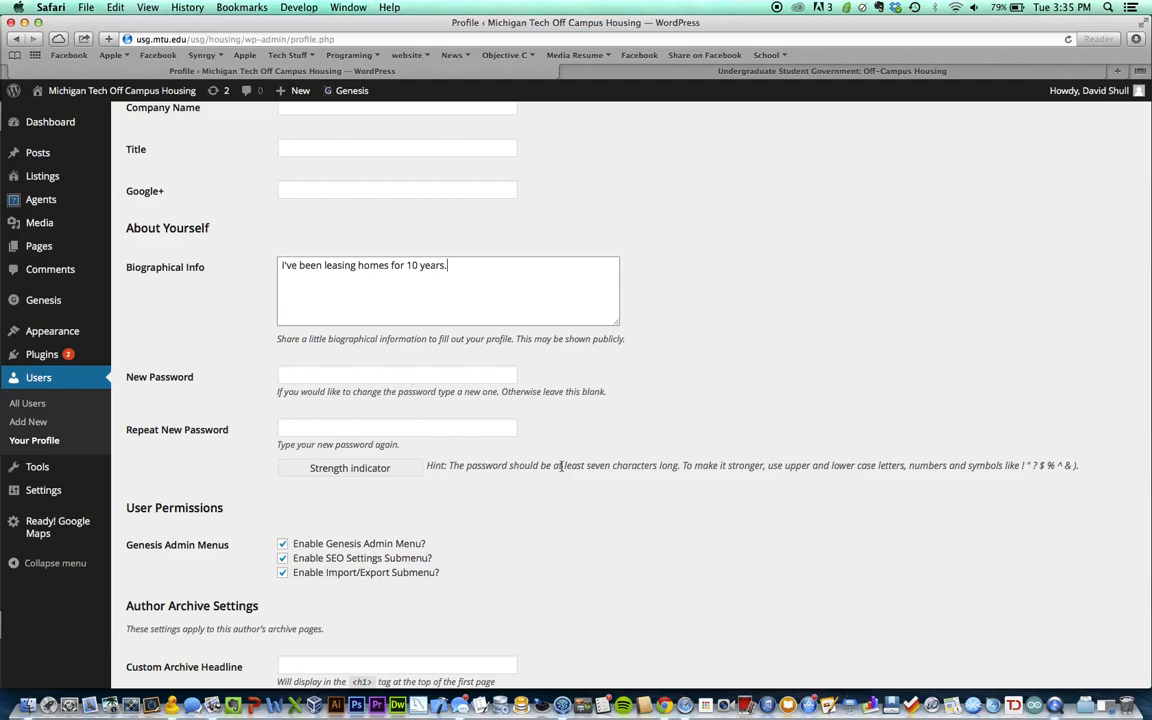
scroll(561, 466, "down", 3)
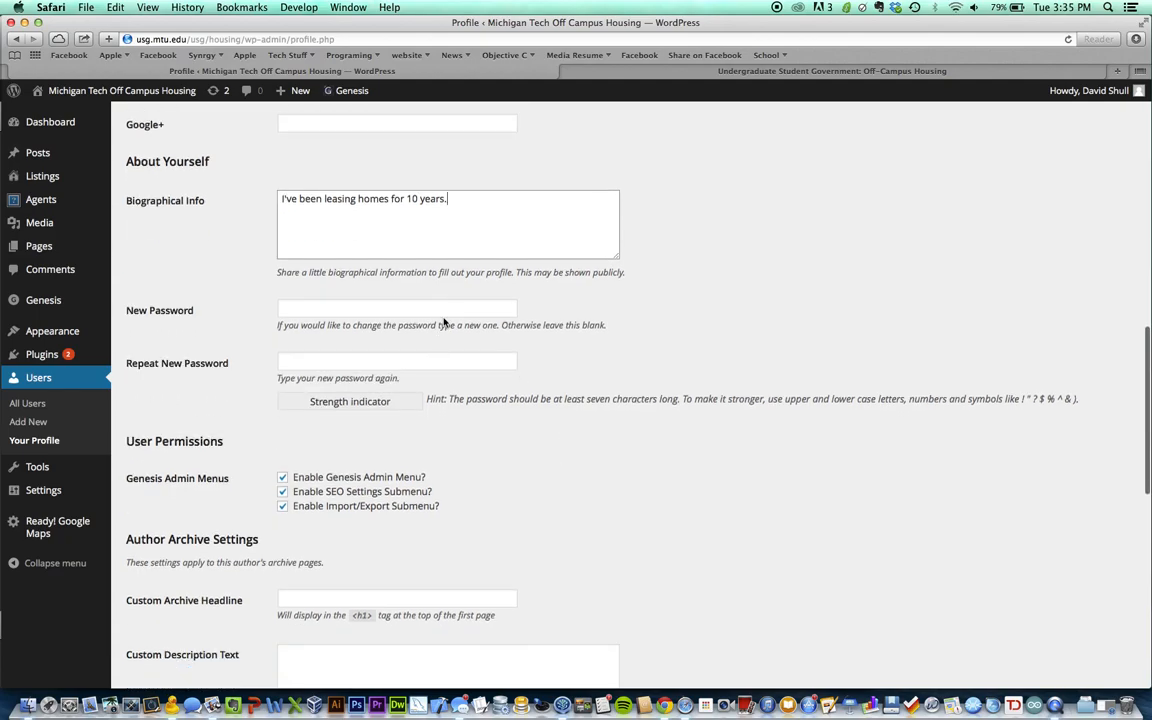
scroll(555, 440, "down", 2)
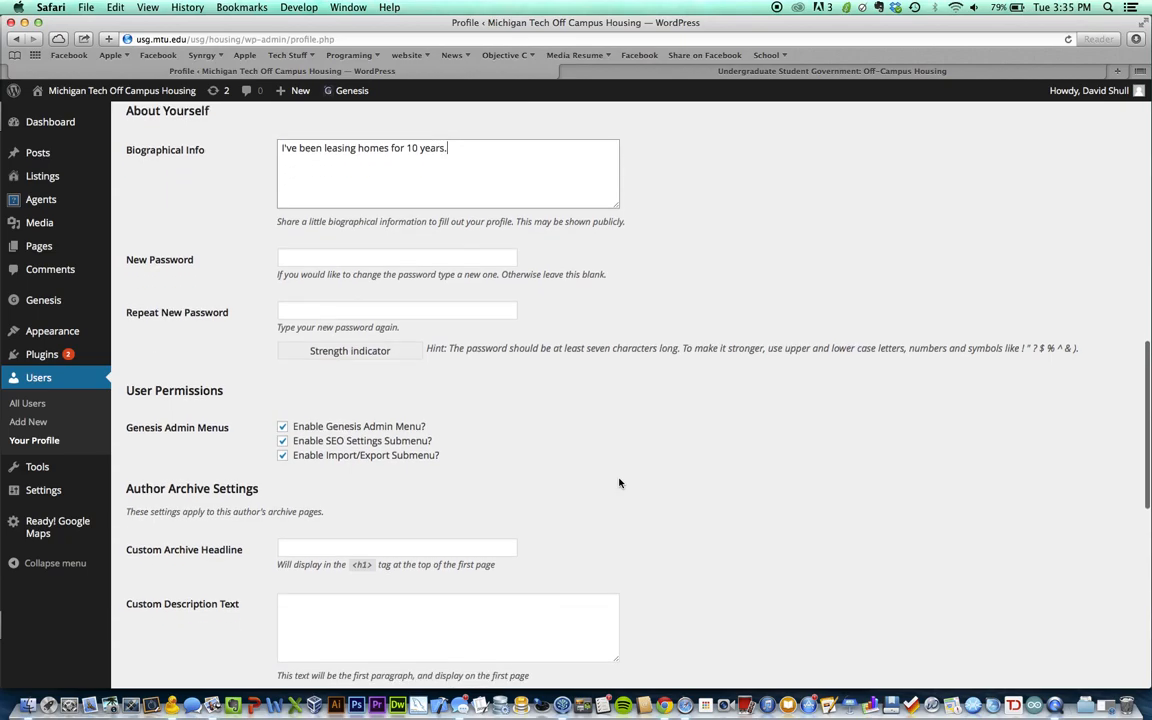
scroll(619, 481, "down", 4)
scroll(619, 483, "down", 10)
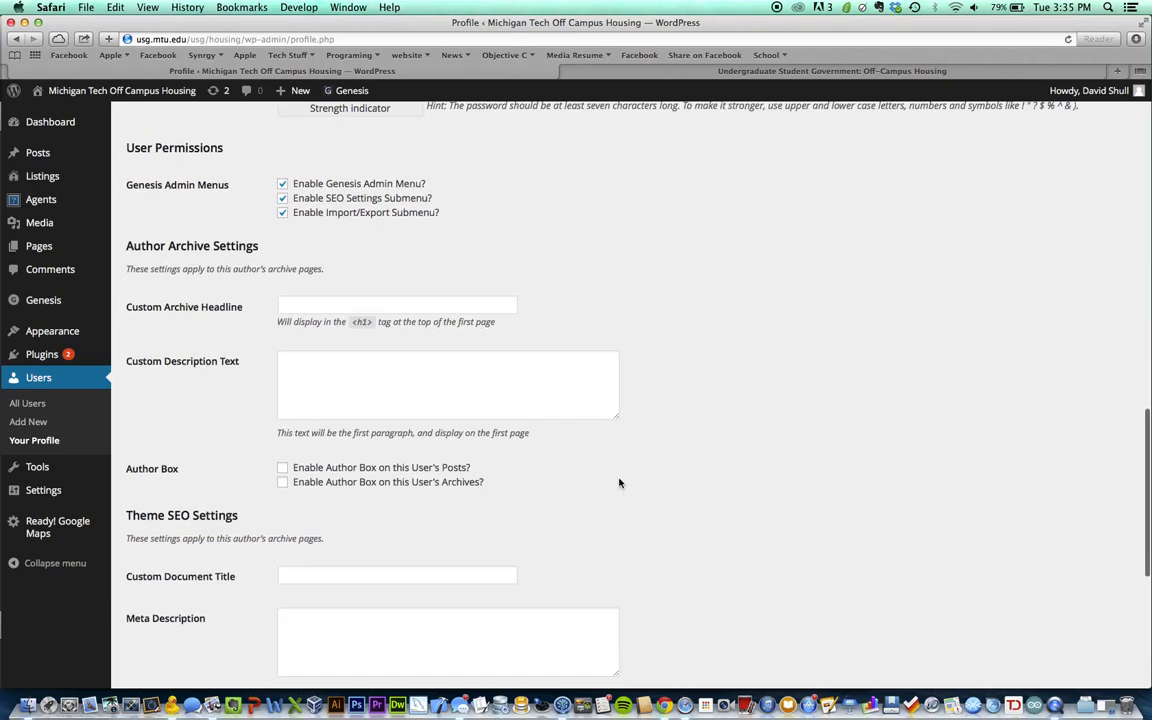
scroll(619, 483, "down", 5)
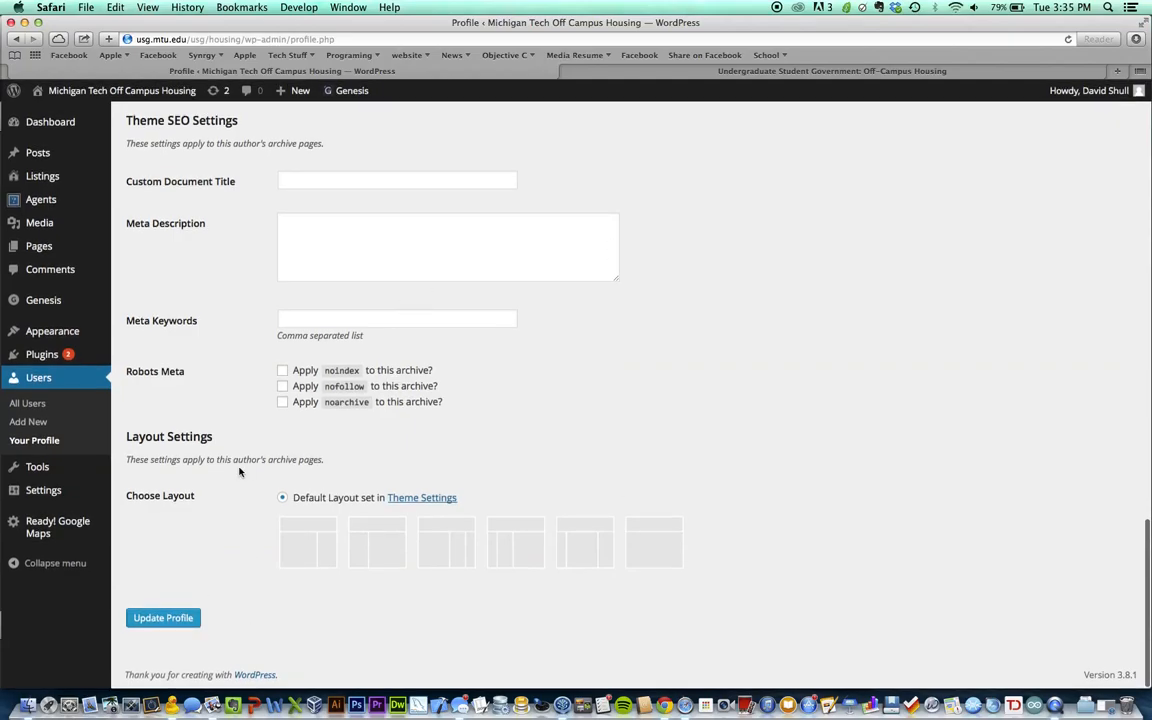
scroll(240, 470, "up", 3)
scroll(233, 533, "down", 3)
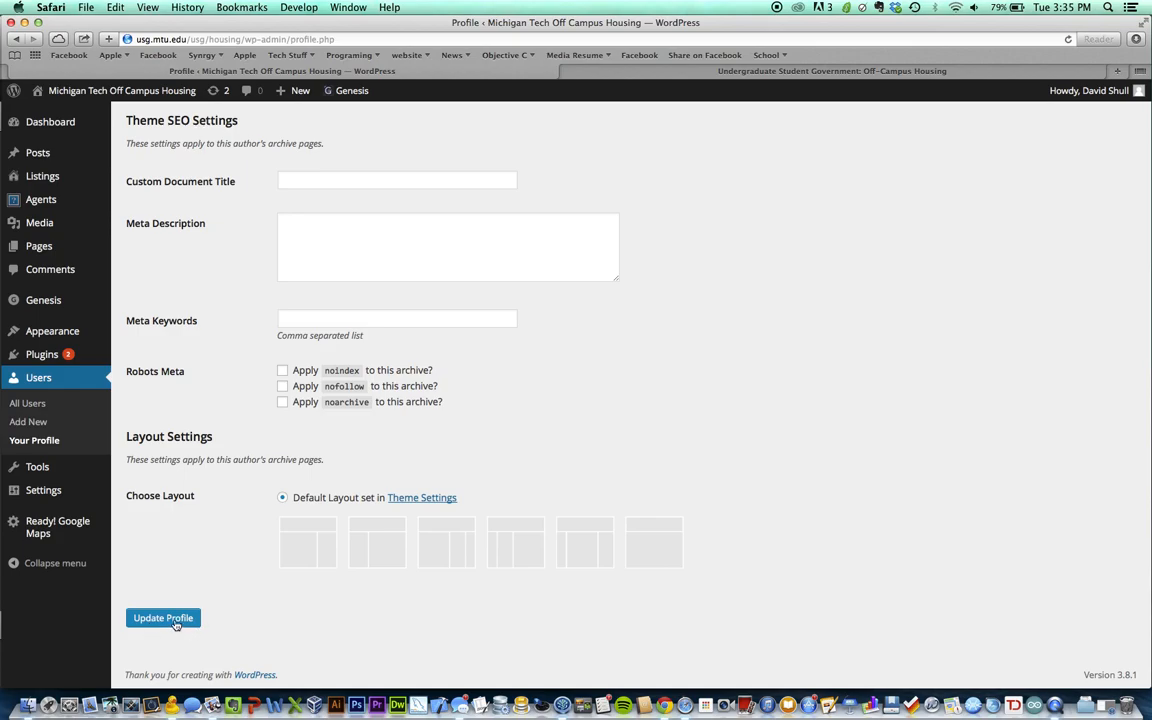
left_click(170, 619)
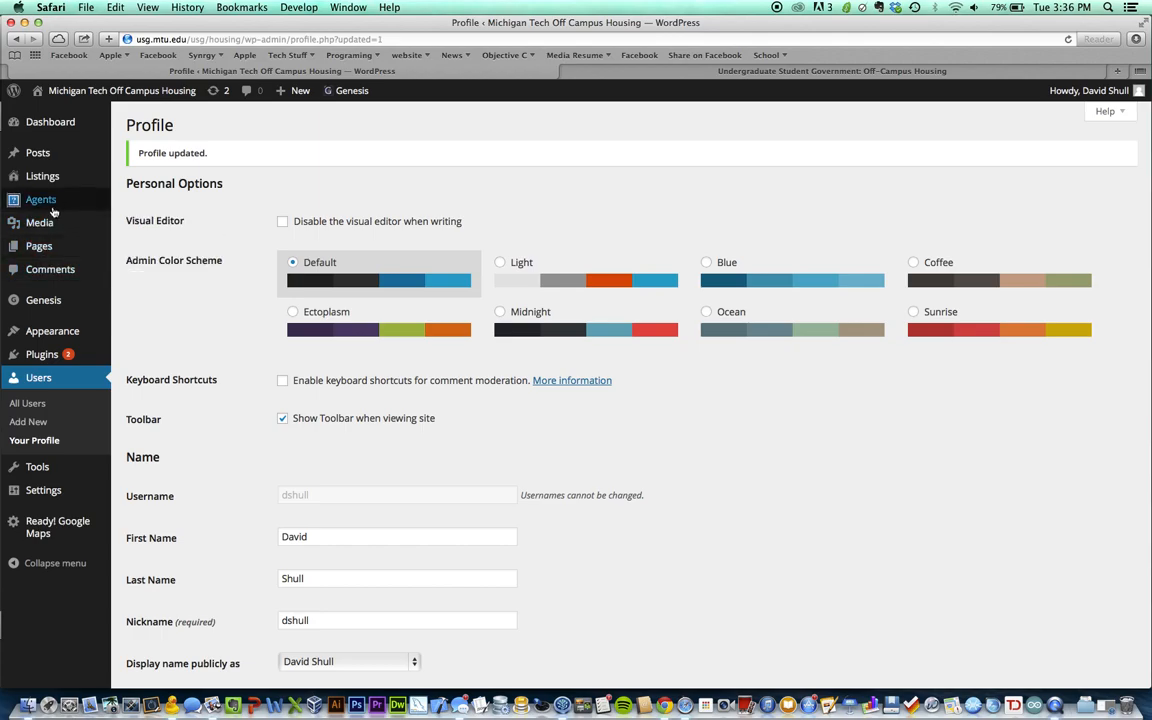
Start a new rental listing from Listings > Add New
mouse_move(46, 182)
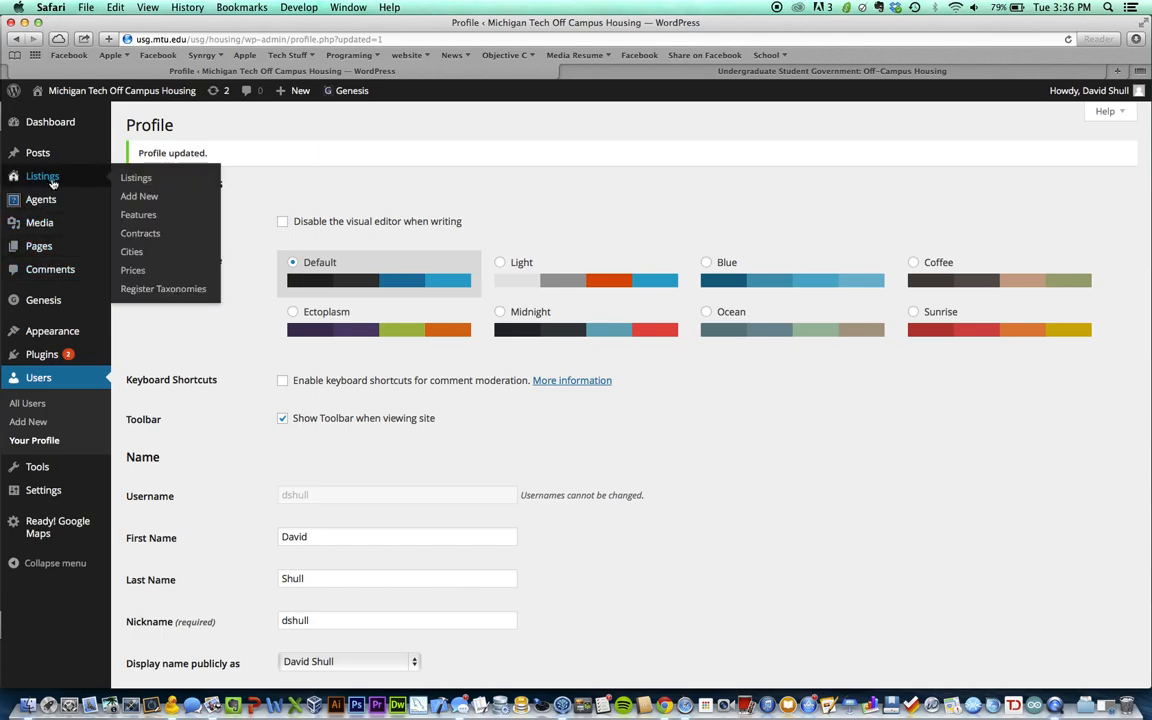
left_click(155, 202)
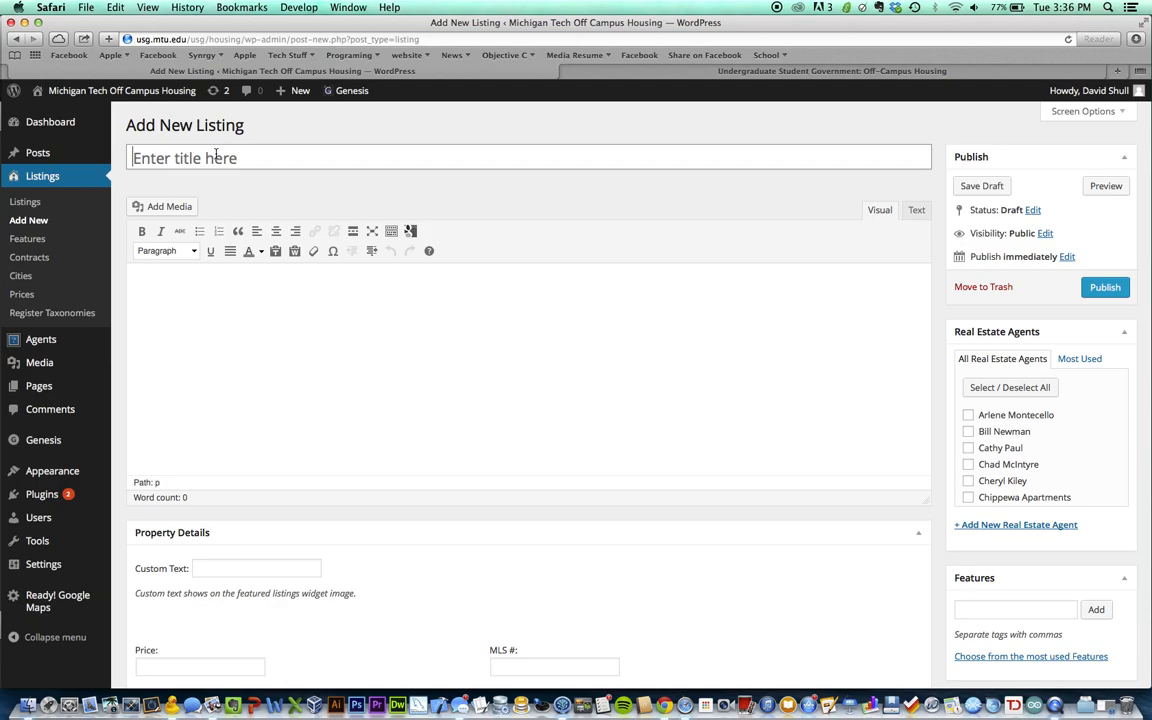
Title the listing '1111 Jasper St.' with body 'Here is where you type a description of the rental.'
left_click(216, 156)
type("1111 ")
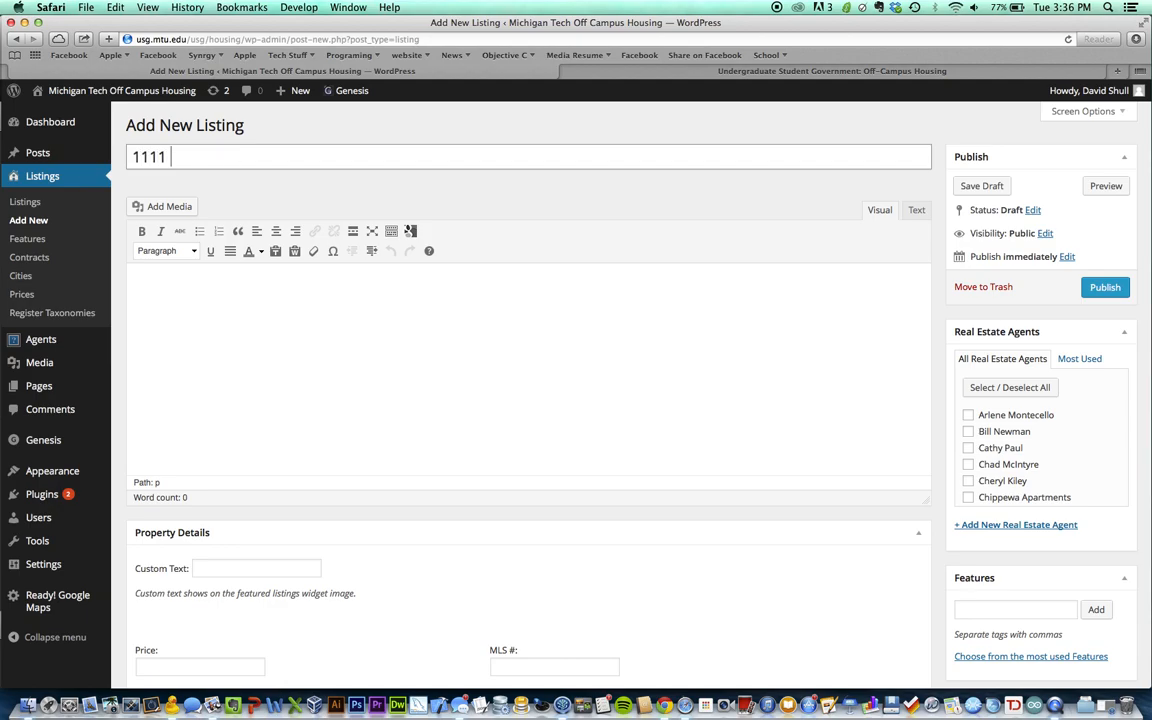
type("Jasper St.")
key("Tab")
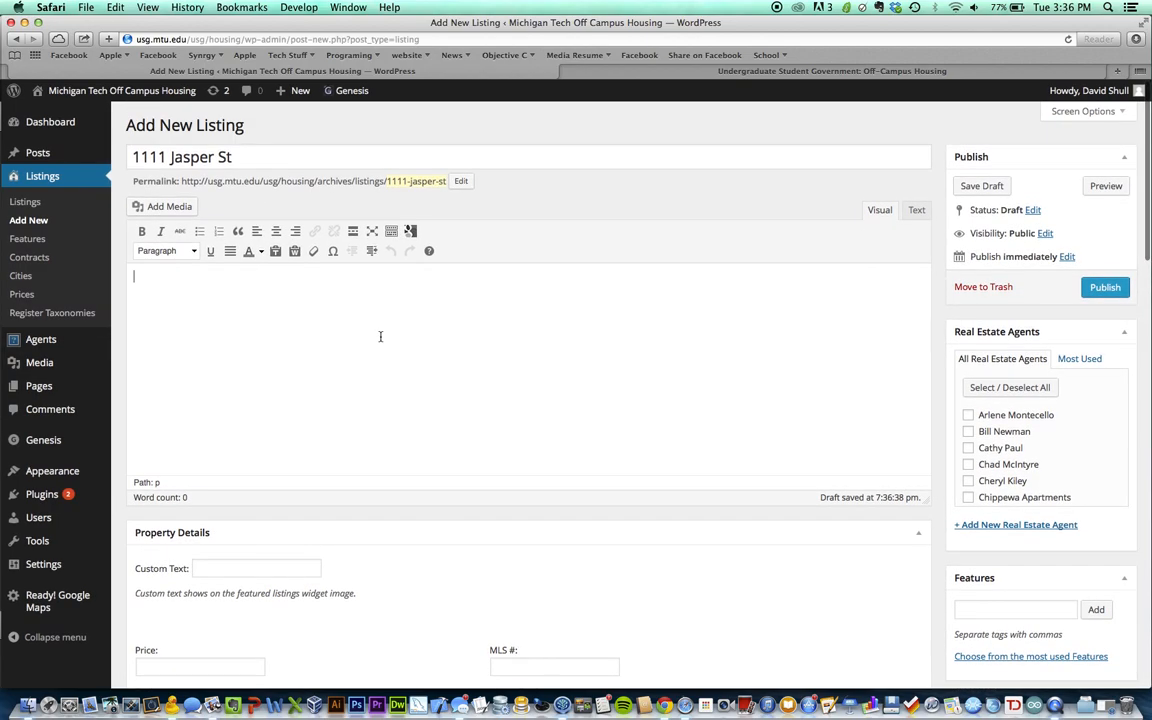
scroll(398, 367, "down", 1)
type("H")
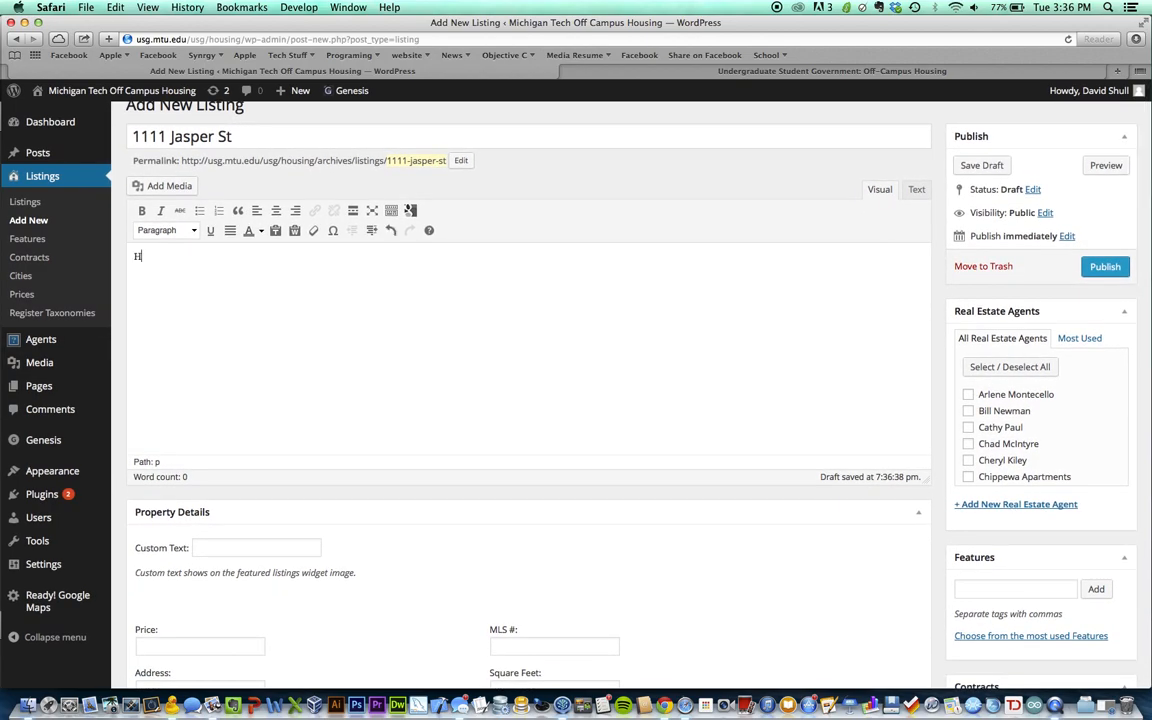
type("ere is where you type a description of the rental")
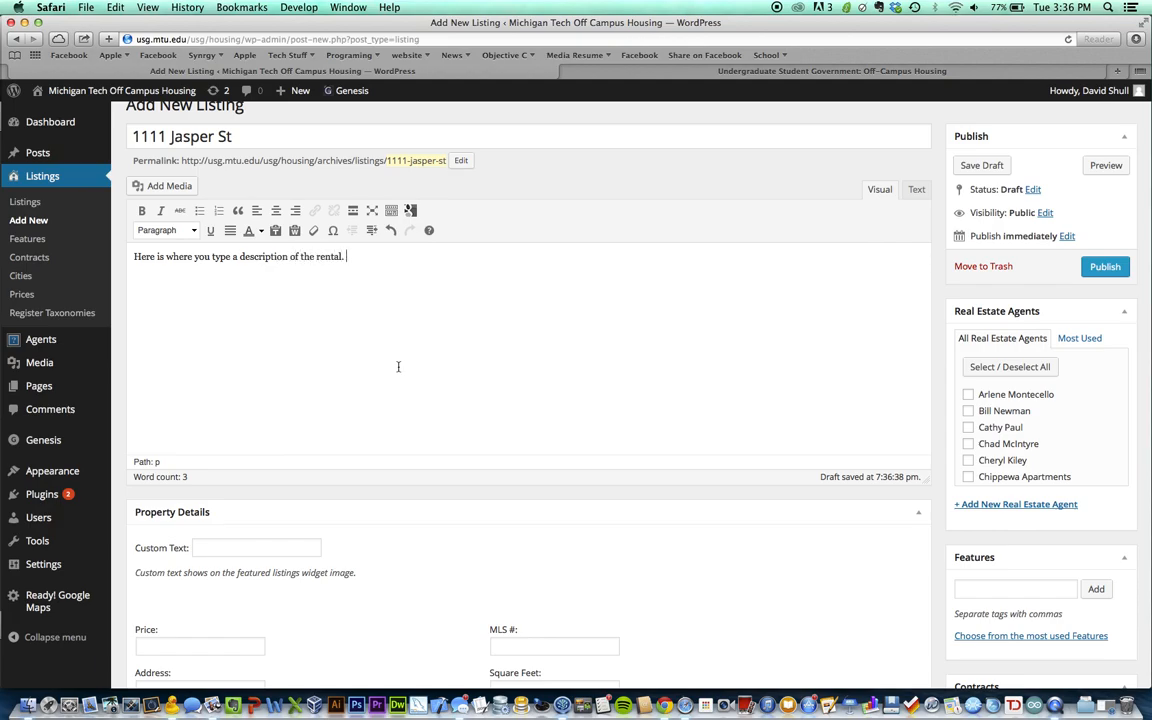
type(".")
scroll(385, 290, "down", 1)
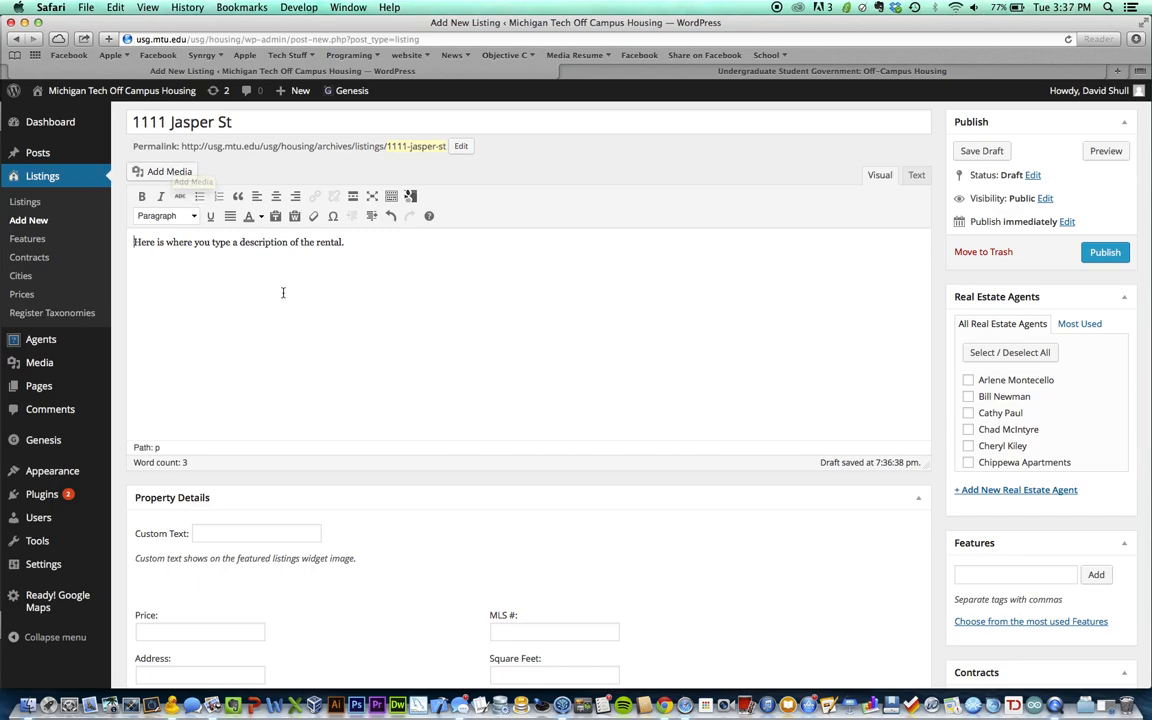
scroll(306, 292, "down", 3)
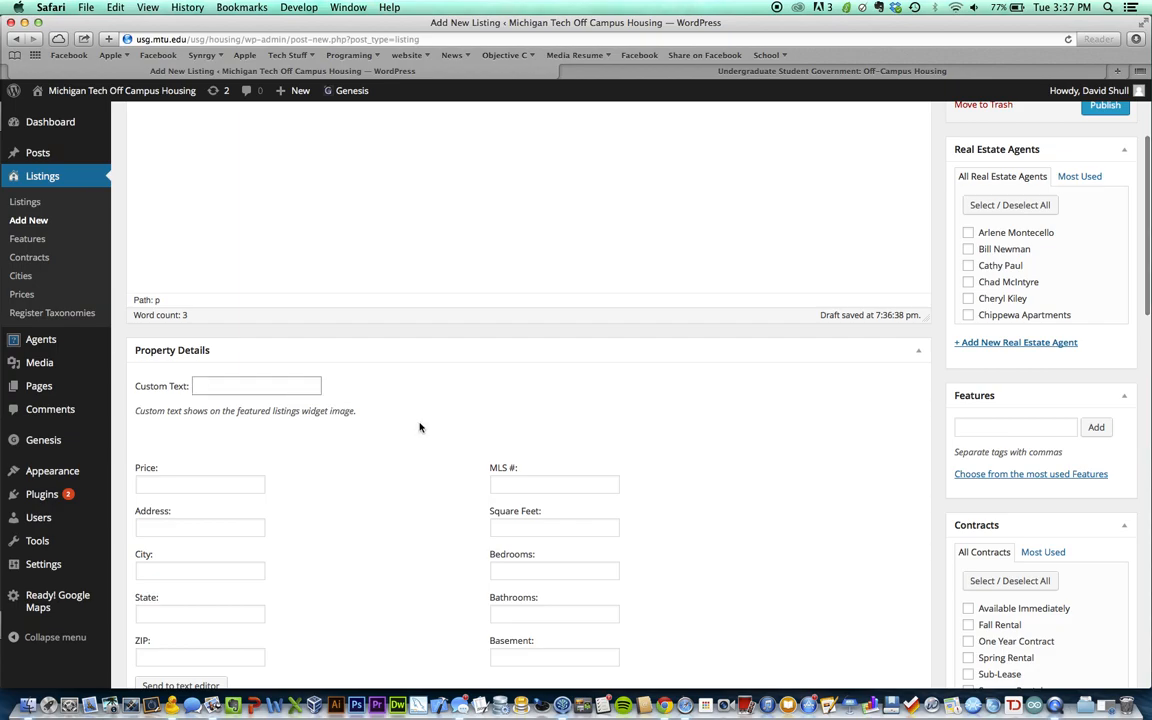
scroll(419, 427, "down", 1)
left_click(247, 366)
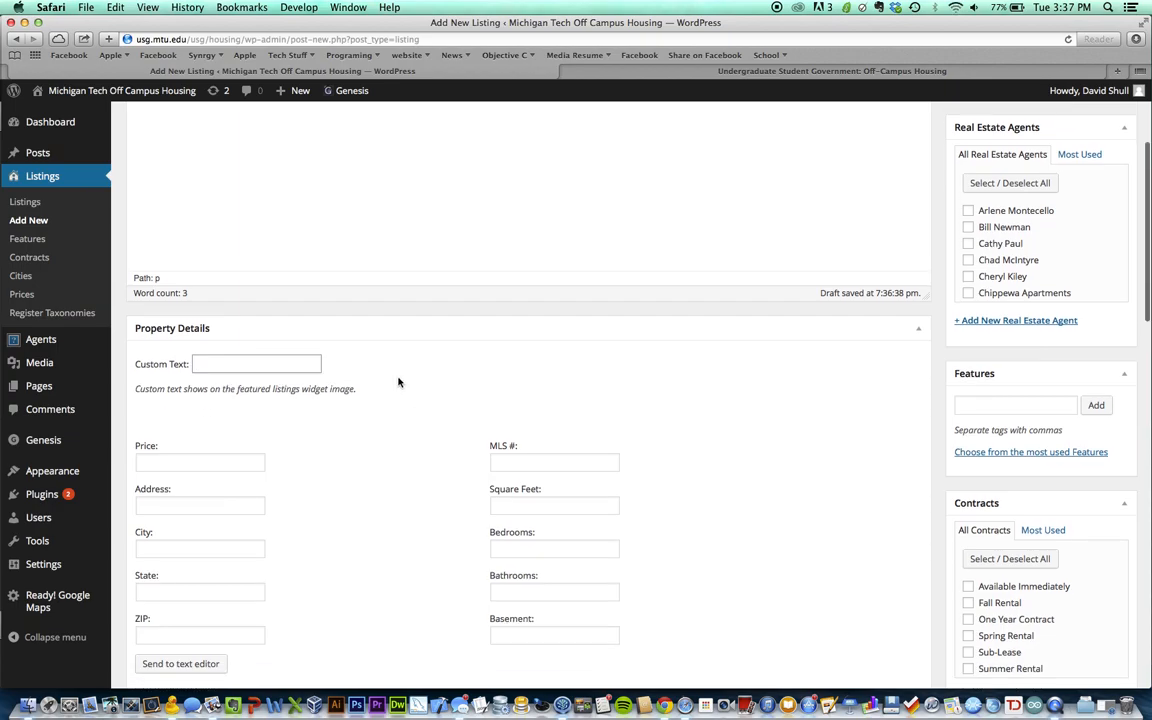
scroll(398, 381, "down", 1)
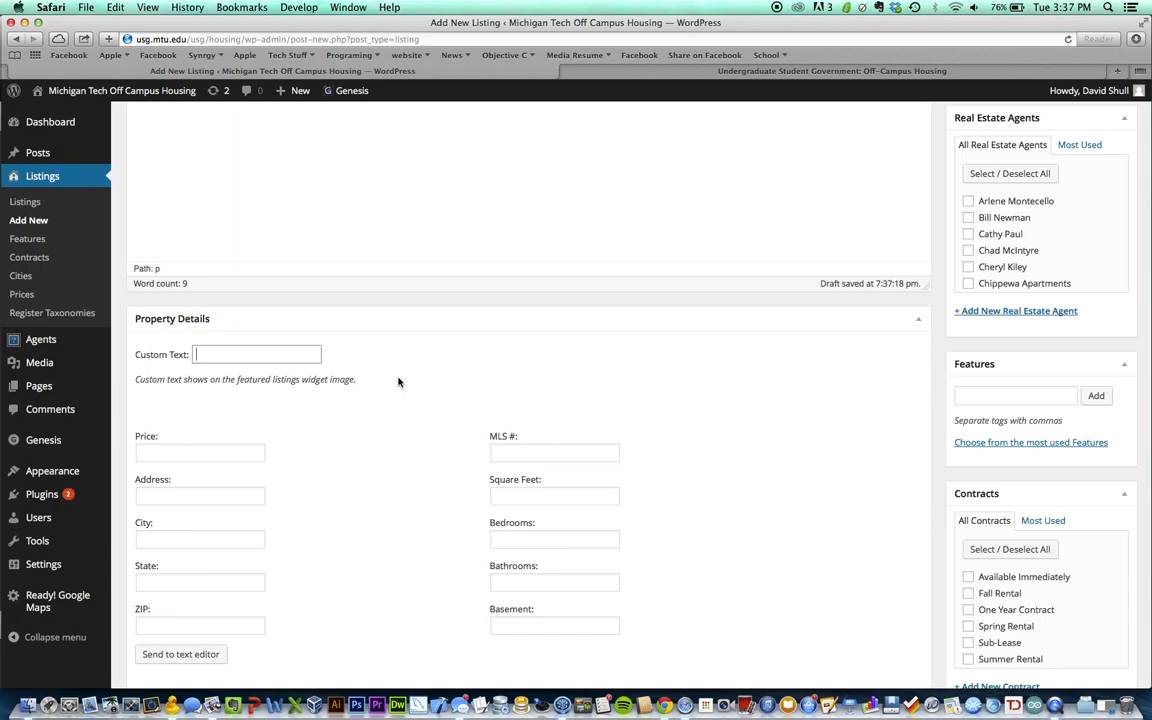
scroll(398, 381, "down", 2)
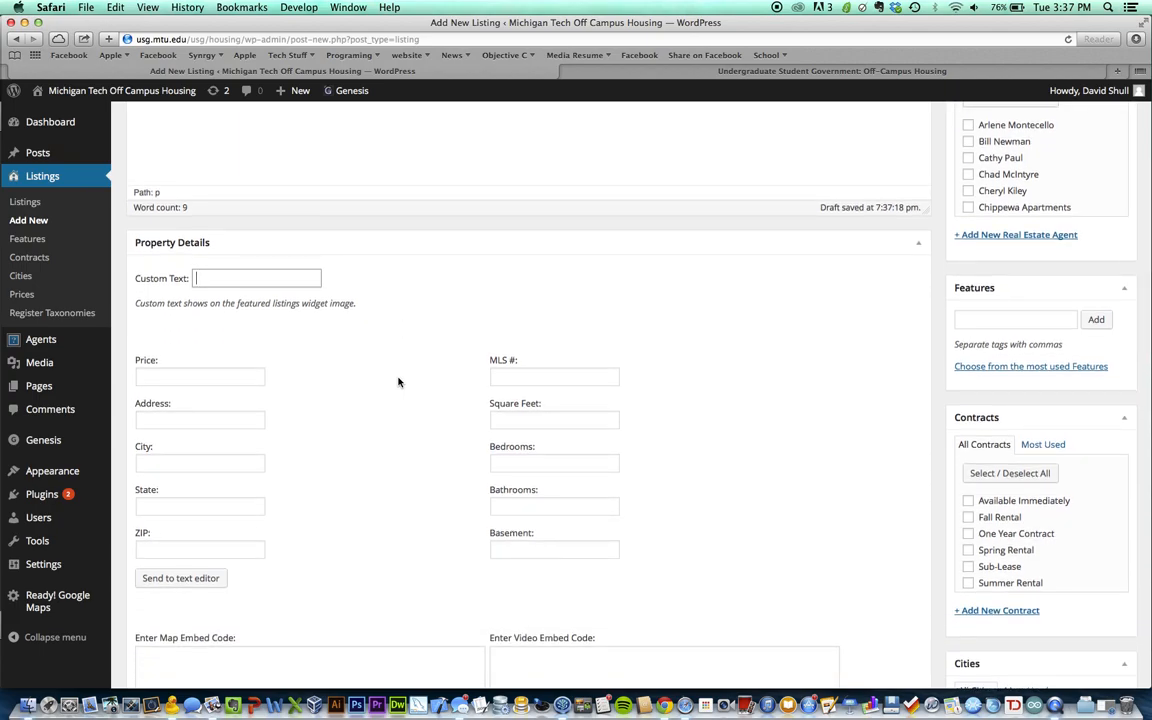
scroll(398, 381, "down", 1)
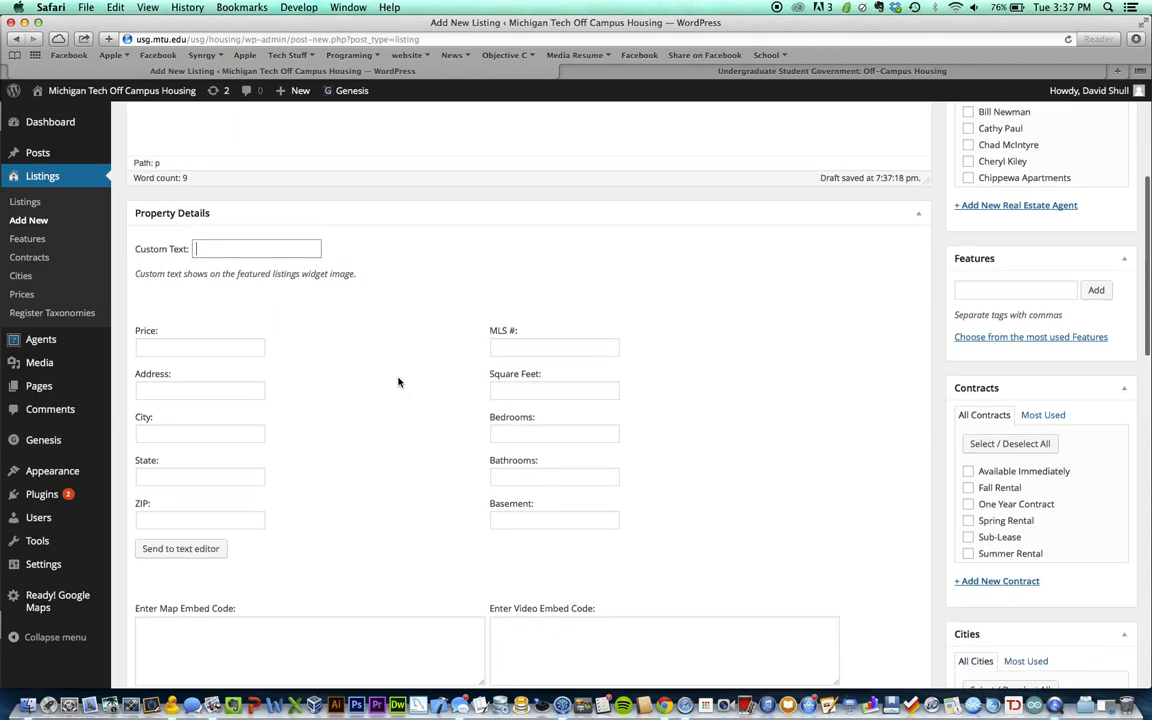
left_click(195, 345)
scroll(299, 473, "down", 1)
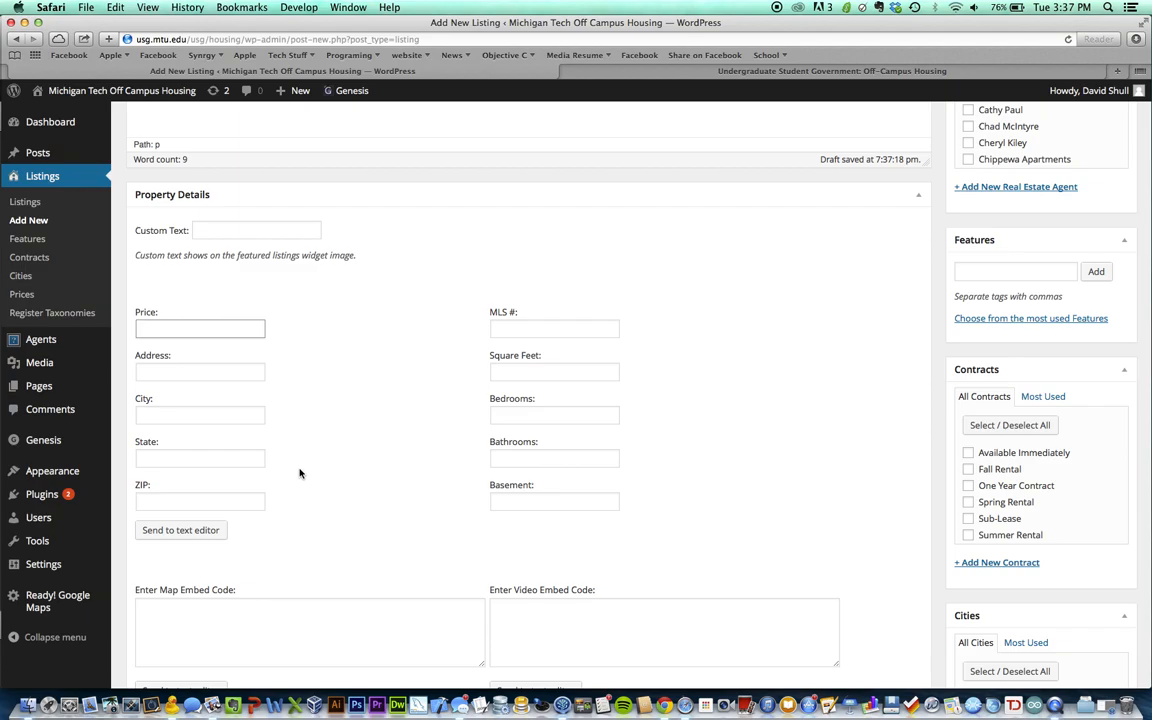
scroll(300, 471, "down", 2)
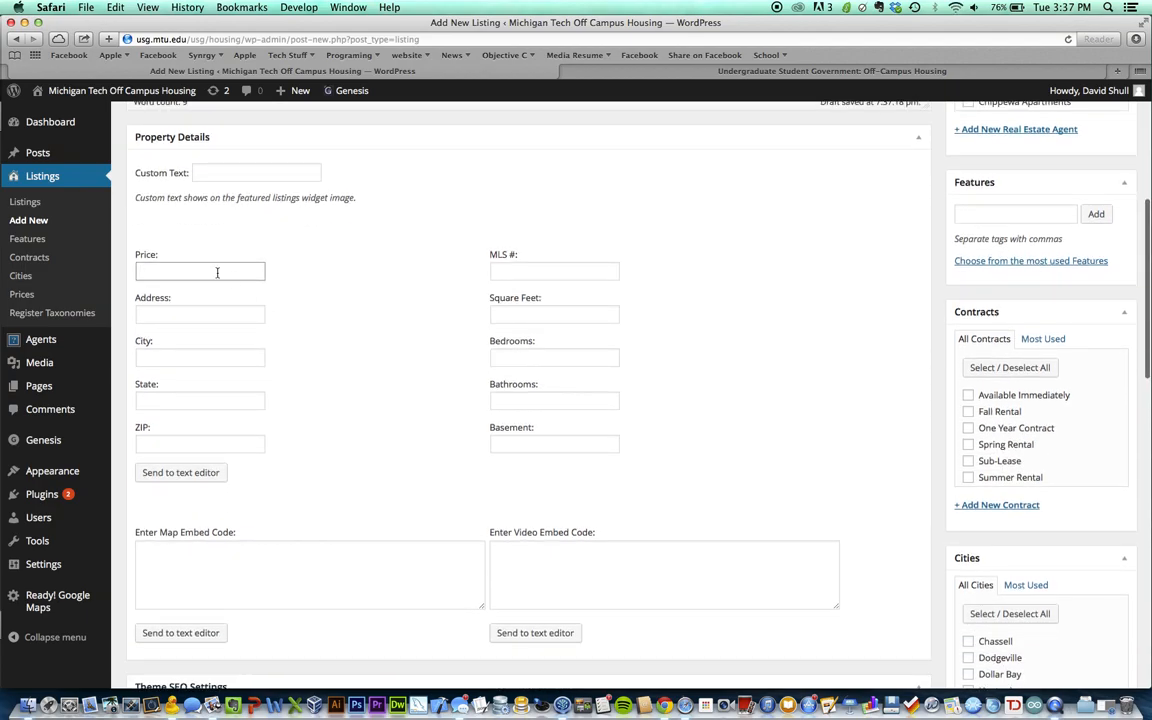
scroll(294, 332, "down", 1)
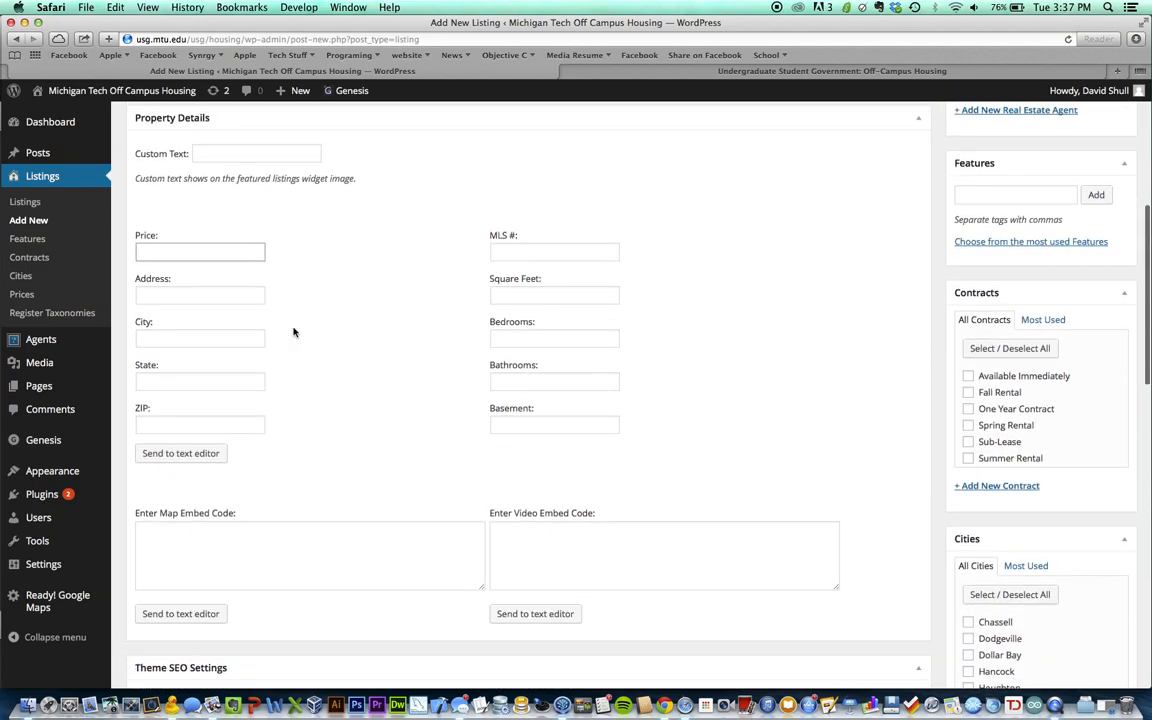
scroll(294, 332, "down", 1)
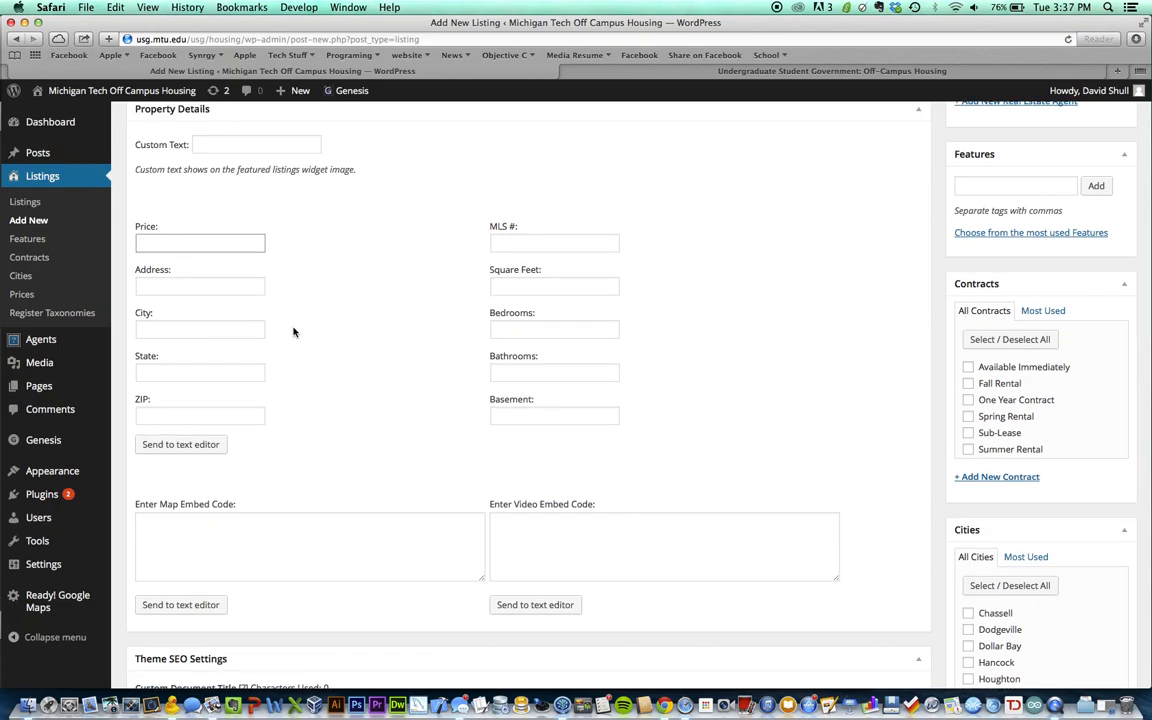
scroll(329, 290, "up", 1)
Enter the listing price, correcting the text until the Price field reads 300
left_click(230, 250)
type("299")
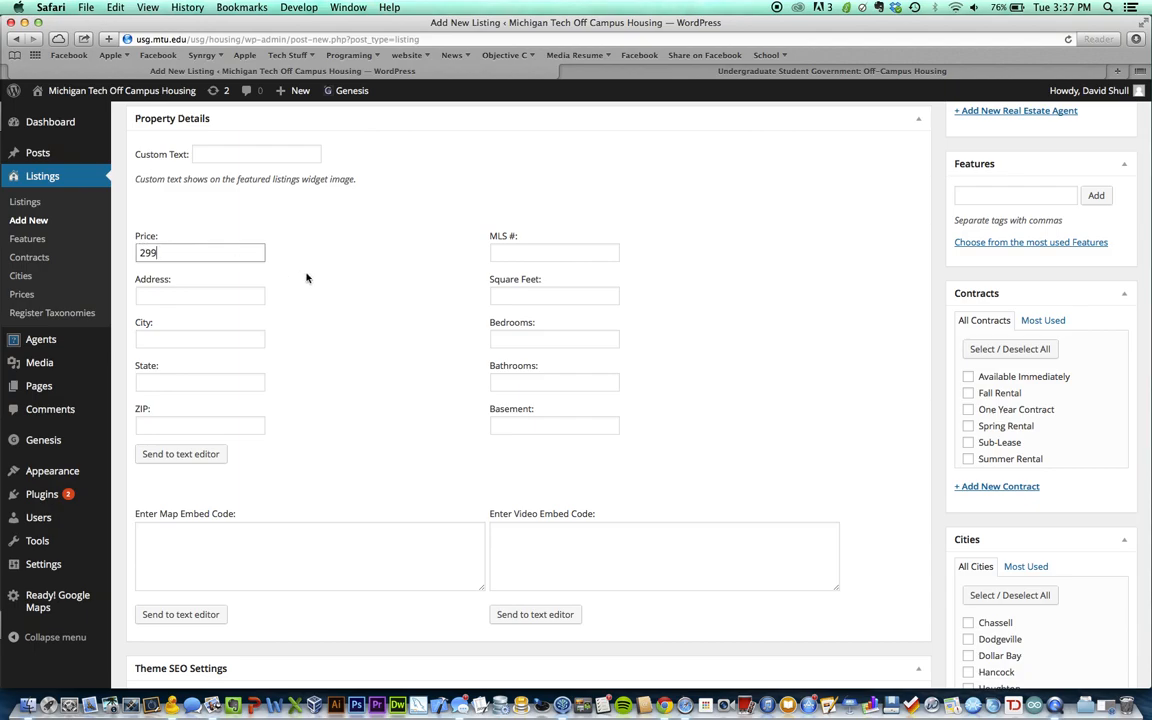
scroll(318, 300, "down", 1)
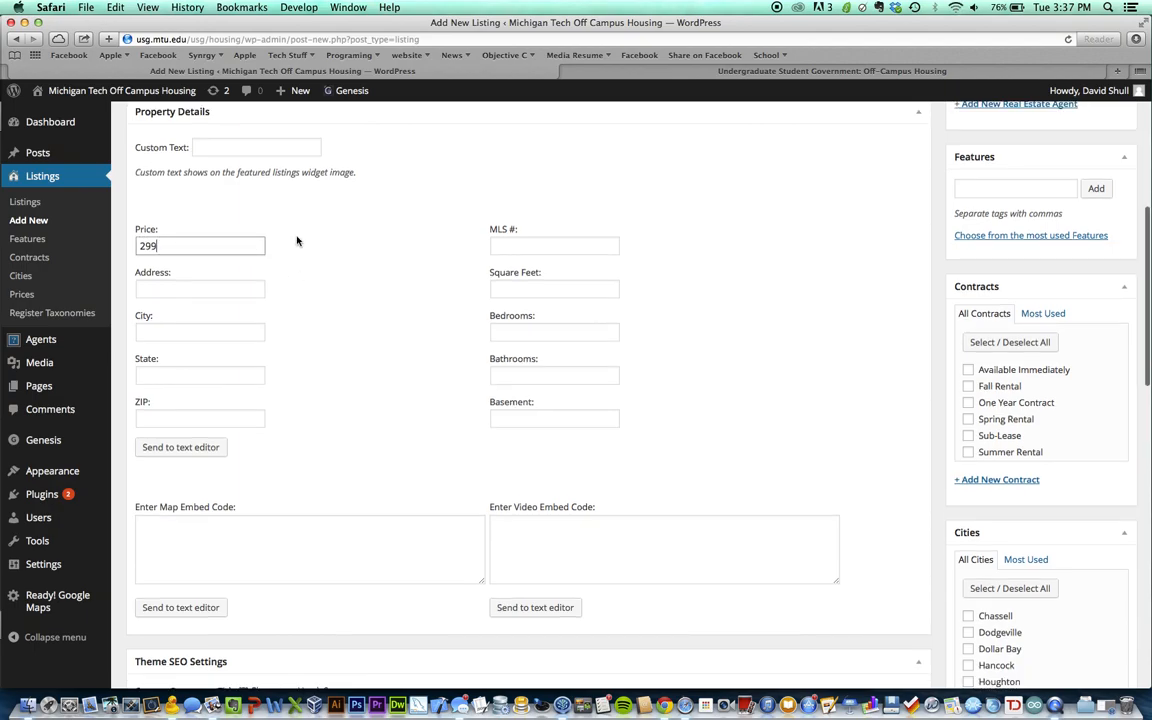
scroll(423, 360, "up", 1)
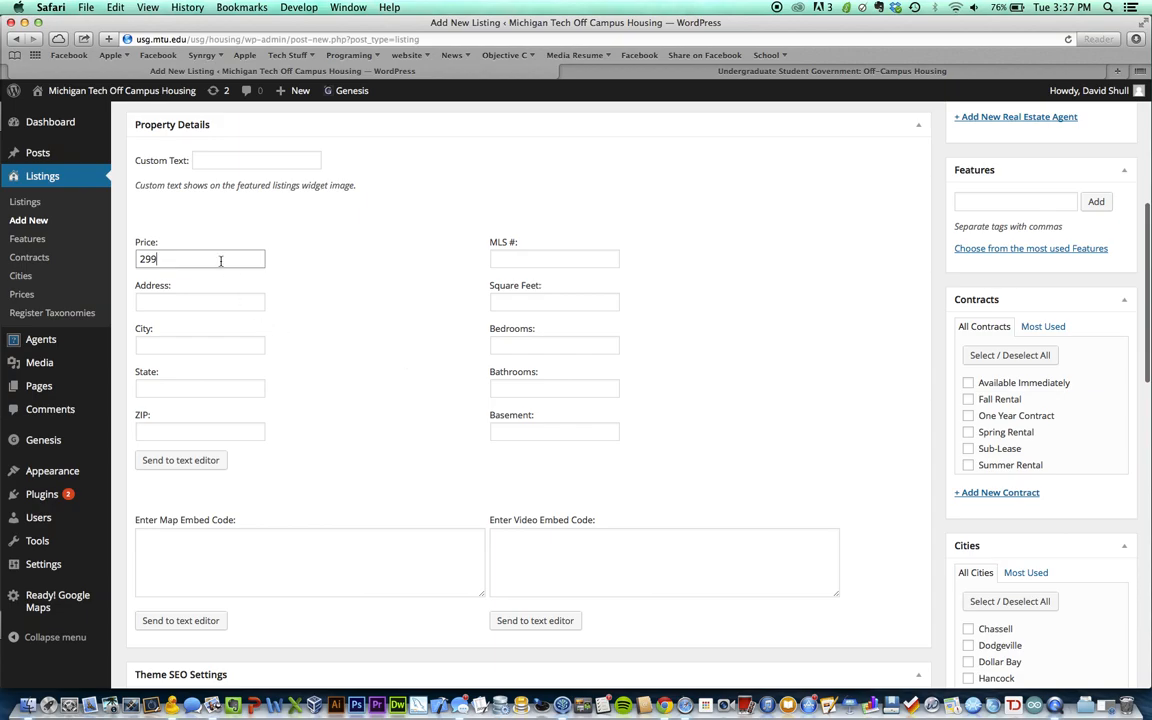
type("mo")
key("BackSpace")
key("BackSpace")
key("BackSpace")
type("/m")
key("BackSpace")
key("BackSpace")
key("BackSpace")
key("BackSpace")
key("BackSpace")
type("3")
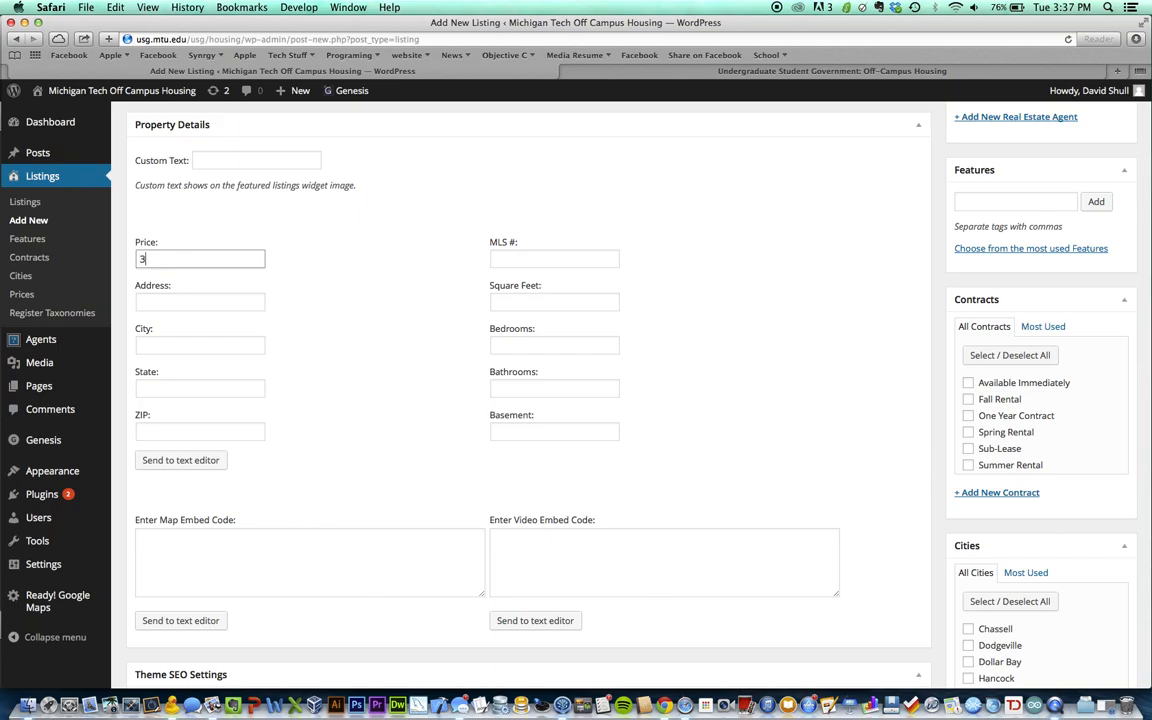
type("00/month")
key("BackSpace")
key("BackSpace")
type("nth")
key("Tab")
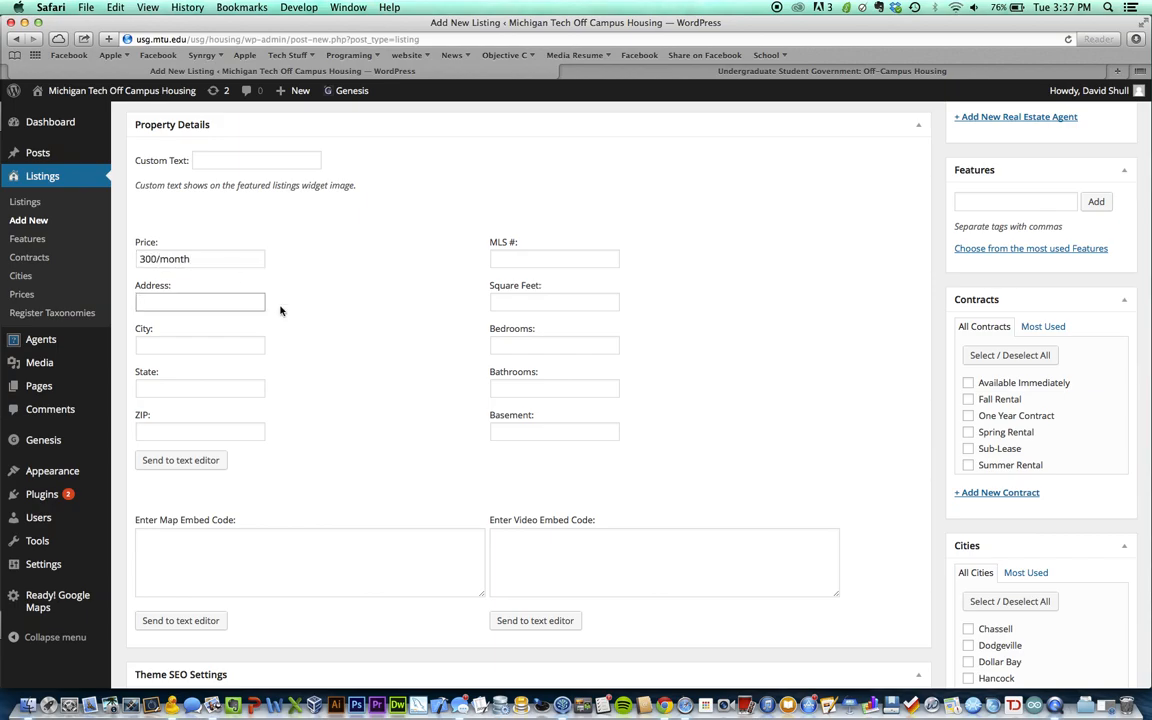
left_click_drag(139, 259, 424, 318)
scroll(424, 318, "up", 1)
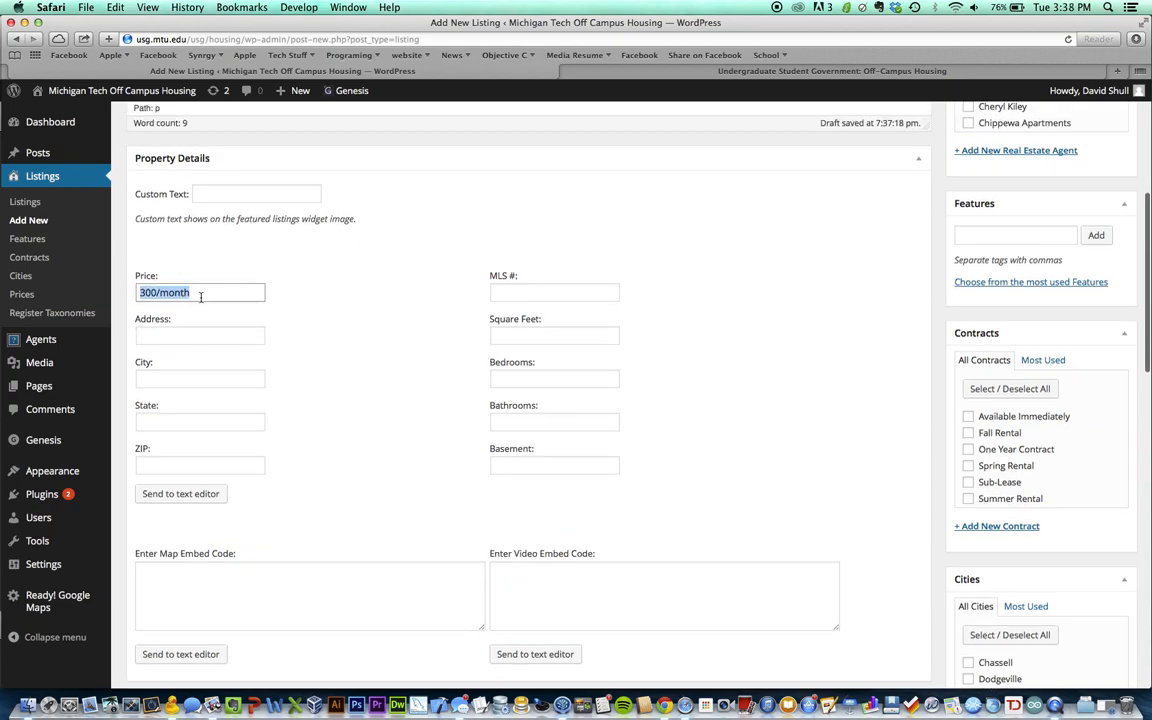
key("BackSpace")
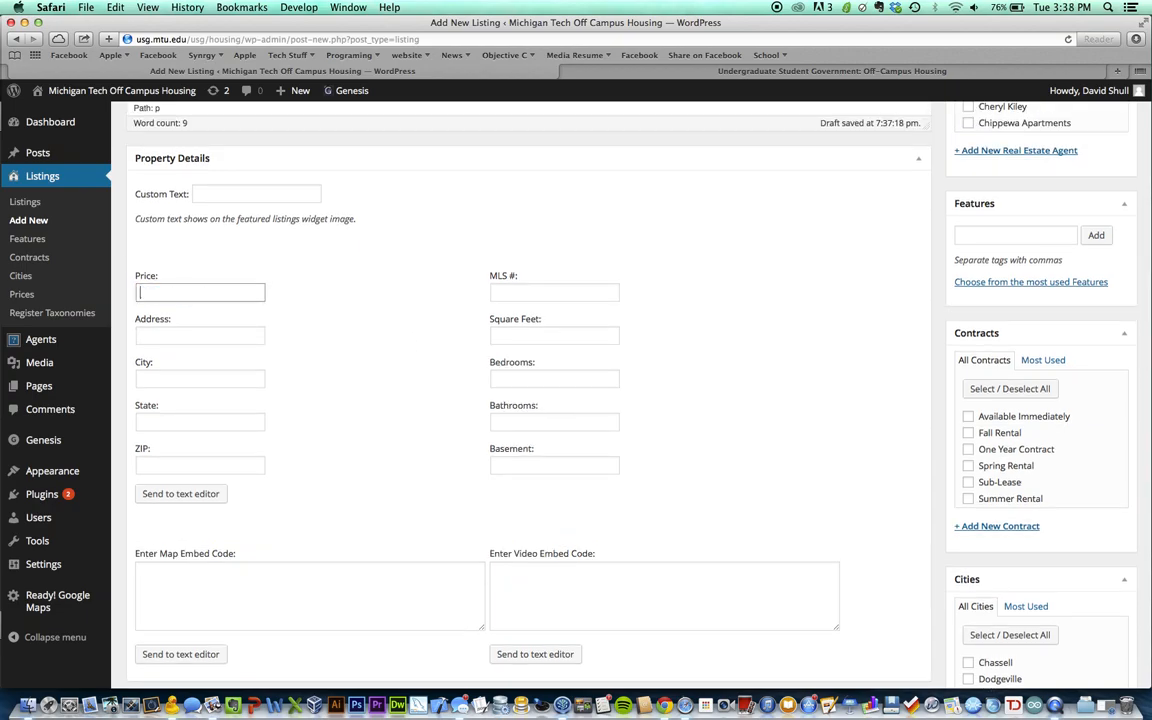
type("1000/month")
key("super+a")
type("300/month/pe")
key("shift+alt+Left")
key("shift+alt+Left")
key("BackSpace")
key("BackSpace")
key("Tab")
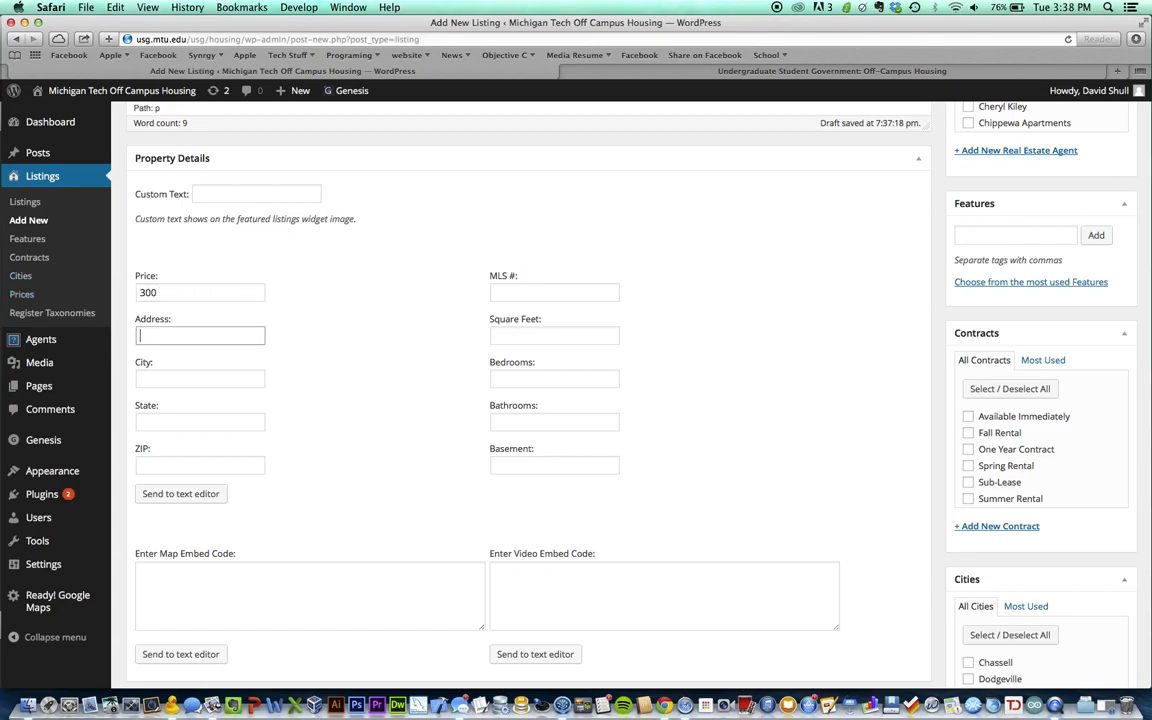
scroll(306, 358, "up", 1)
scroll(306, 358, "down", 1)
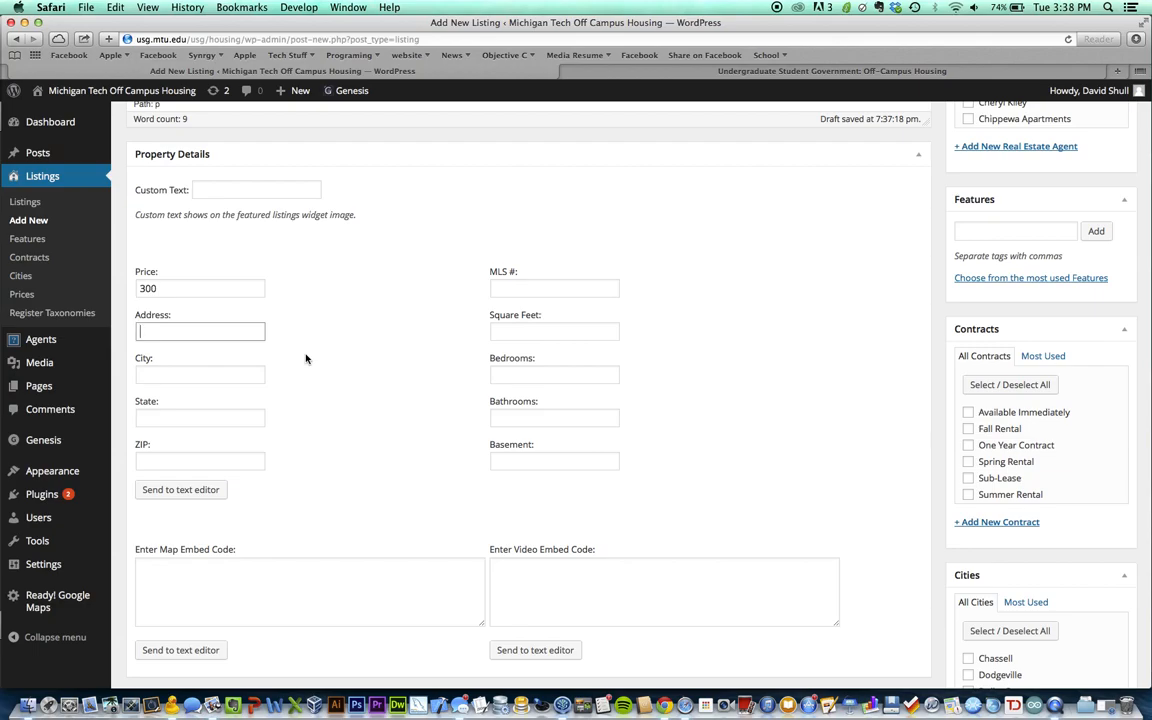
scroll(290, 345, "down", 1)
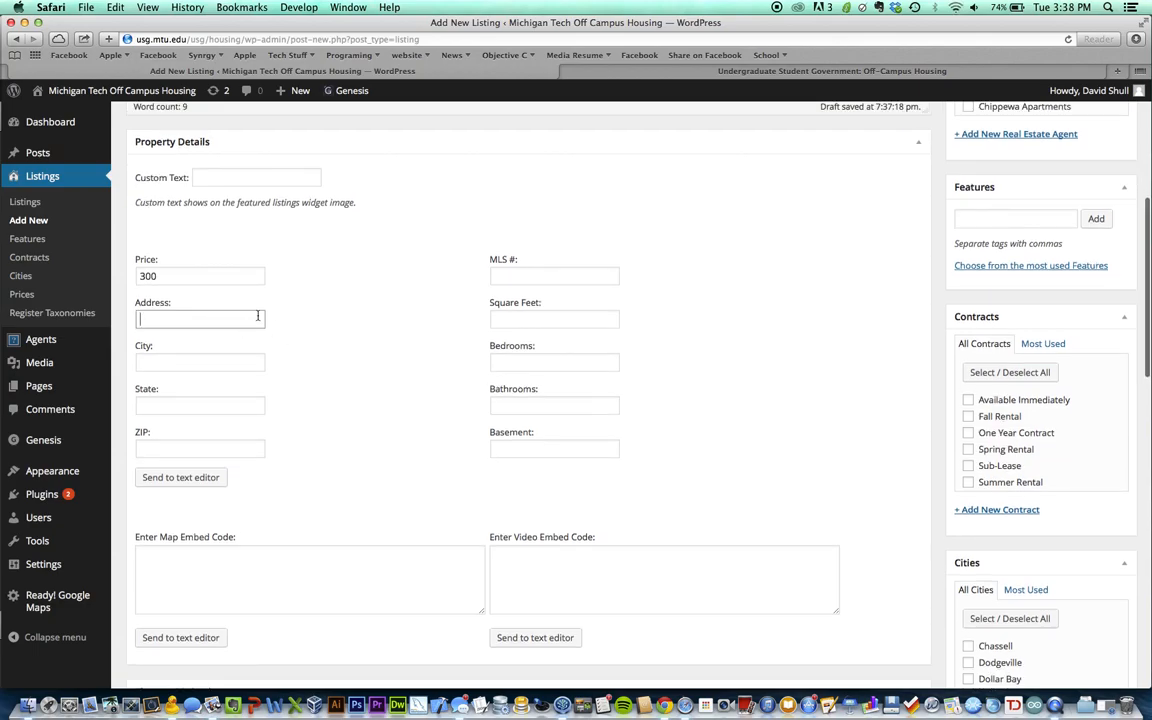
scroll(296, 368, "down", 3)
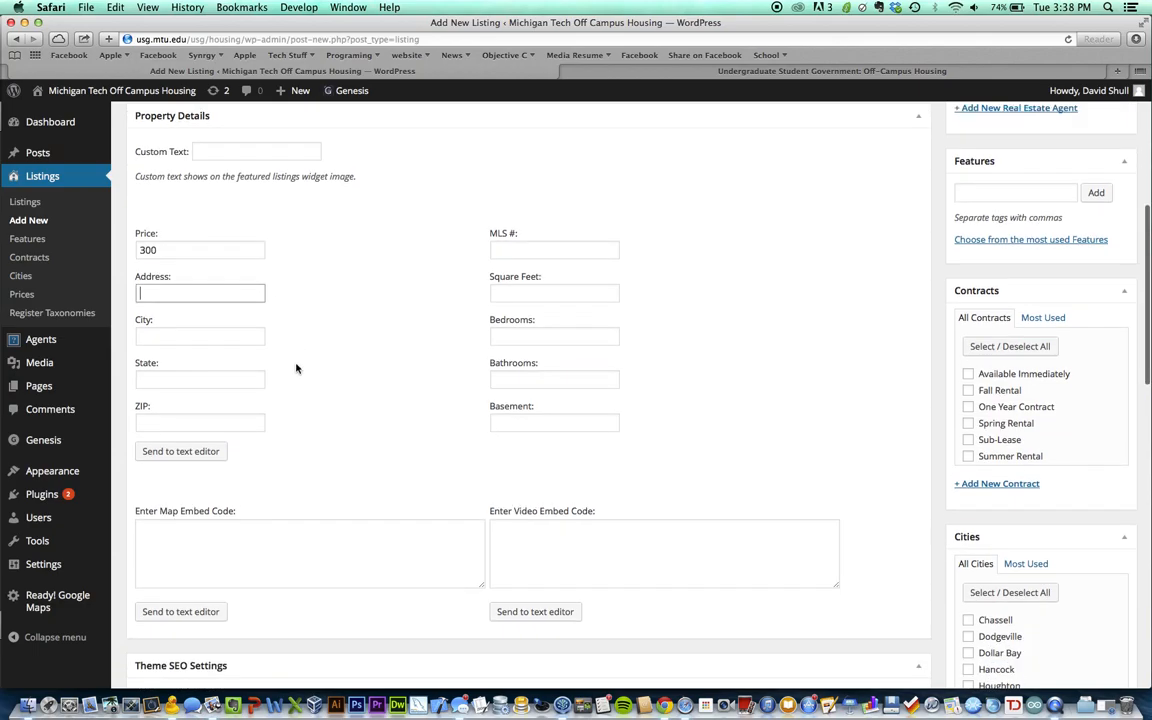
type("1111 Jasper")
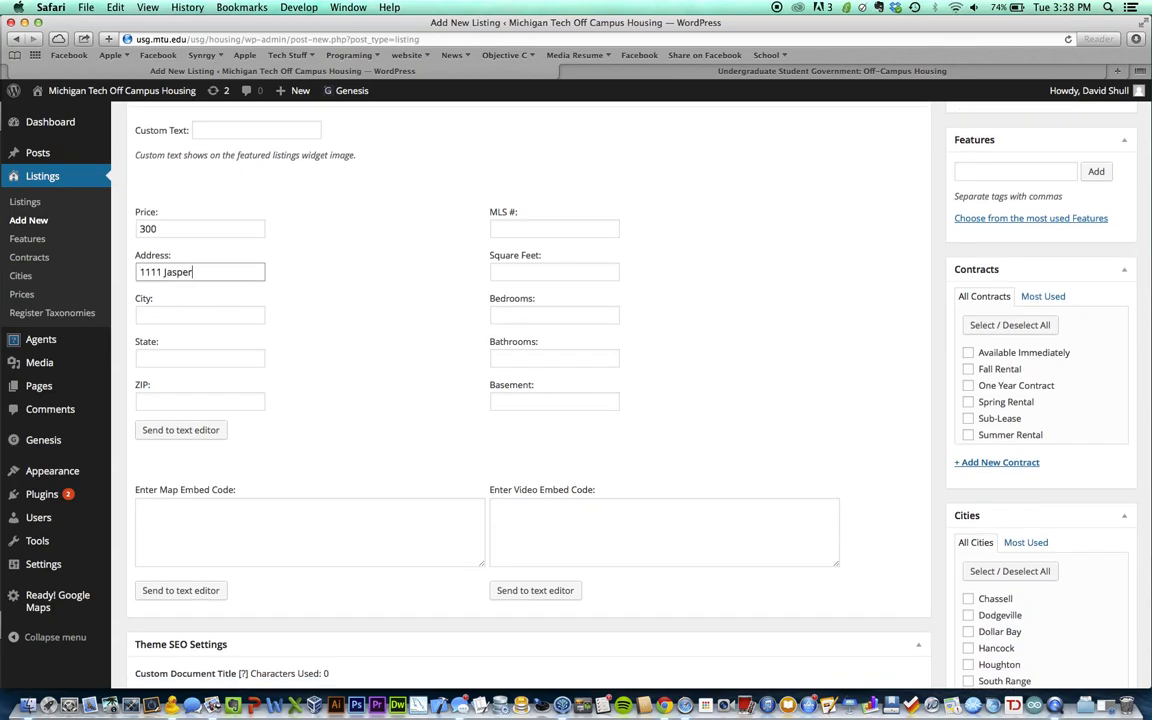
key("Tab")
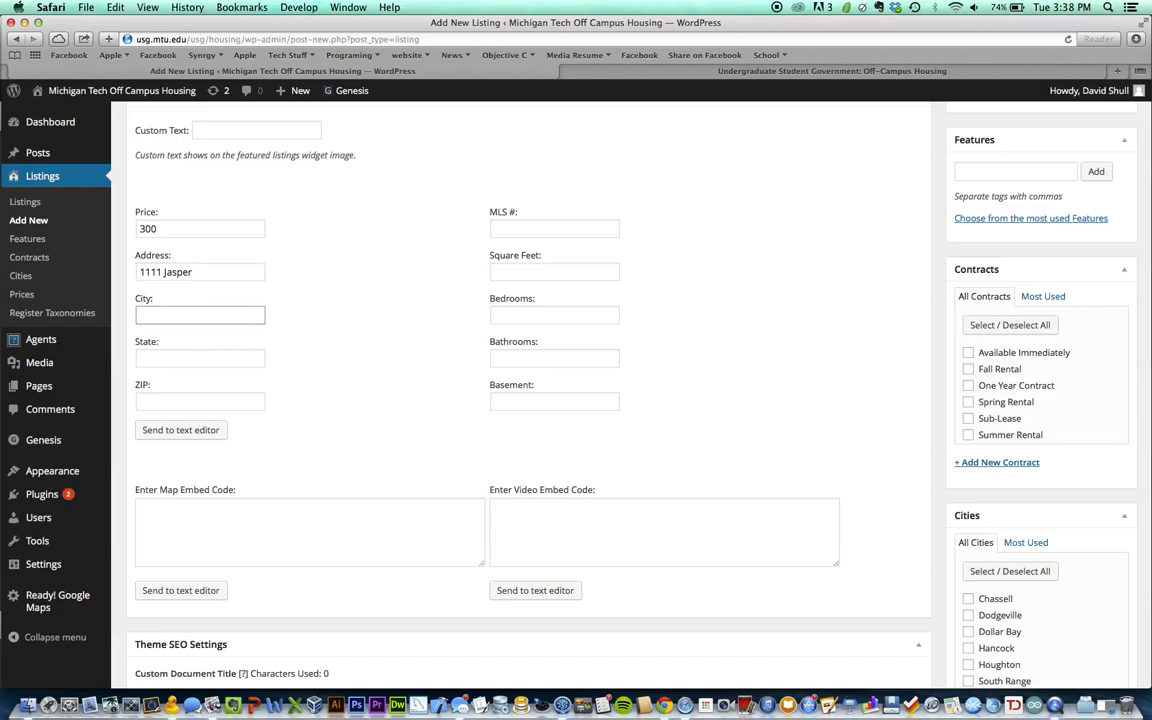
type("Houghton")
key("Tab")
type("MI")
key("Tab")
type("49931")
key("Tab")
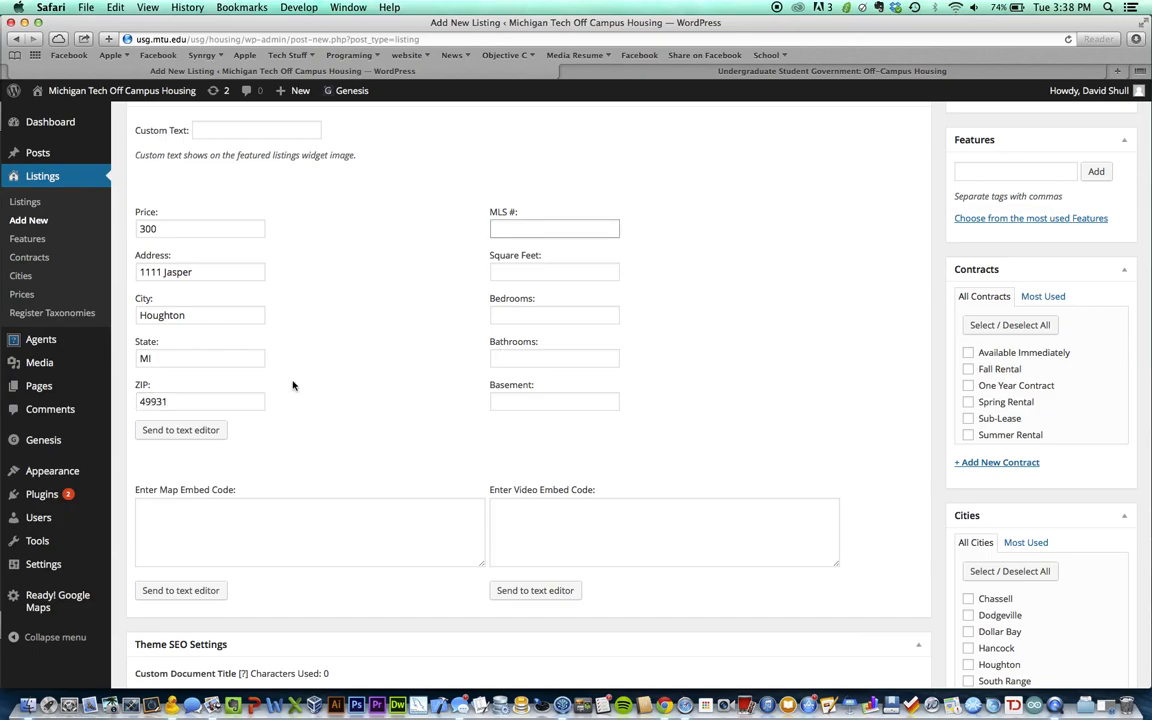
Set 1000 square feet, 3 bedrooms, 2 bathrooms and basement Yes
left_click(489, 211)
left_click_drag(489, 211, 503, 217)
left_click(517, 244)
left_click(514, 231)
left_click(520, 268)
type("1000")
key("Tab")
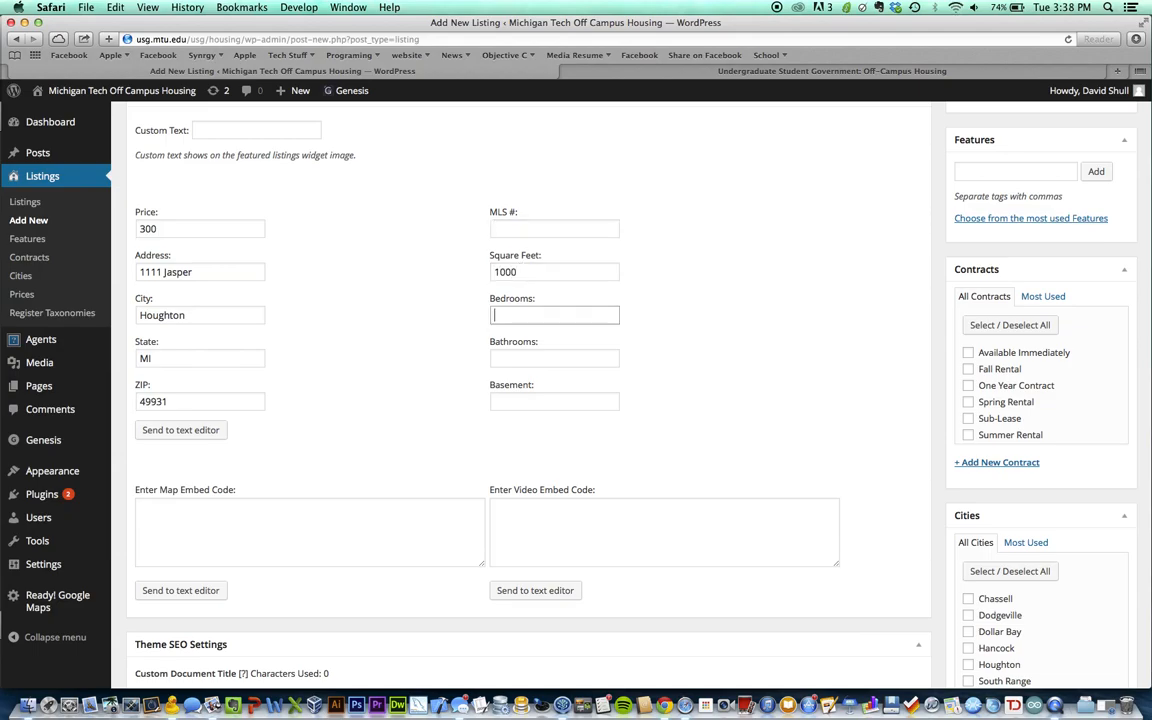
type("3")
key("Tab")
type("2")
key("Tab")
type("No")
key("BackSpace")
key("BackSpace")
type("Yes")
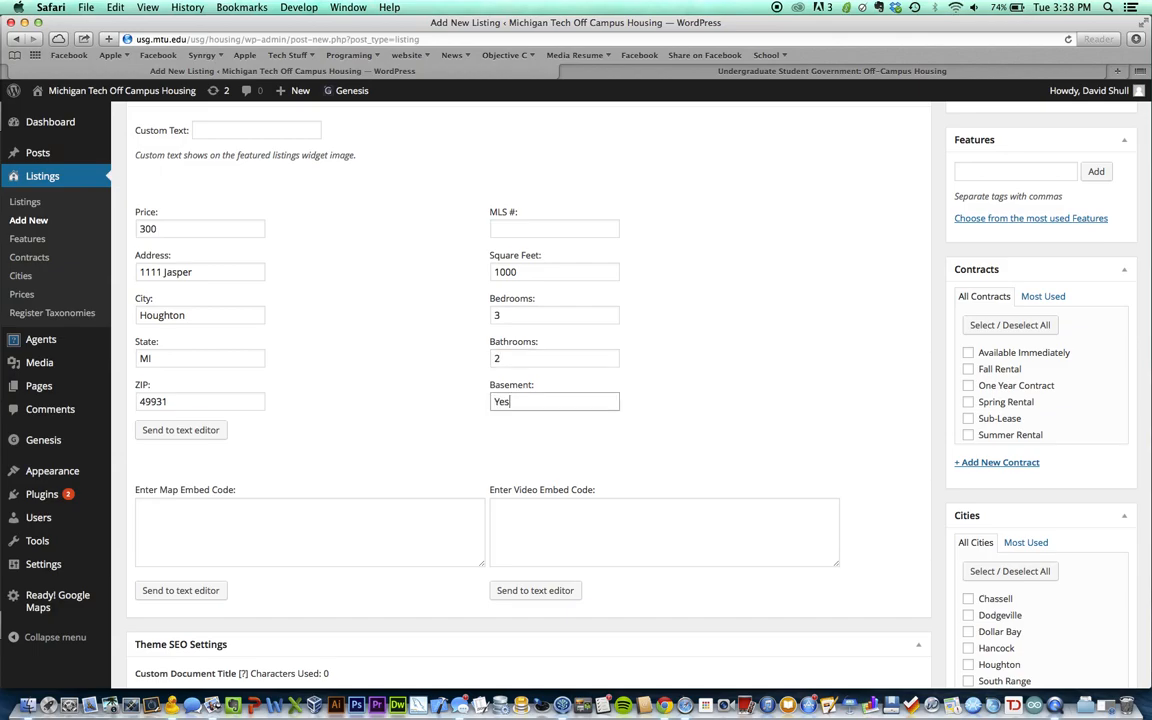
left_click(404, 506)
left_click(396, 445)
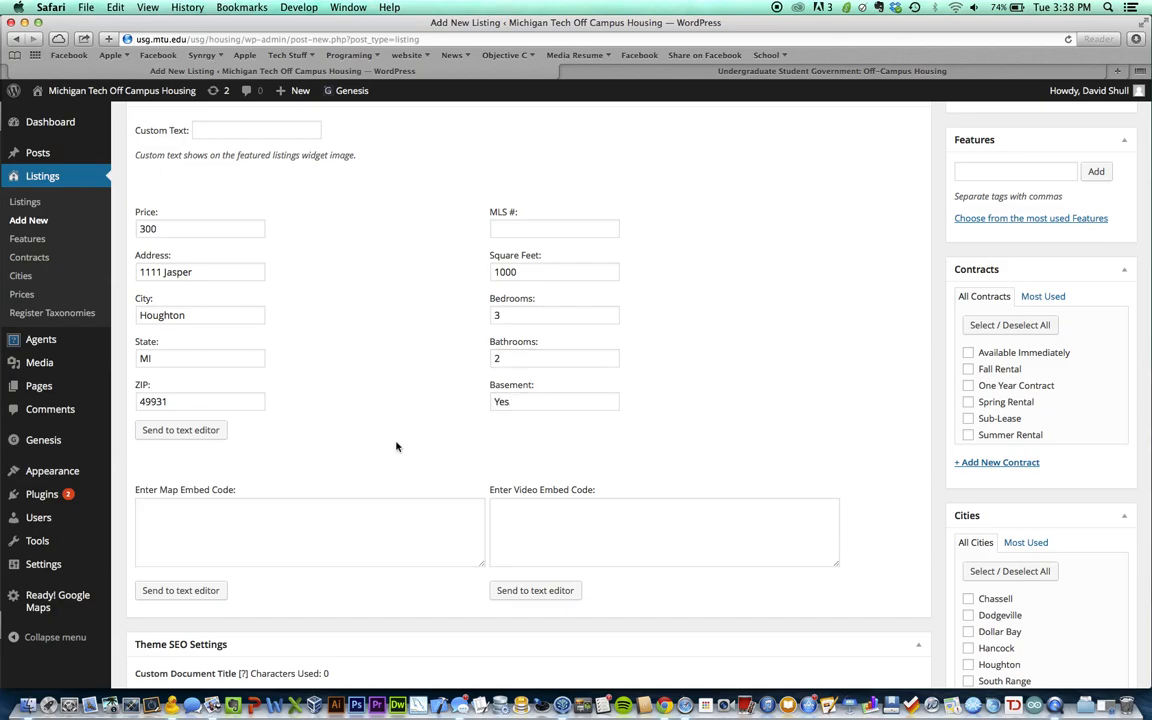
Insert the [property_details] shortcode and move it below the description
left_click(181, 430)
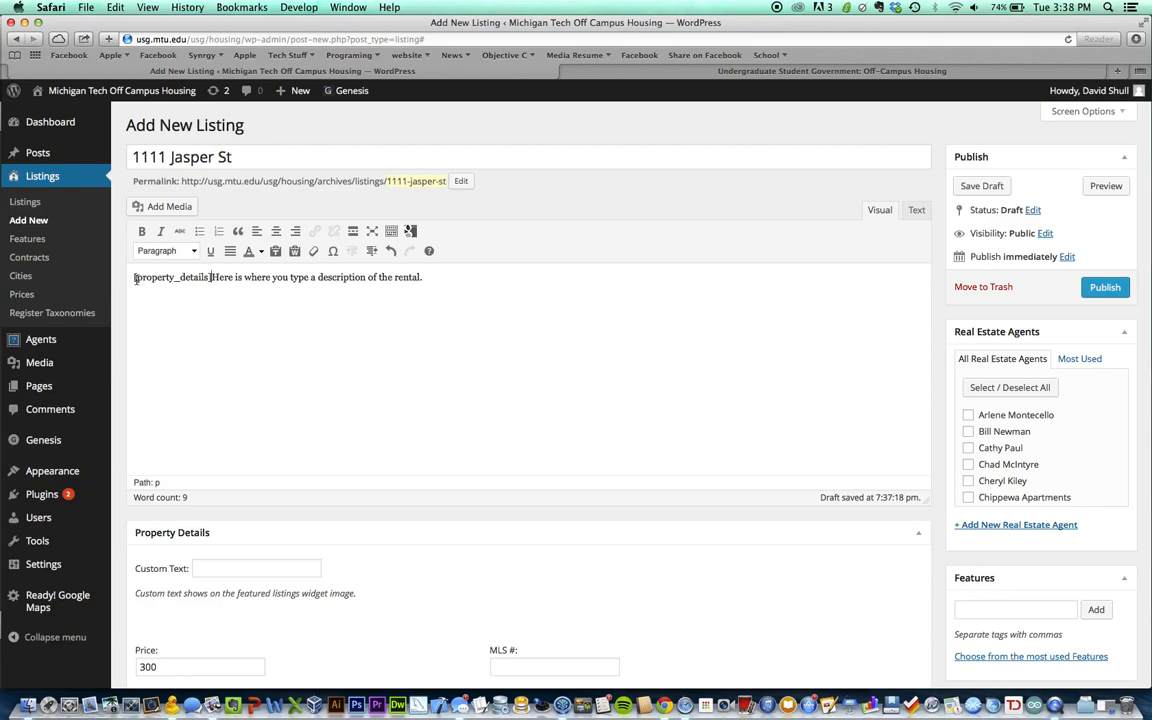
left_click_drag(133, 277, 211, 277)
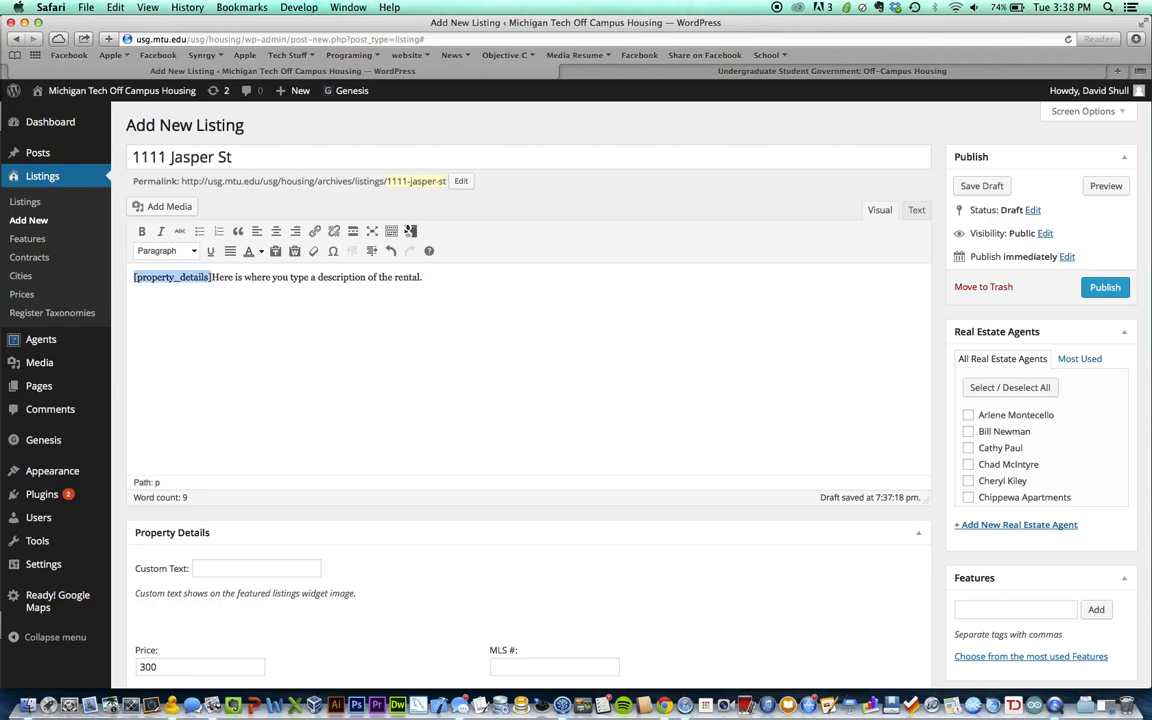
left_click(212, 277)
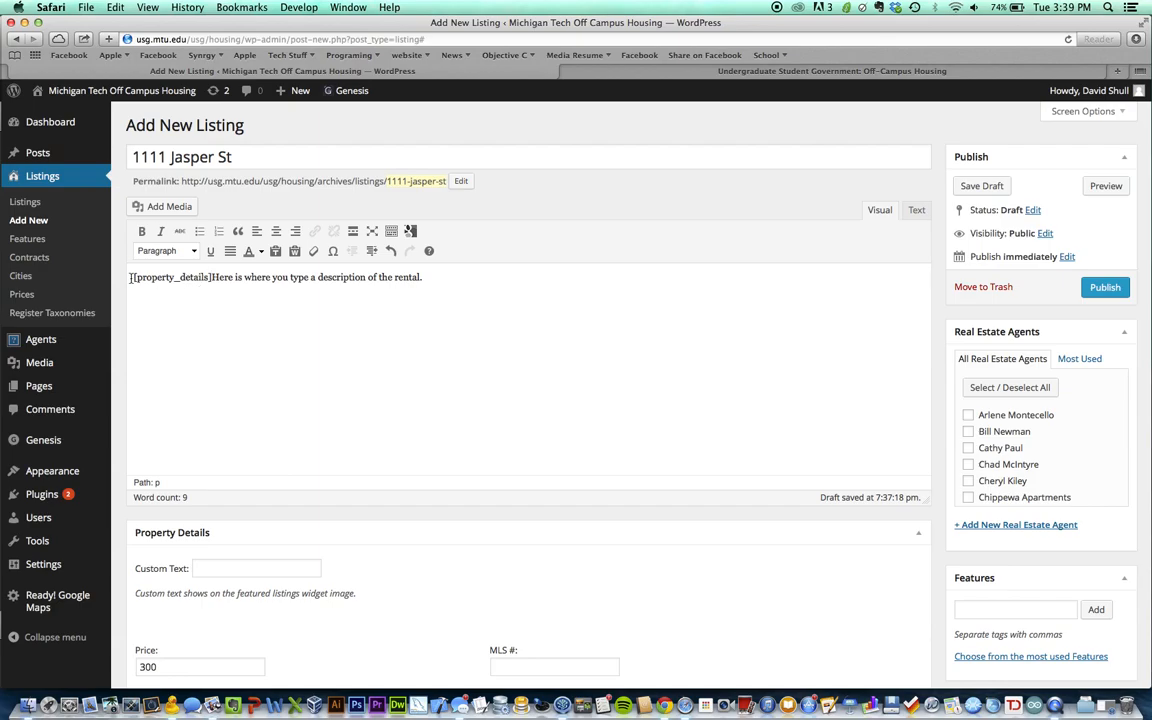
left_click_drag(131, 278, 212, 277)
key("super+c")
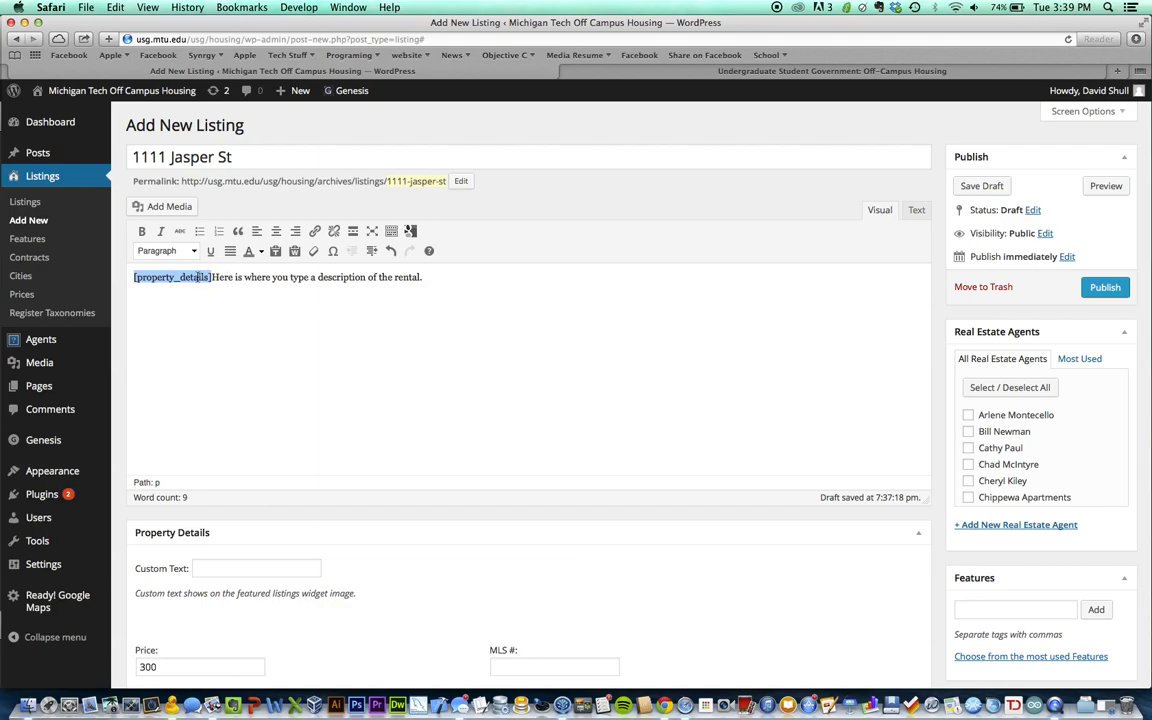
key("BackSpace")
key("super+v")
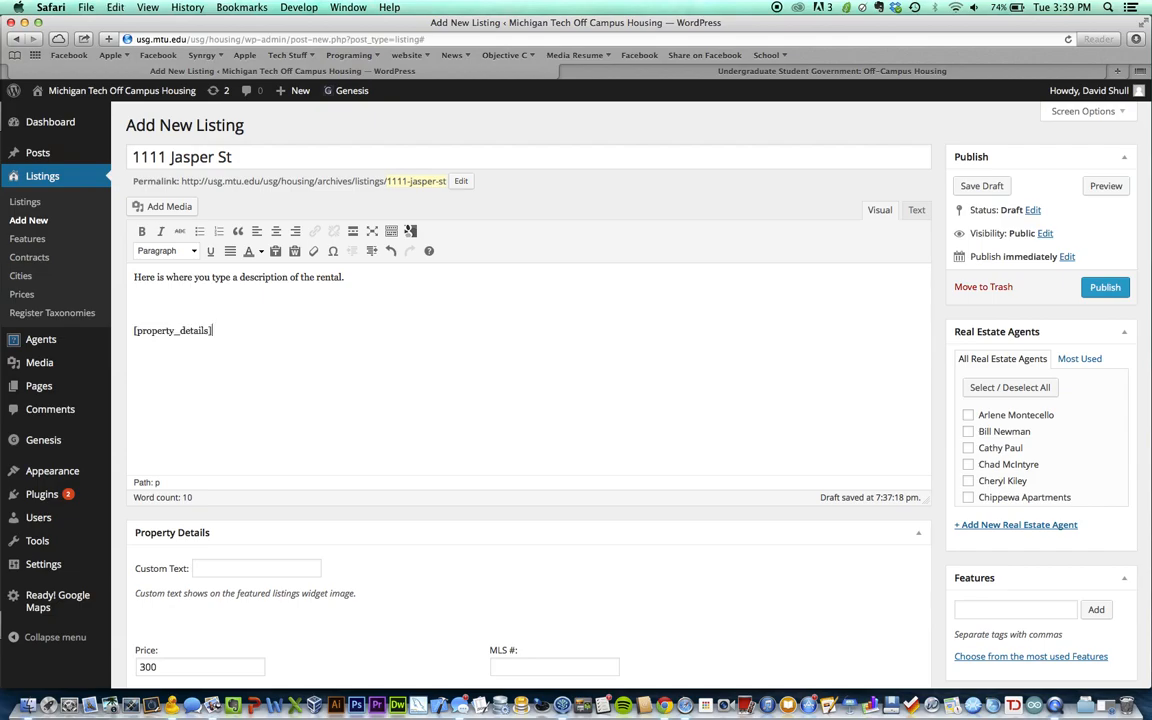
key("BackSpace")
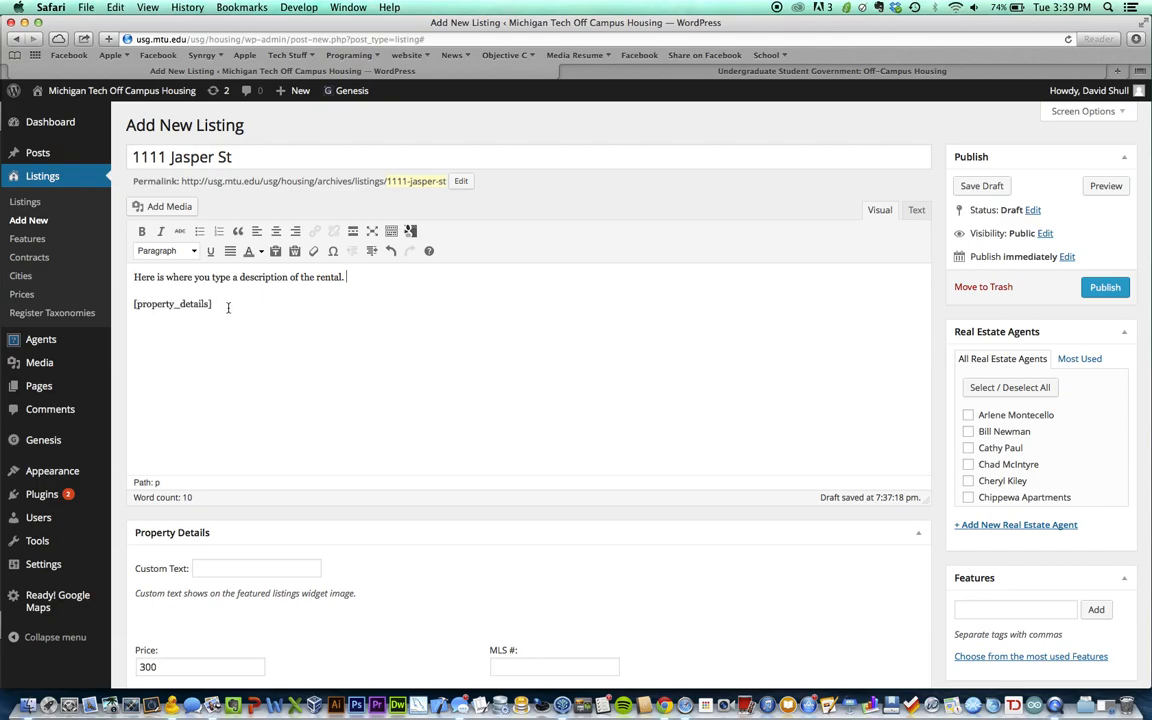
Check the moved [property_details] paragraph and scroll down the editor page
left_click_drag(134, 304, 212, 304)
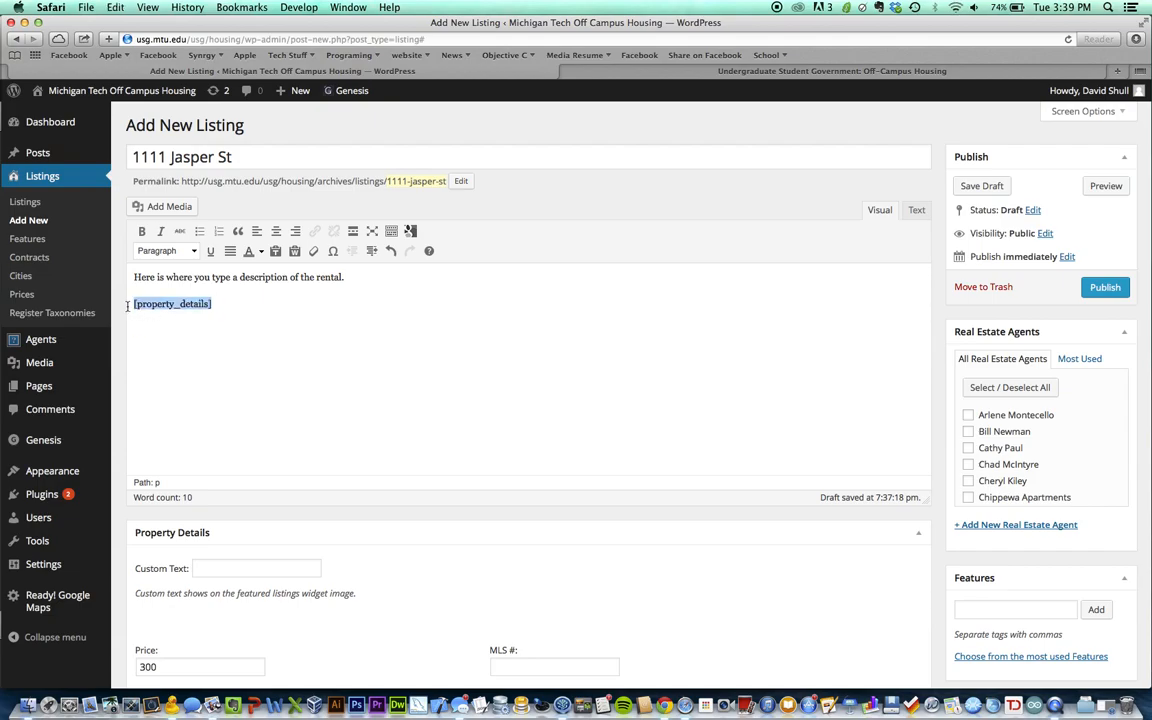
left_click(226, 307)
triple_click(169, 305)
left_click(218, 303)
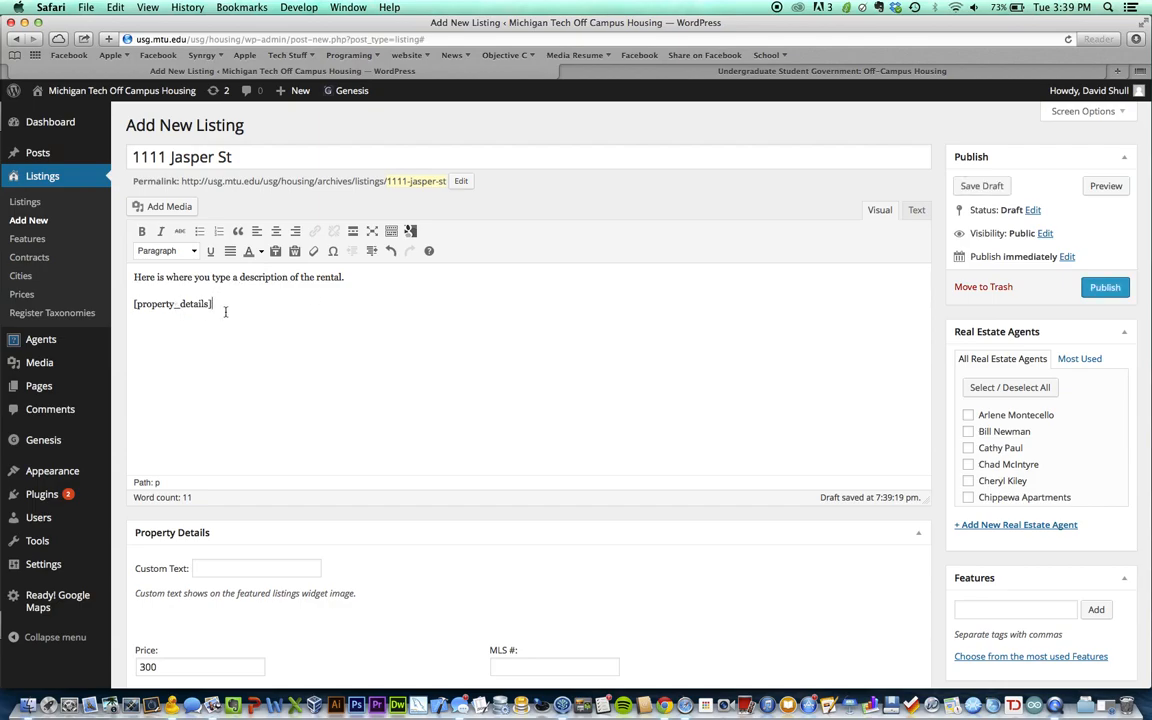
triple_click(225, 312)
left_click(453, 337)
scroll(477, 363, "down", 2)
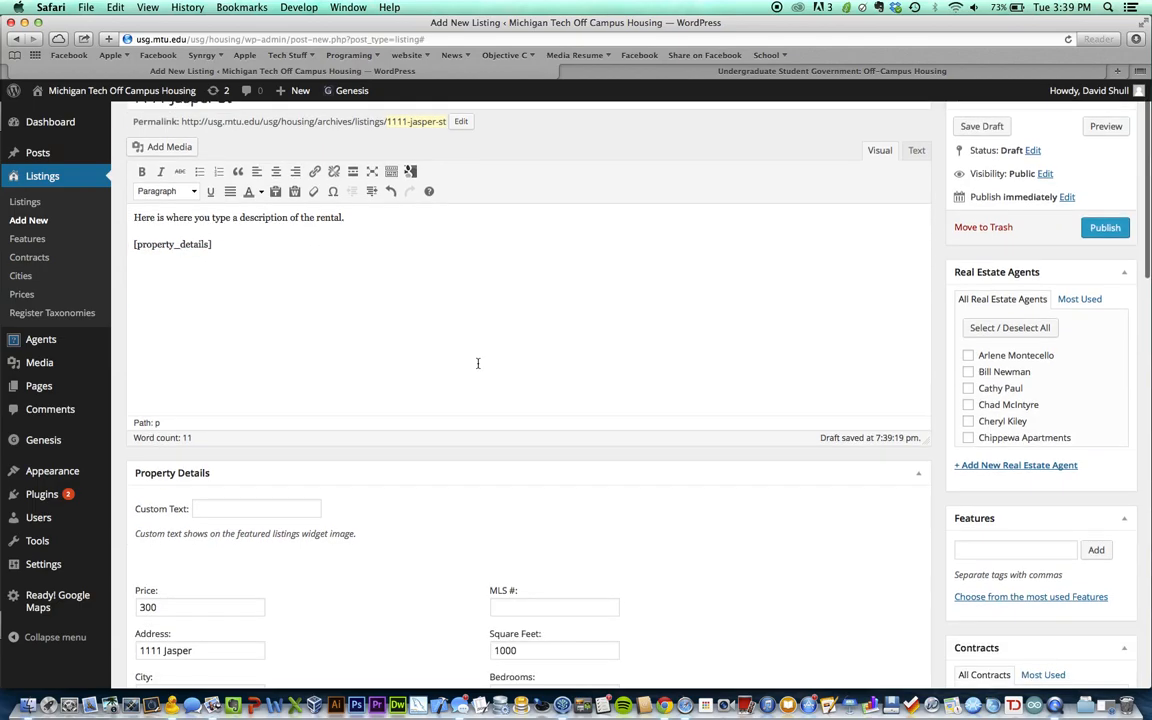
scroll(638, 512, "down", 5)
scroll(716, 539, "down", 20)
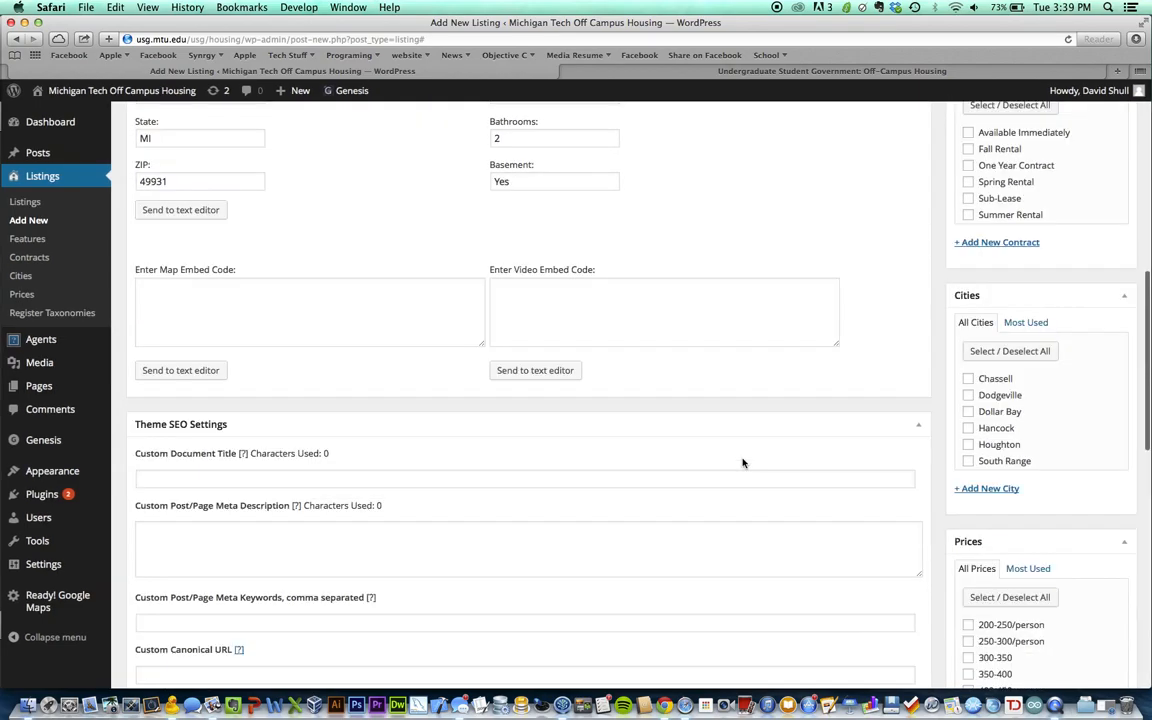
Open the + Add New Real Estate Agent form in the Real Estate Agents box
scroll(742, 463, "up", 20)
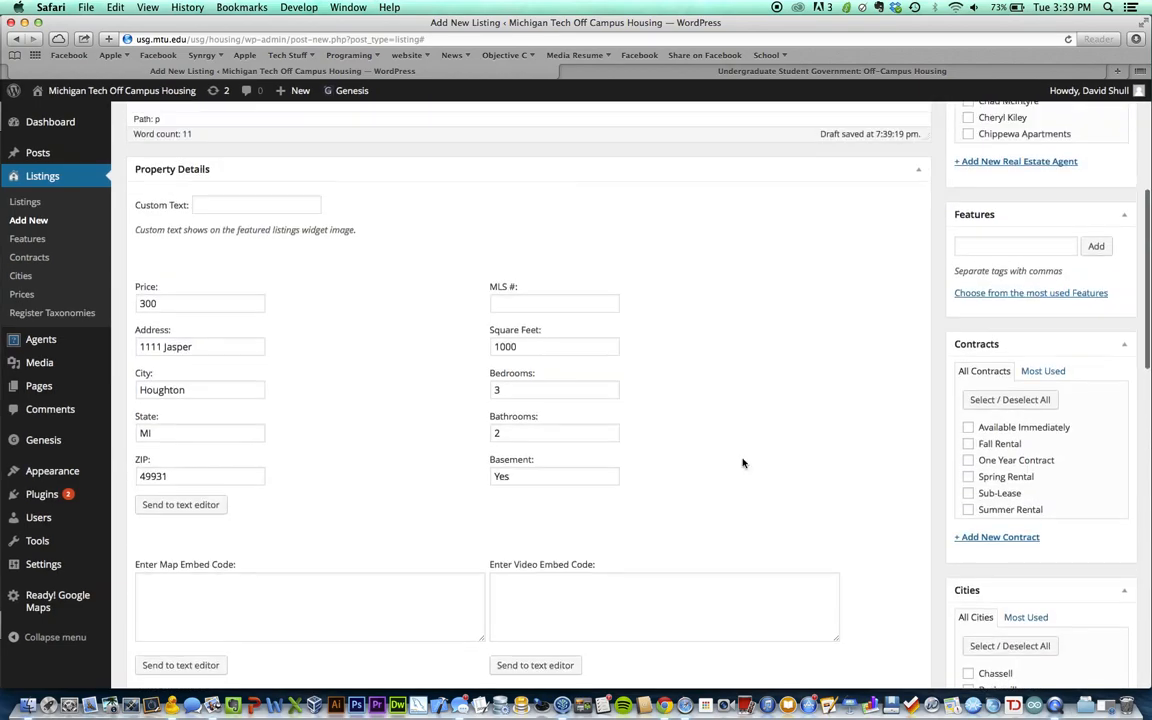
scroll(458, 378, "up", 5)
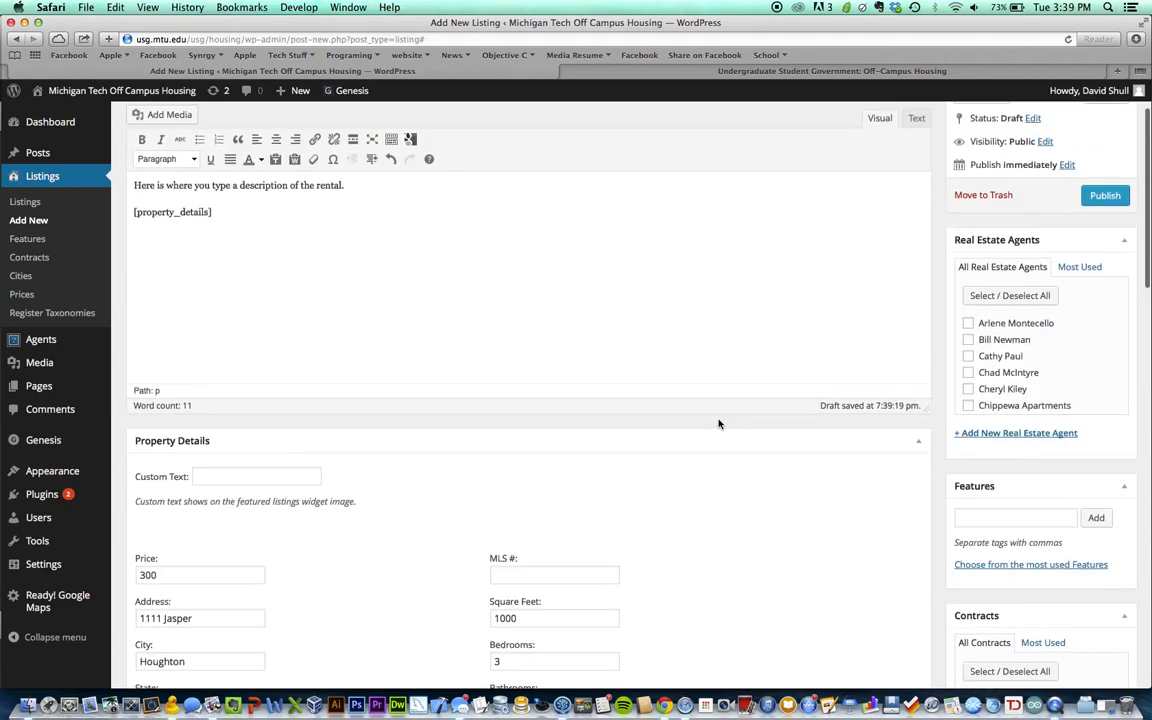
scroll(943, 228, "up", 2)
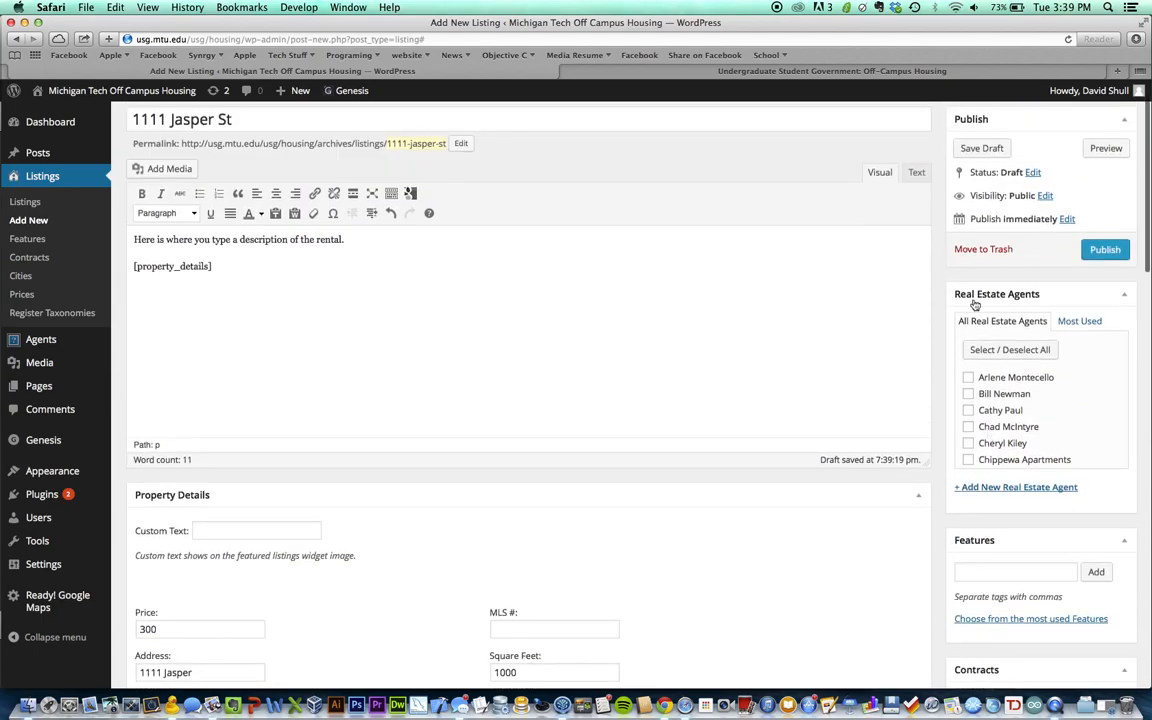
scroll(975, 305, "up", 2)
scroll(1094, 404, "down", 1)
scroll(1090, 410, "up", 1)
scroll(1072, 428, "down", 1)
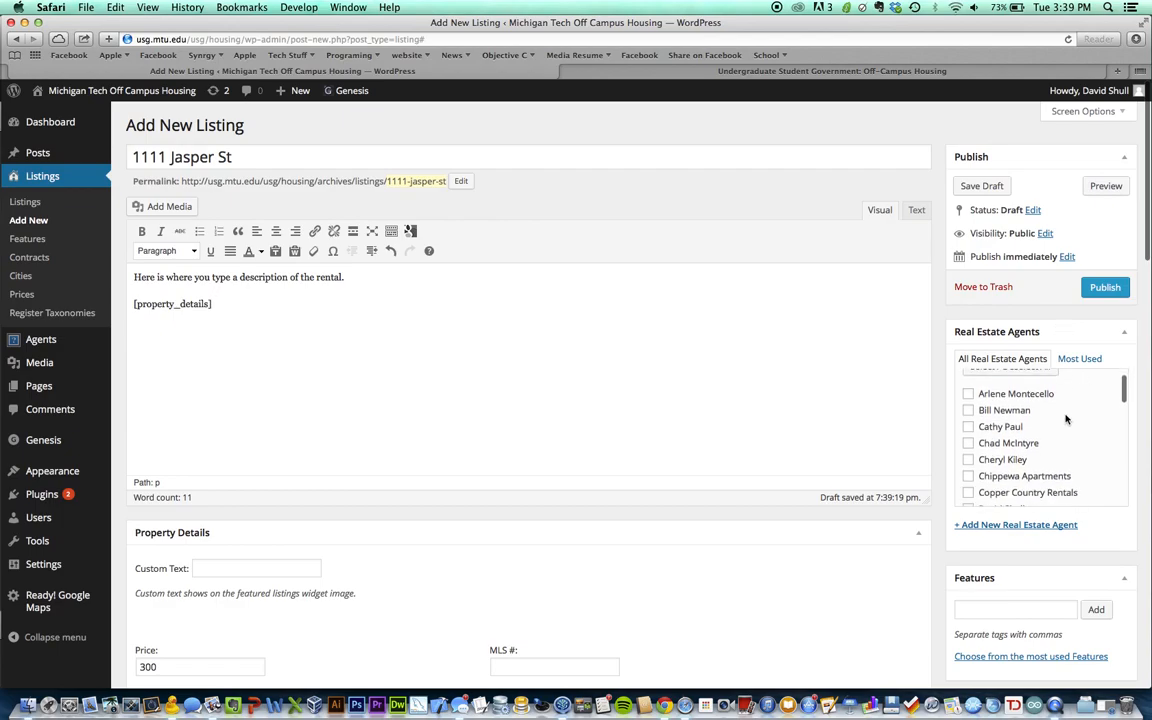
scroll(946, 435, "down", 3)
scroll(1035, 440, "down", 8)
scroll(1040, 410, "down", 3)
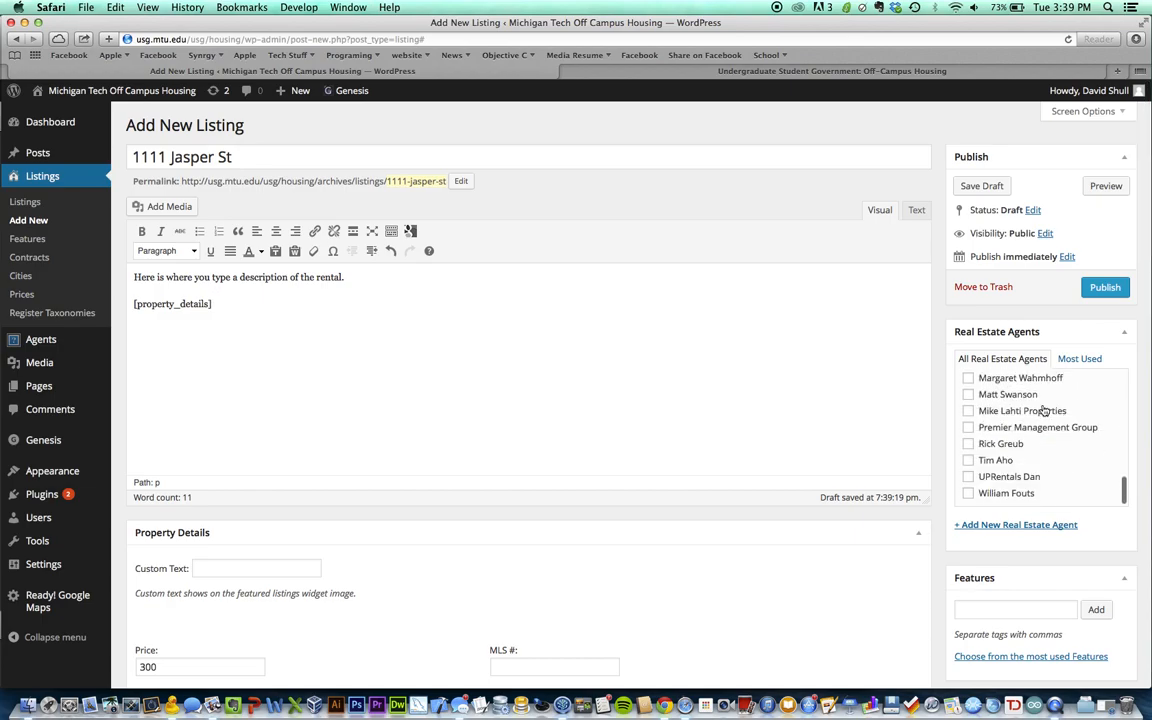
left_click(1030, 528)
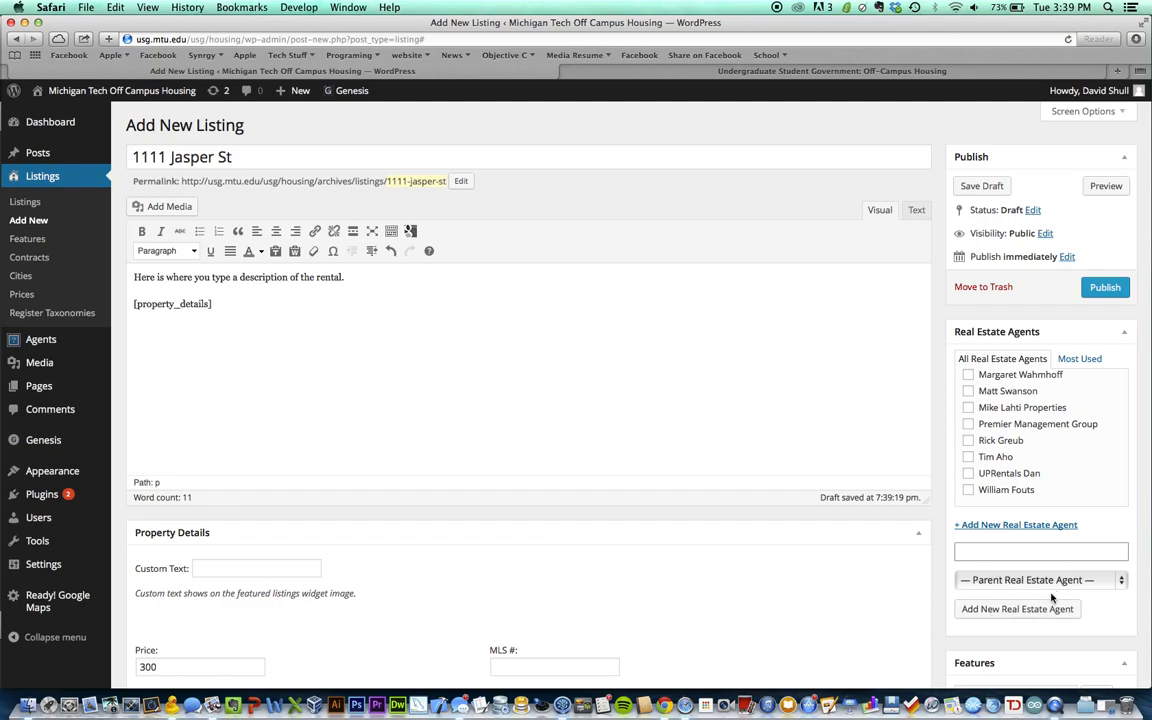
Tick the chosen real estate agent's checkbox to assign them to the listing
scroll(1041, 485, "up", 5)
scroll(1041, 485, "up", 5)
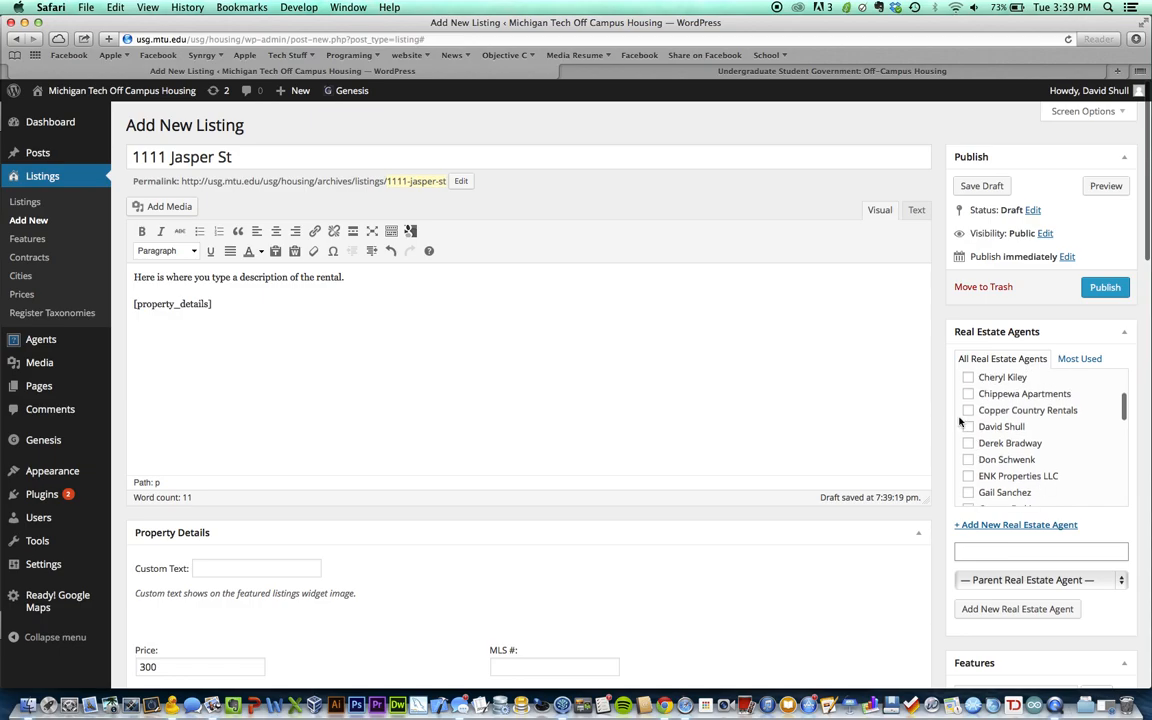
left_click(968, 427)
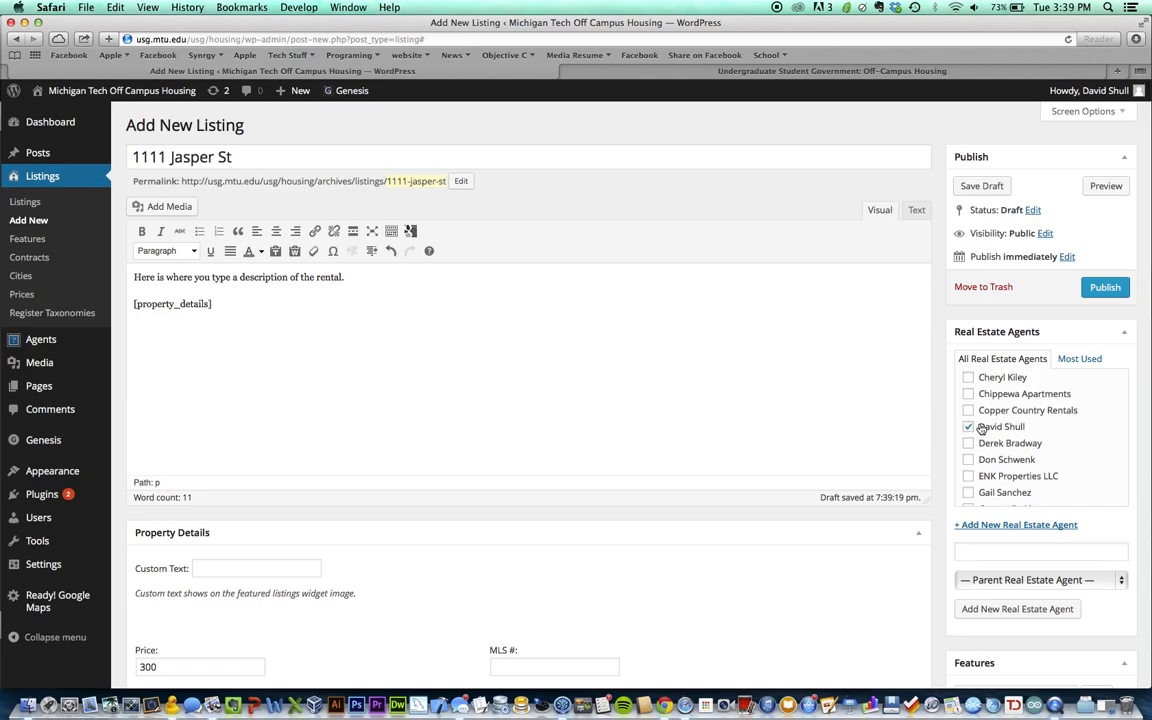
scroll(948, 492, "down", 1)
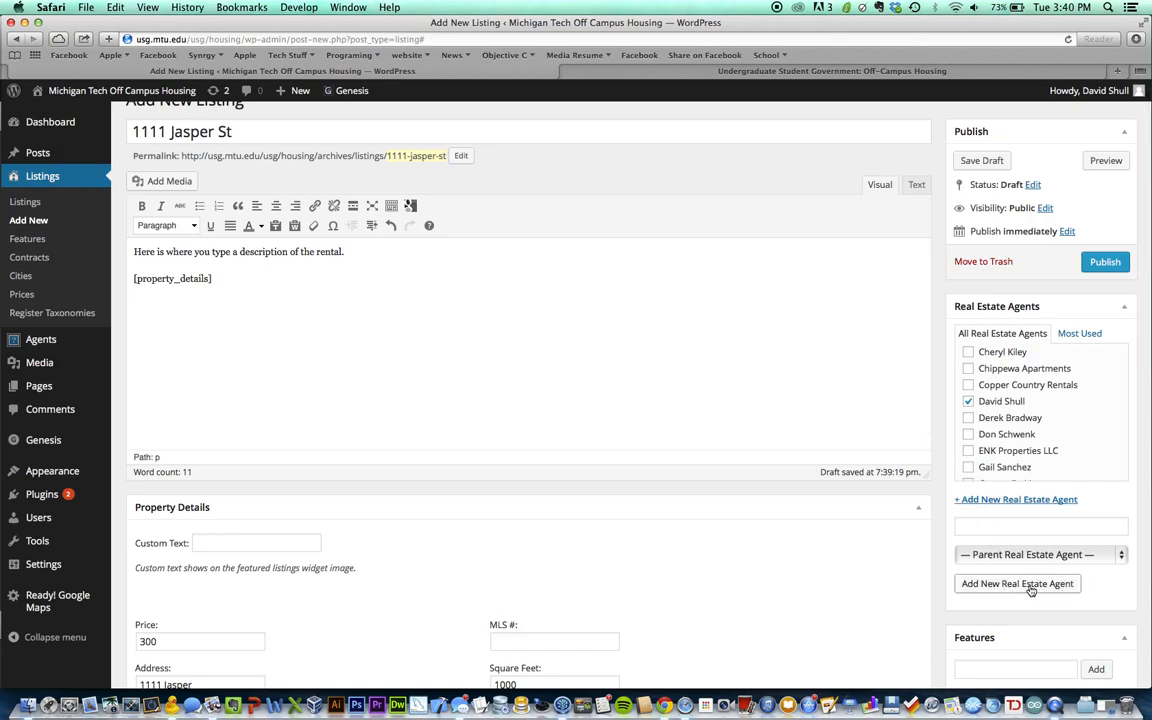
scroll(965, 530, "down", 5)
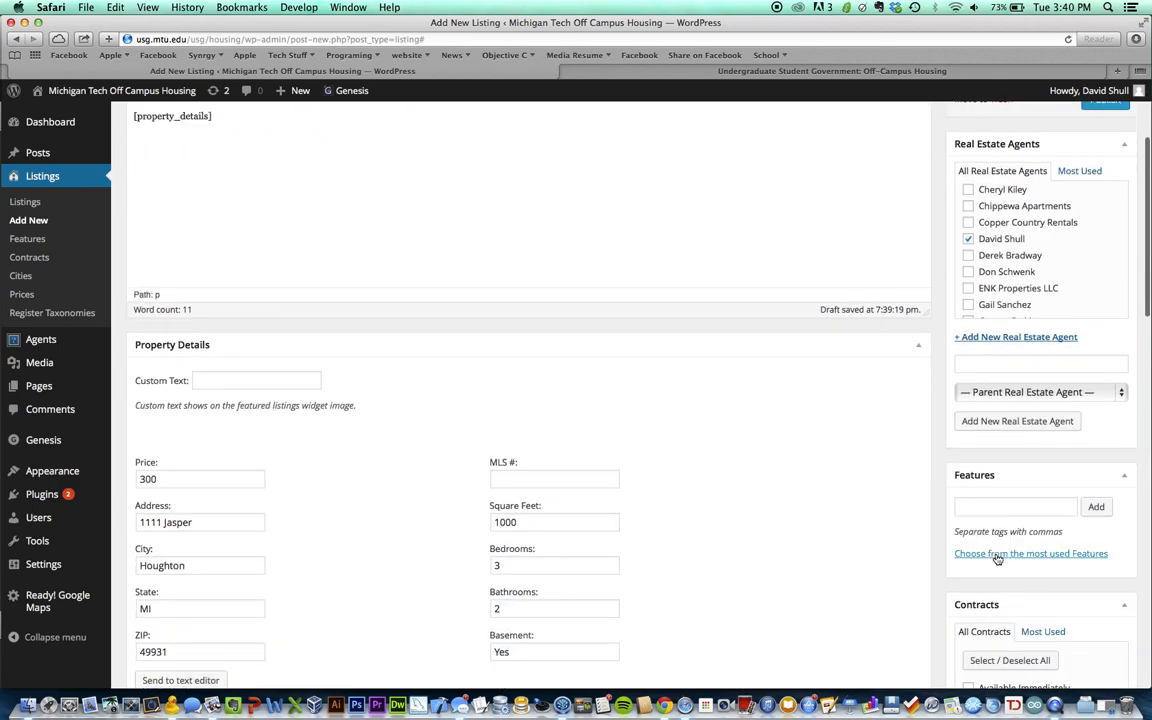
scroll(997, 545, "down", 1)
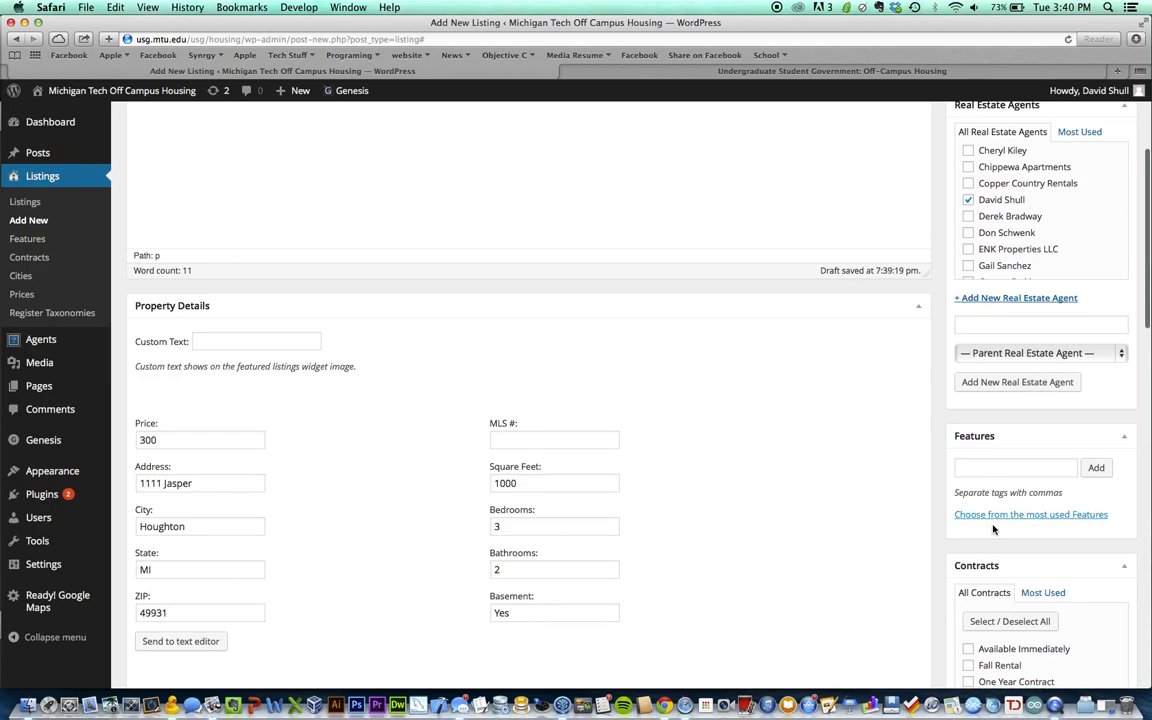
Show the most-used Features tags (laundry, parking, garage, plowing) and scroll through the list
left_click(1000, 514)
scroll(1040, 450, "down", 5)
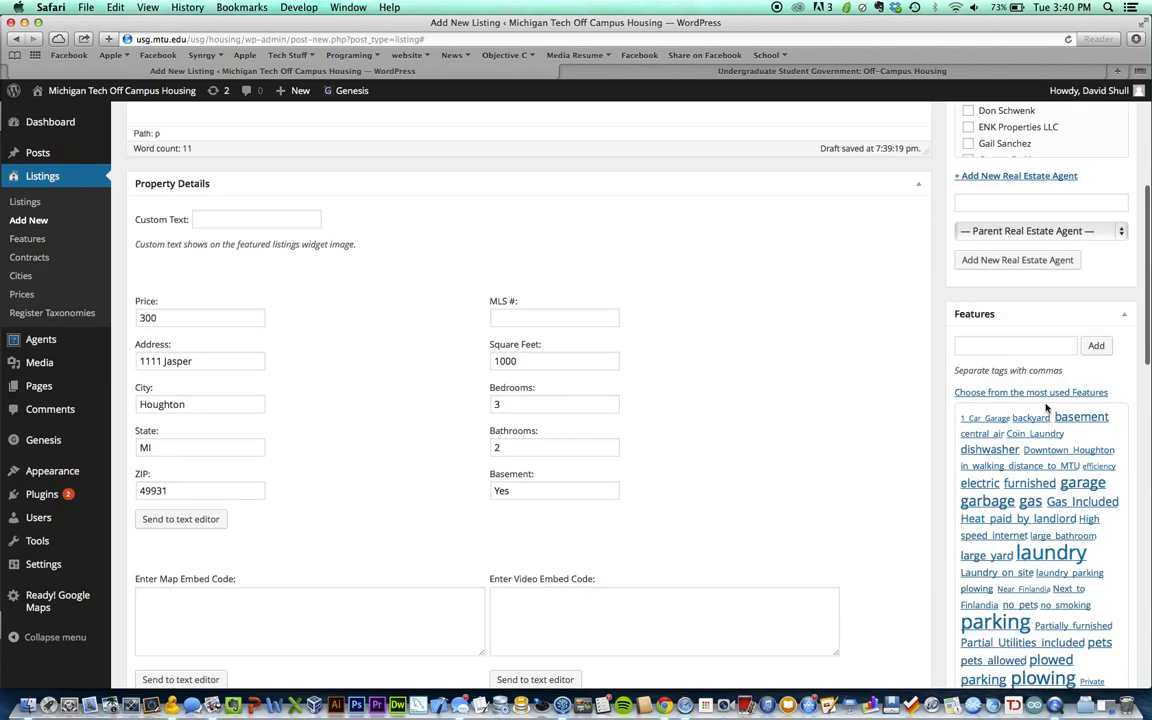
scroll(1047, 409, "down", 2)
scroll(1062, 492, "up", 1)
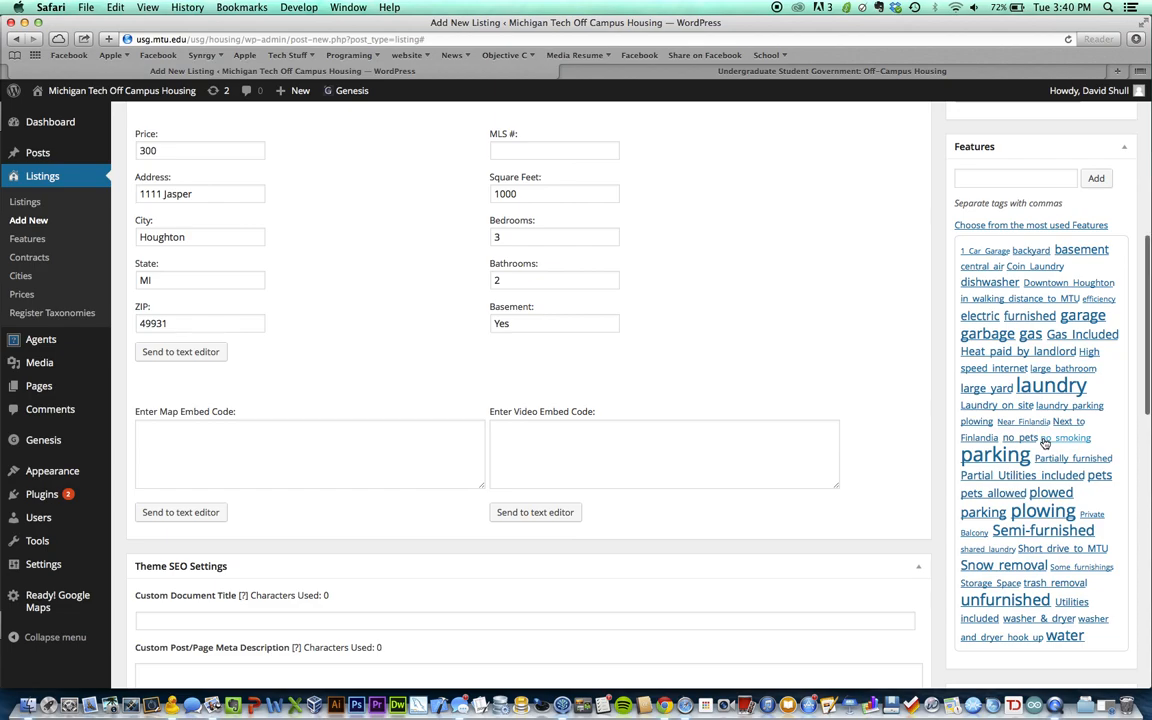
scroll(1080, 360, "up", 1)
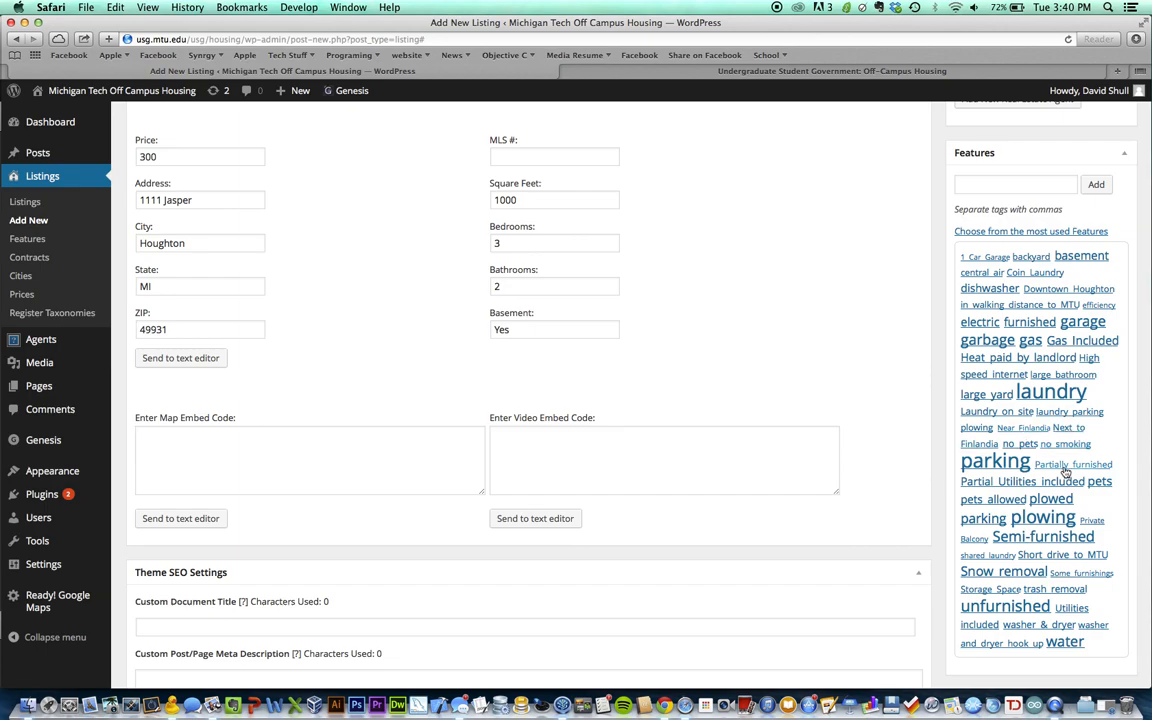
left_click(1016, 188)
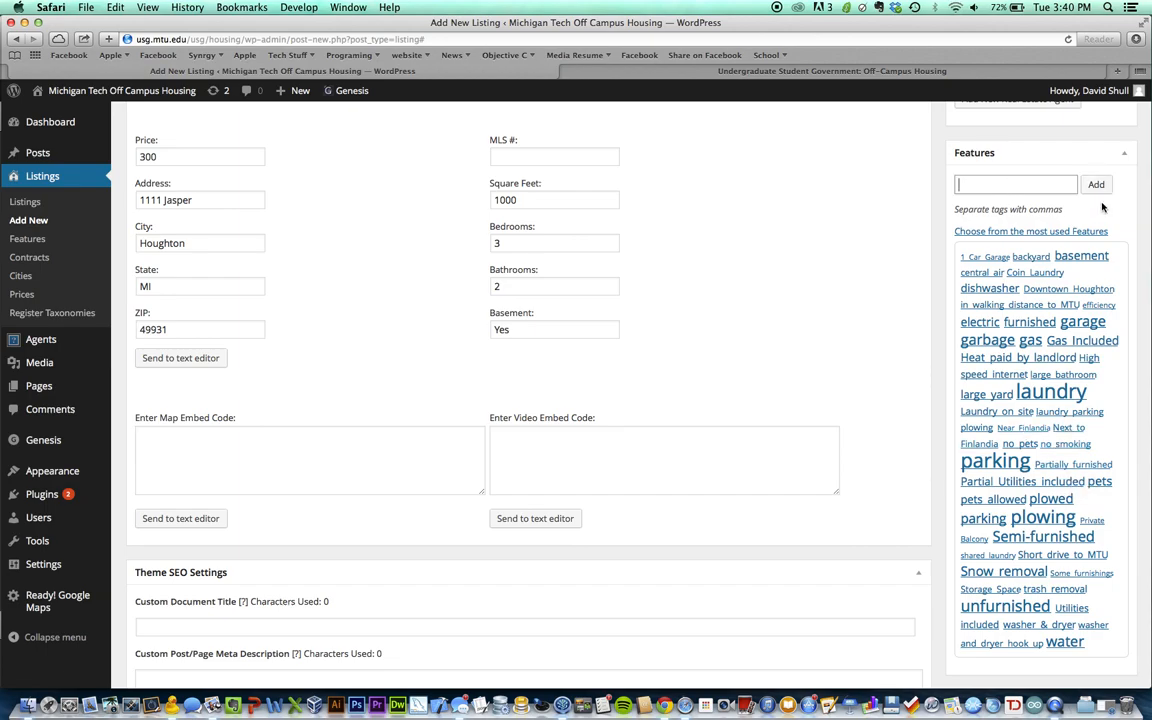
scroll(1051, 425, "down", 5)
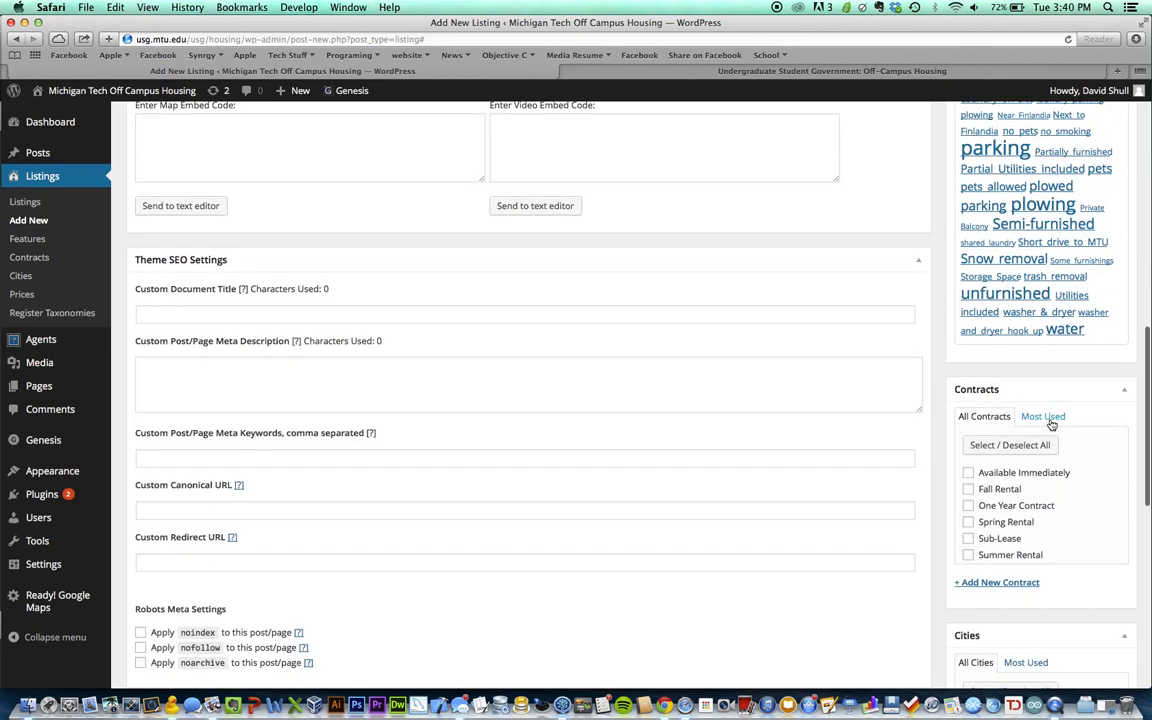
scroll(1051, 425, "down", 2)
scroll(990, 403, "down", 1)
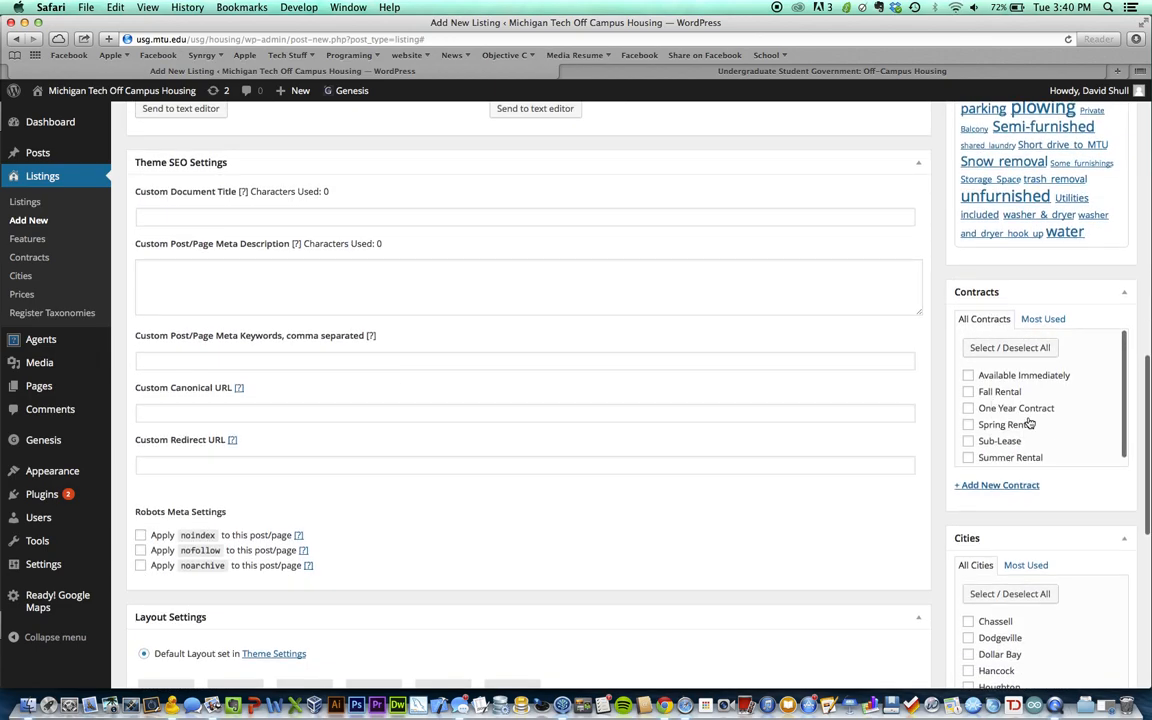
scroll(1000, 400, "up", 1)
left_click(967, 385)
left_click(968, 415)
scroll(1035, 428, "down", 1)
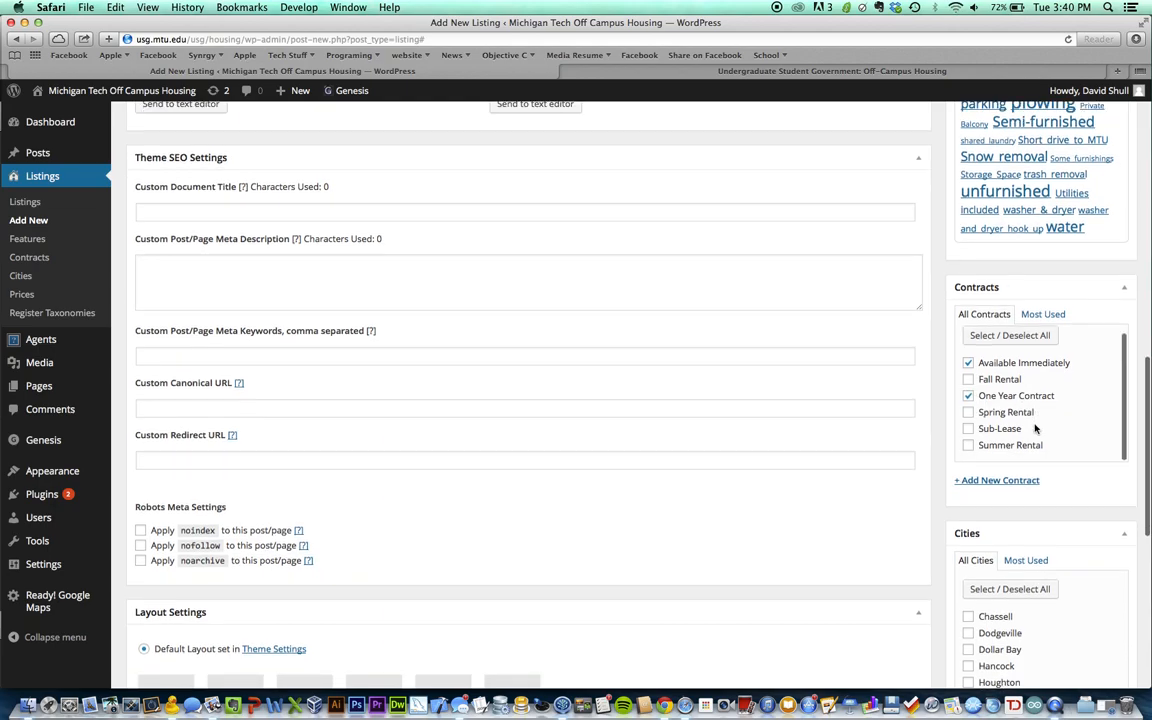
left_click(968, 410)
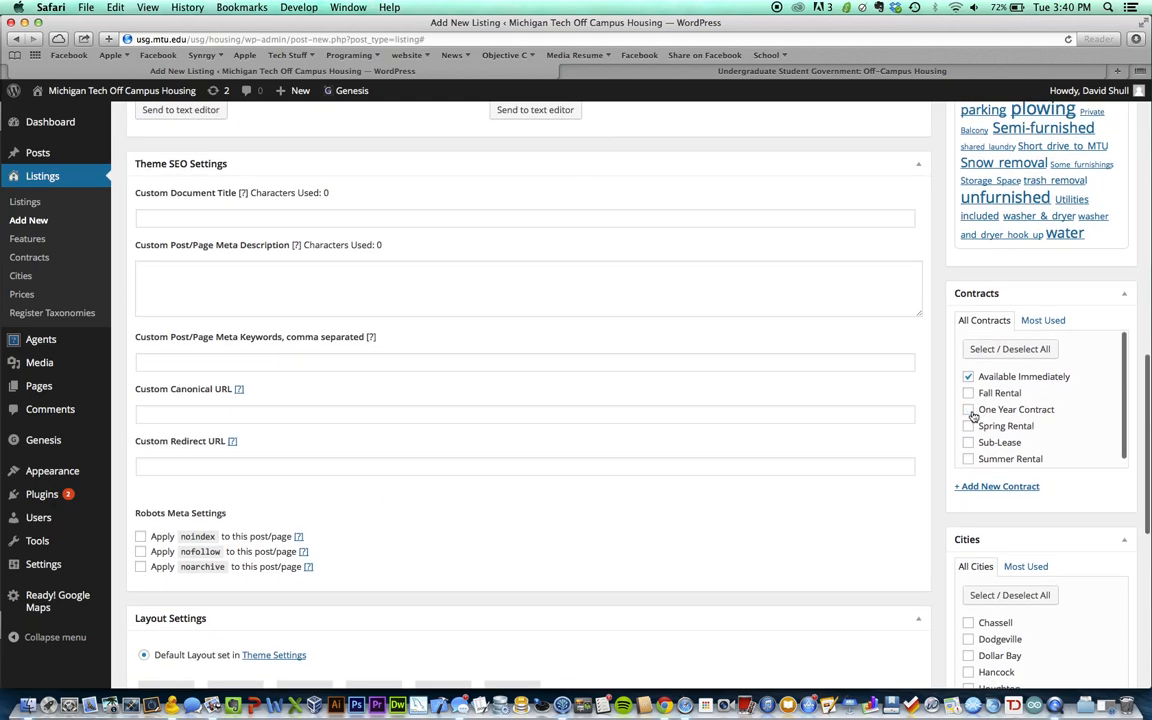
left_click(968, 378)
left_click(968, 393)
left_click(969, 410)
left_click(969, 410)
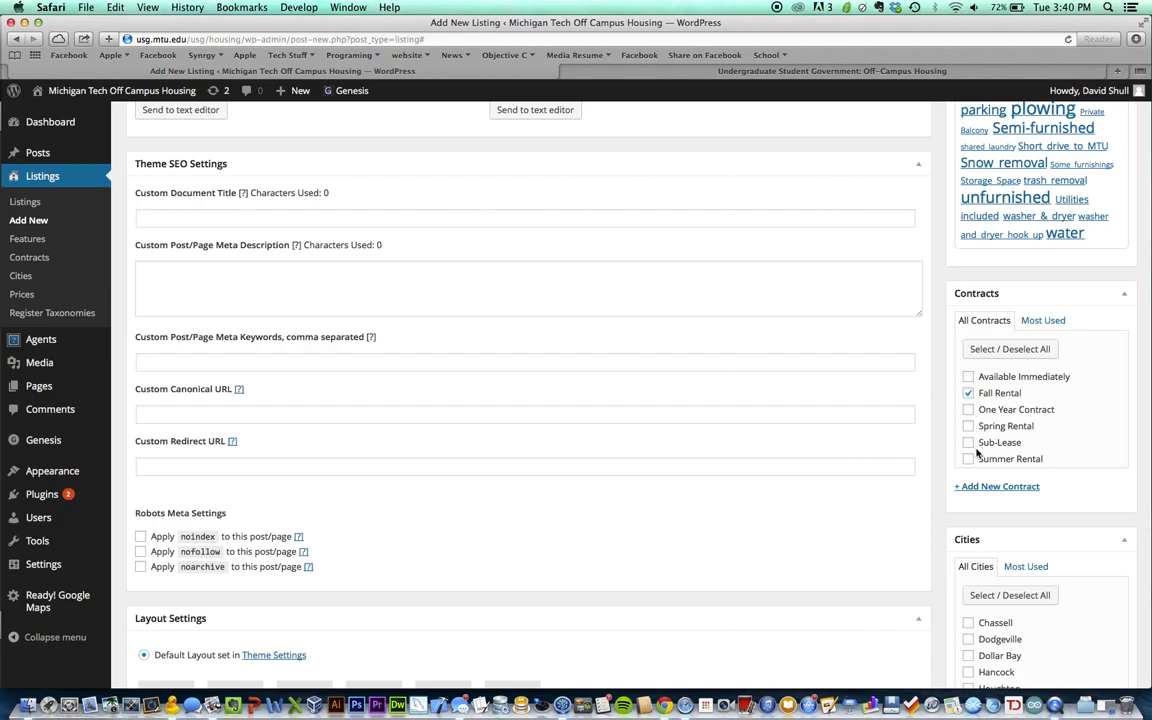
left_click(968, 458)
left_click(968, 458)
left_click(968, 393)
scroll(1031, 428, "down", 1)
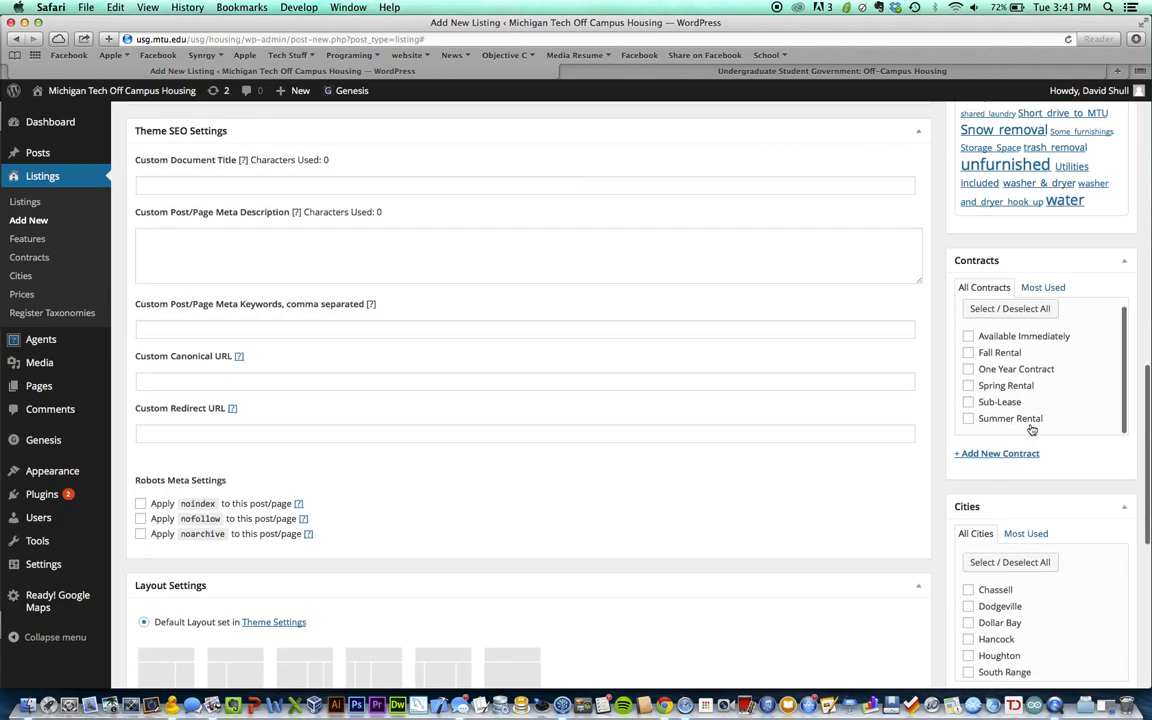
scroll(1031, 428, "down", 3)
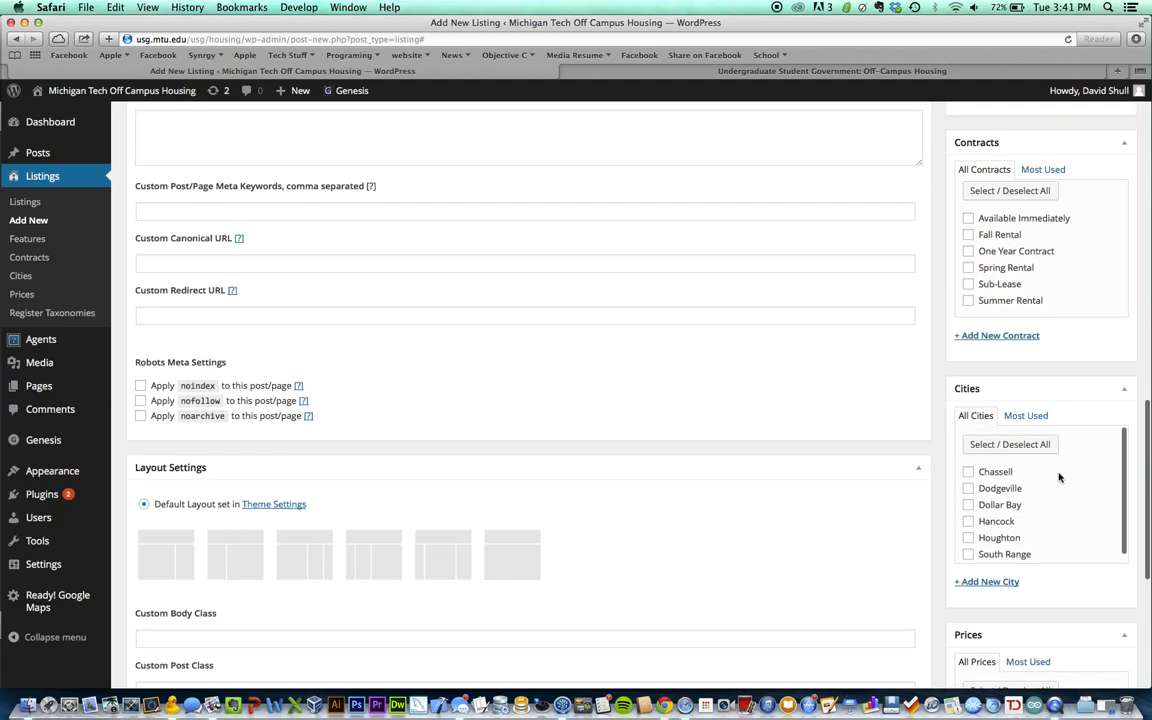
scroll(966, 430, "down", 2)
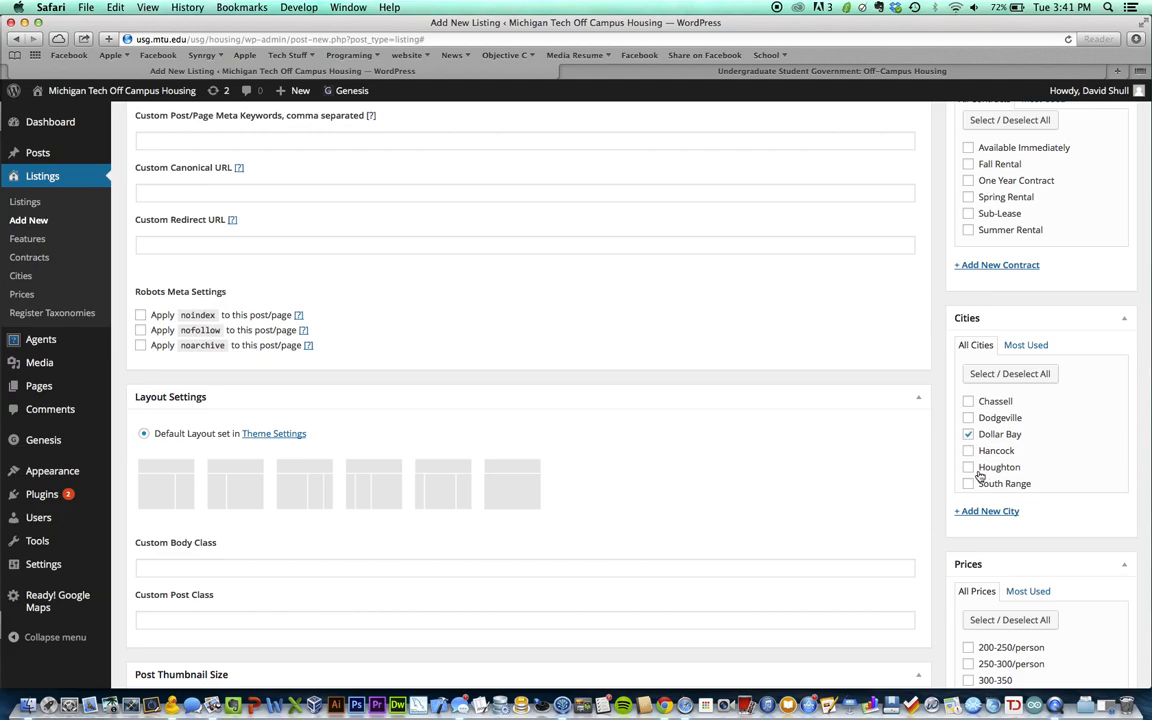
scroll(962, 520, "down", 2)
scroll(961, 527, "down", 1)
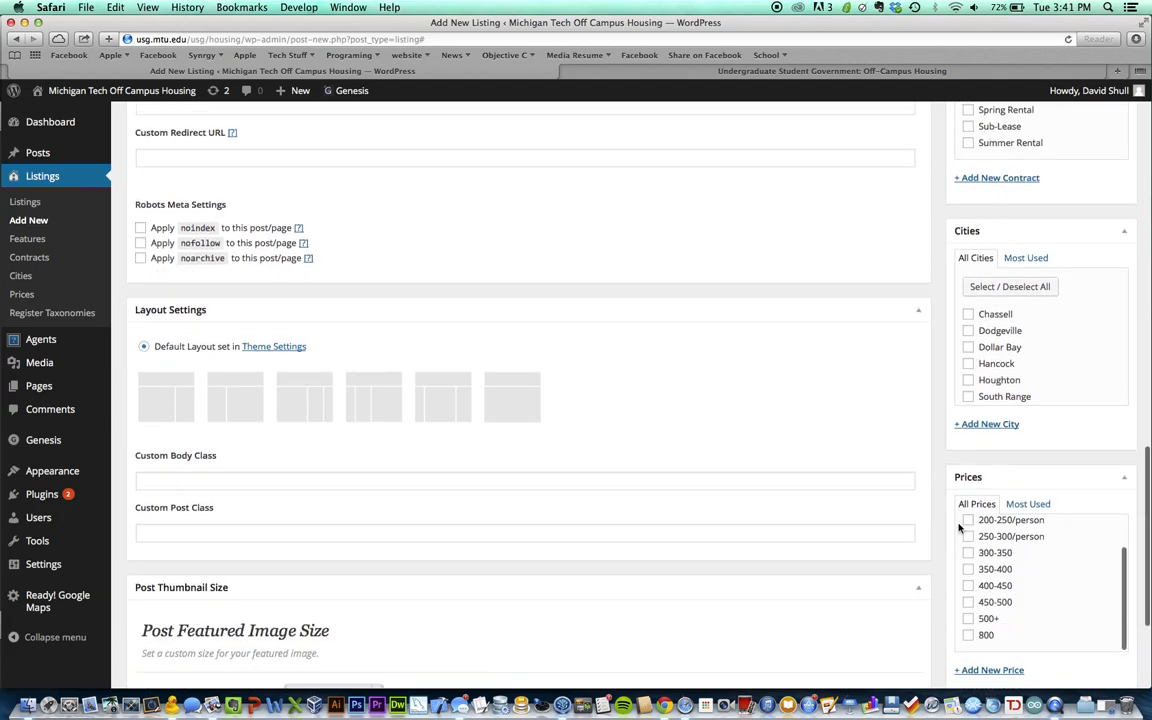
scroll(941, 456, "down", 2)
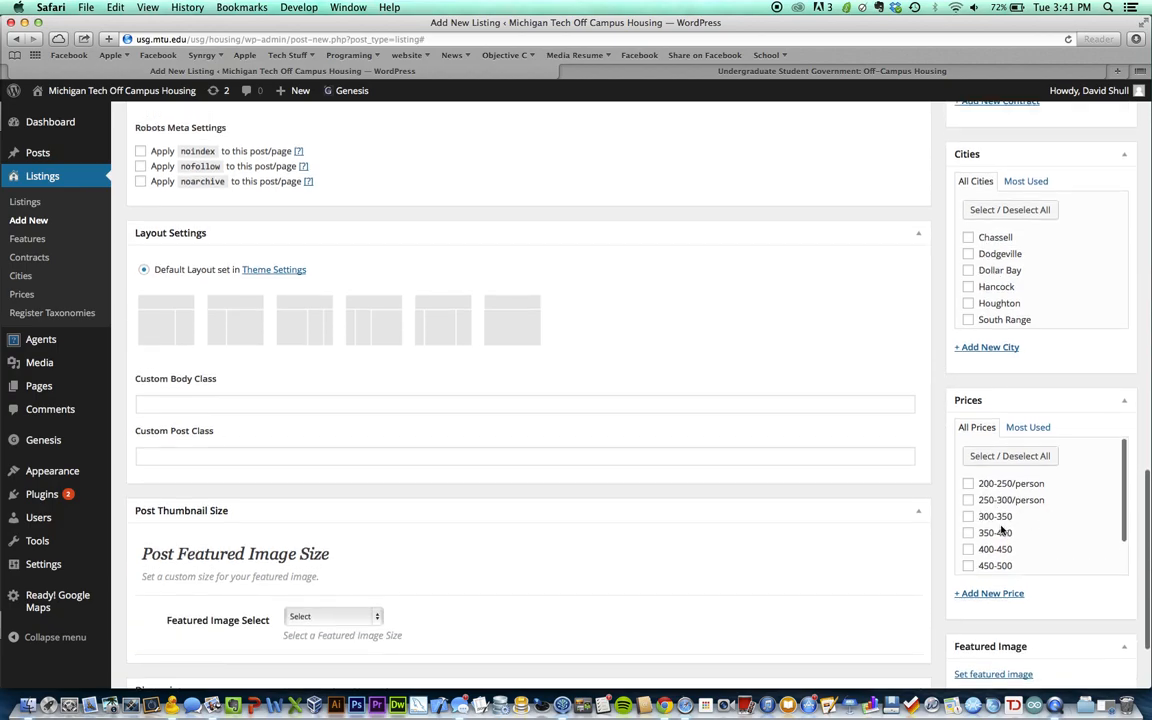
scroll(997, 515, "down", 1)
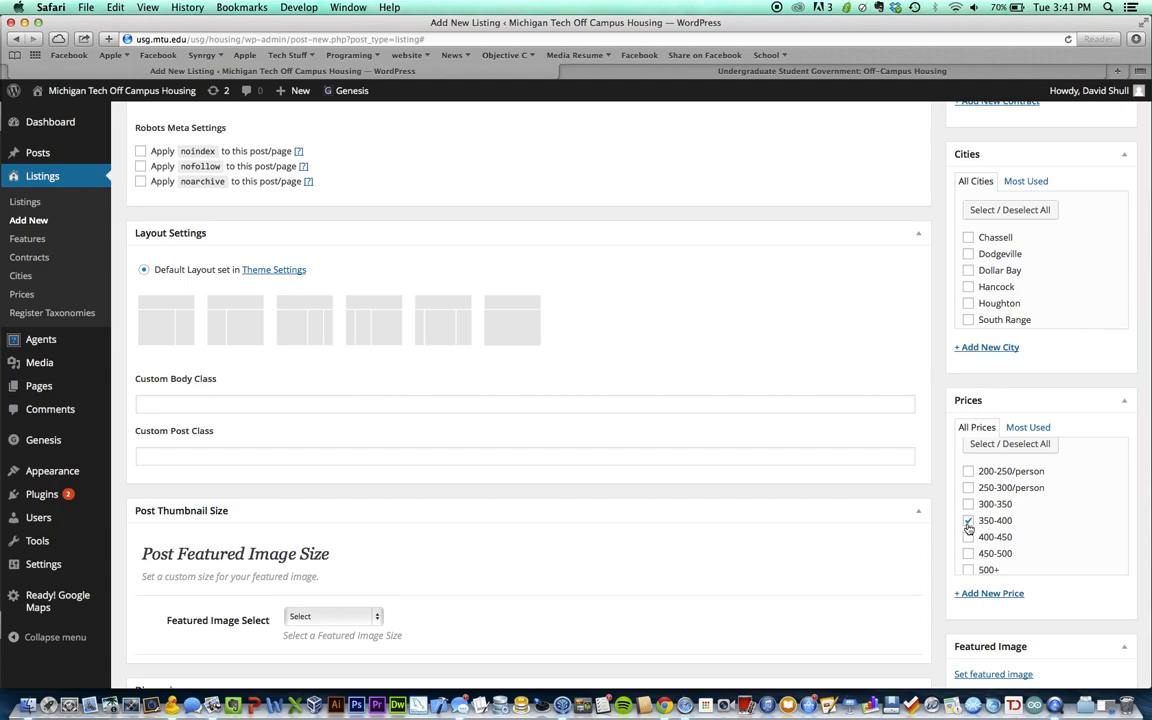
scroll(980, 480, "down", 2)
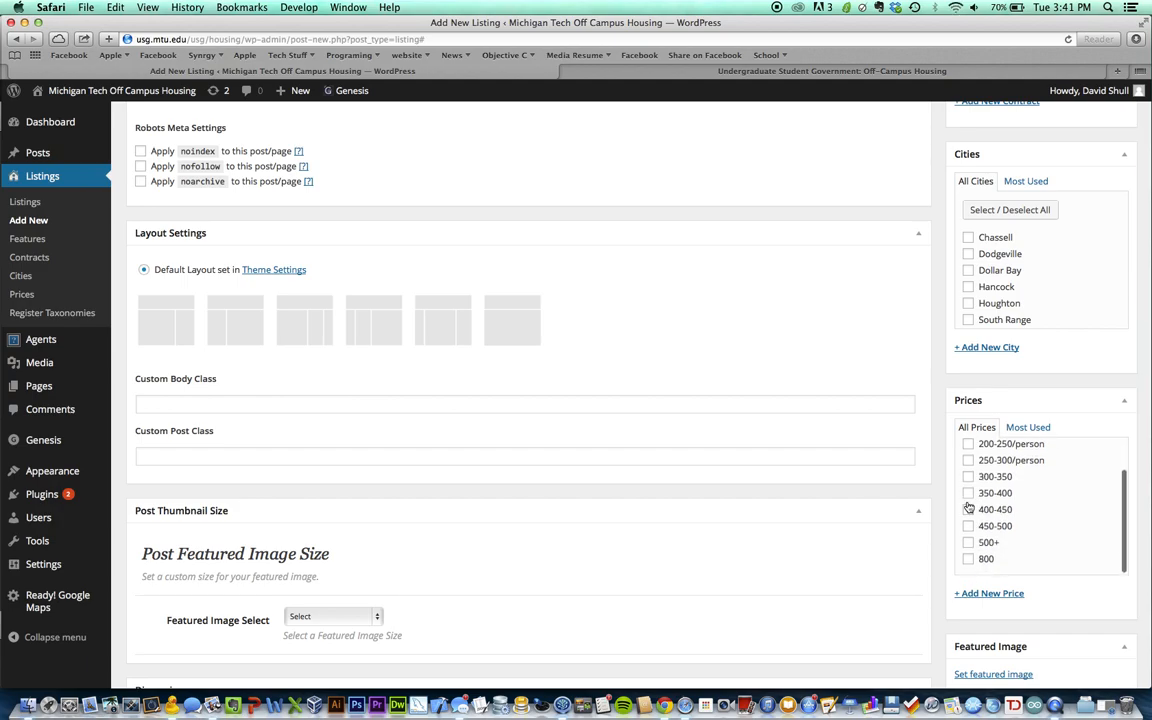
scroll(968, 510, "down", 1)
scroll(975, 560, "down", 2)
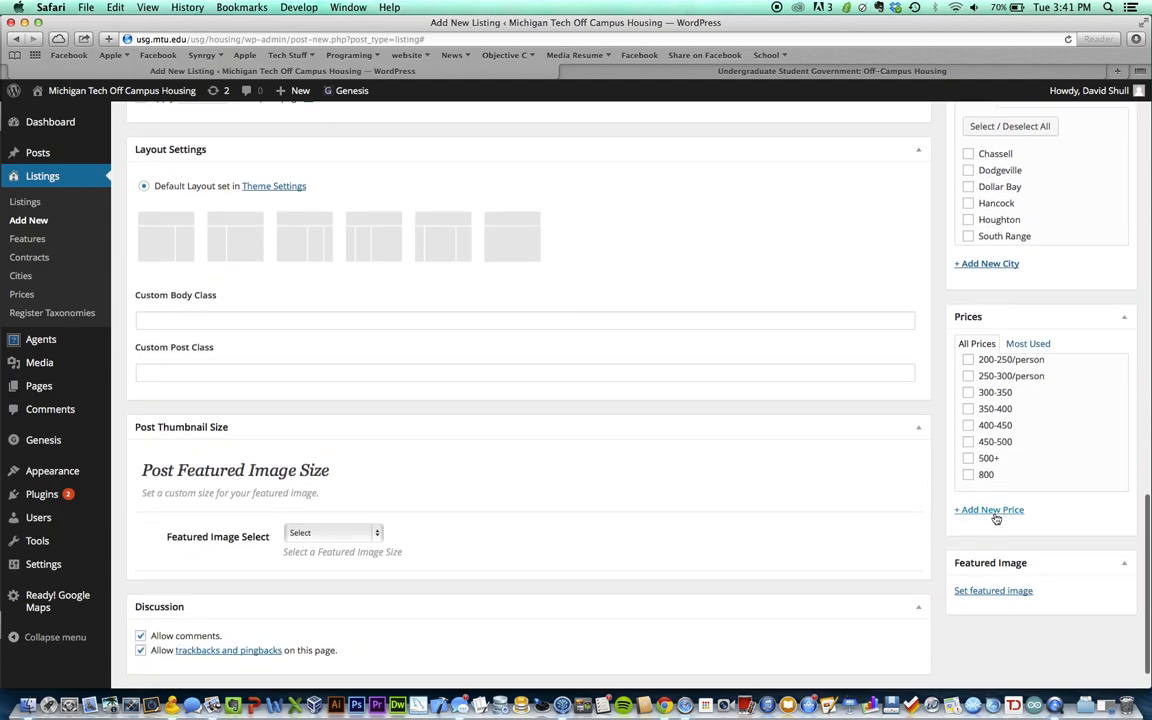
scroll(1021, 540, "down", 2)
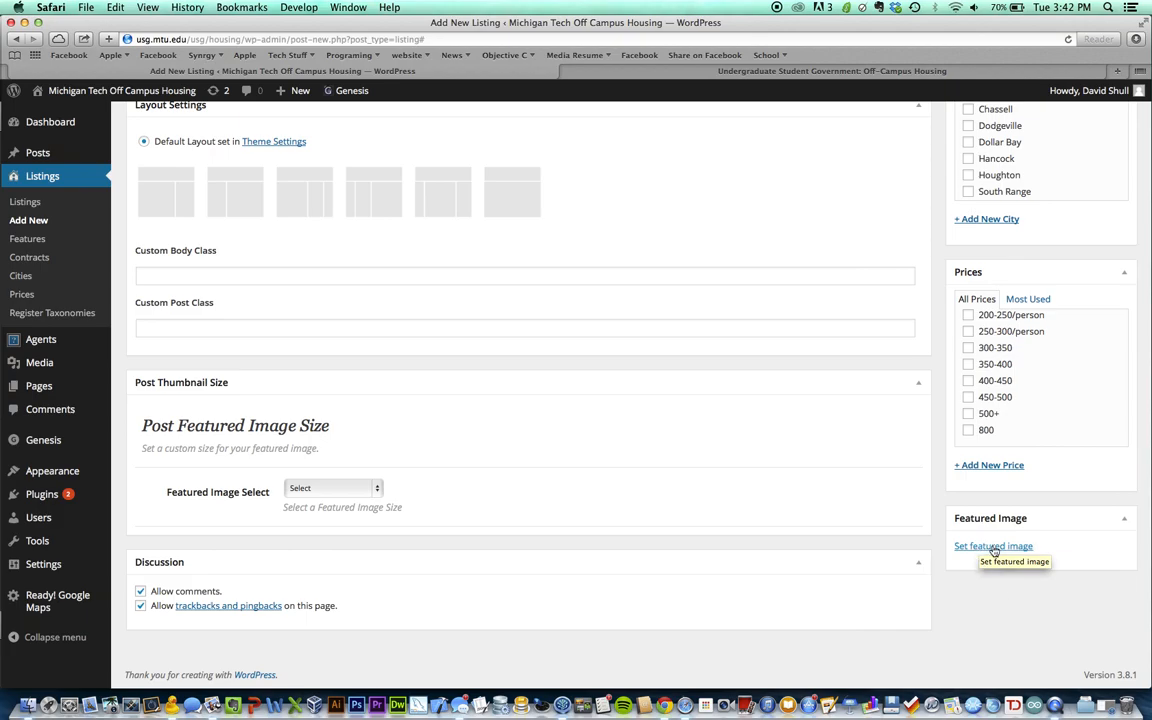
scroll(985, 550, "up", 20)
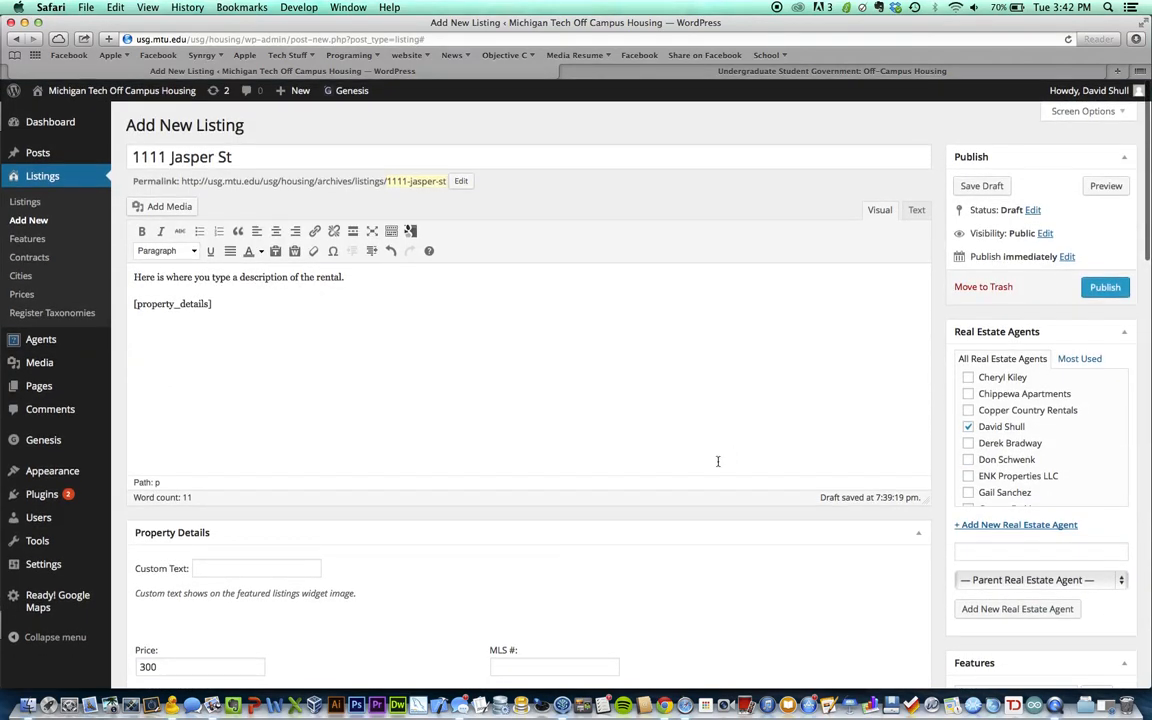
Publish the 1111 Jasper St listing and check the Post published confirmation
left_click(1106, 288)
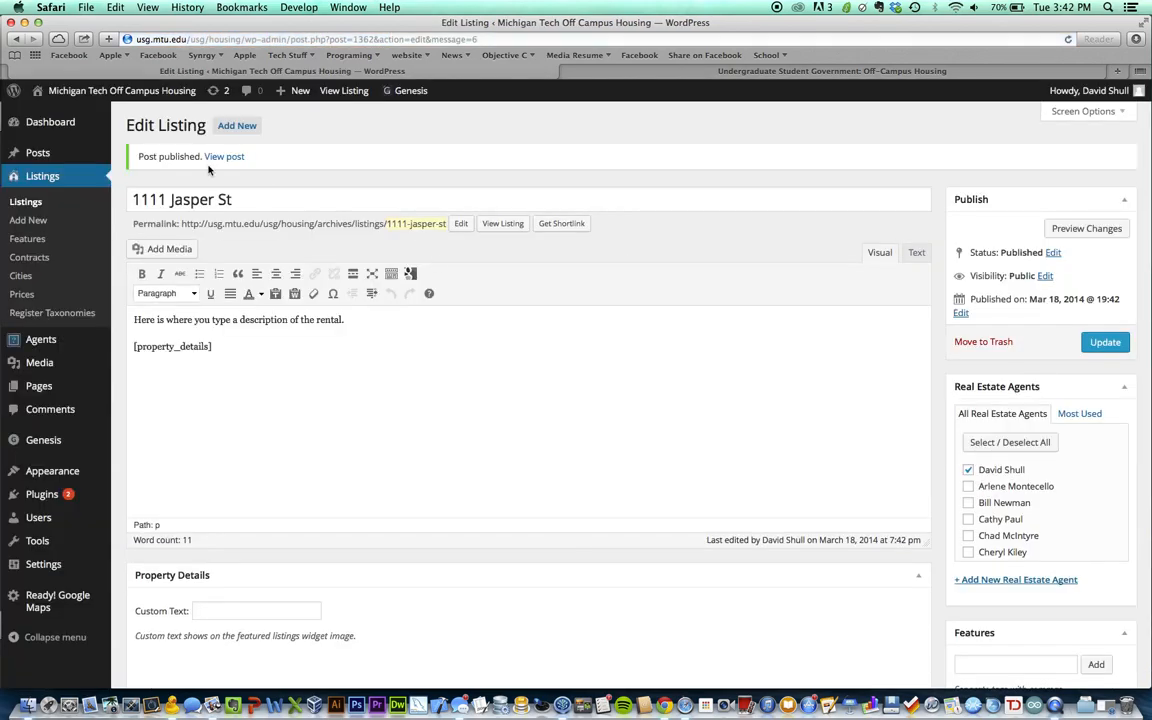
left_click_drag(136, 160, 268, 145)
left_click(268, 145)
View the live listing page and review its price 300, 3 bedrooms and landlord info
left_click(229, 158)
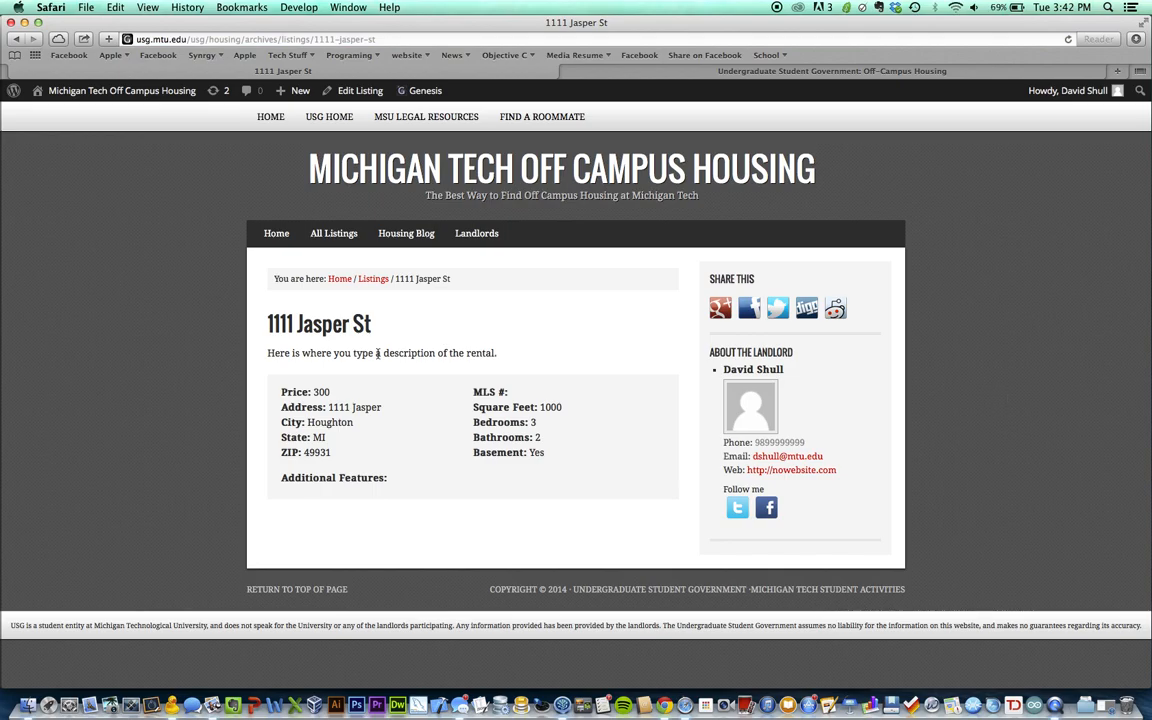
left_click_drag(266, 349, 513, 359)
left_click_drag(370, 332, 274, 329)
left_click(345, 384)
left_click_drag(284, 391, 531, 458)
left_click(531, 463)
Browse All Listings, with 1111 Jasper first at 300, then go to the Landlords page
left_click(301, 240)
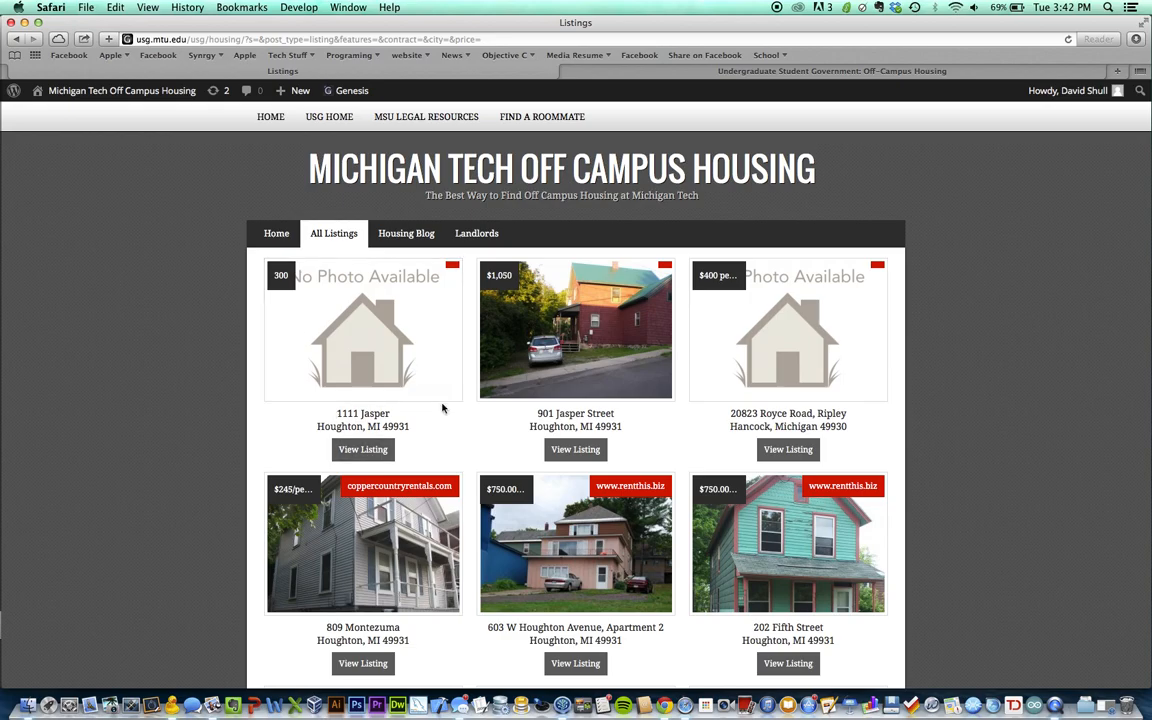
scroll(493, 457, "down", 1)
scroll(493, 457, "down", 5)
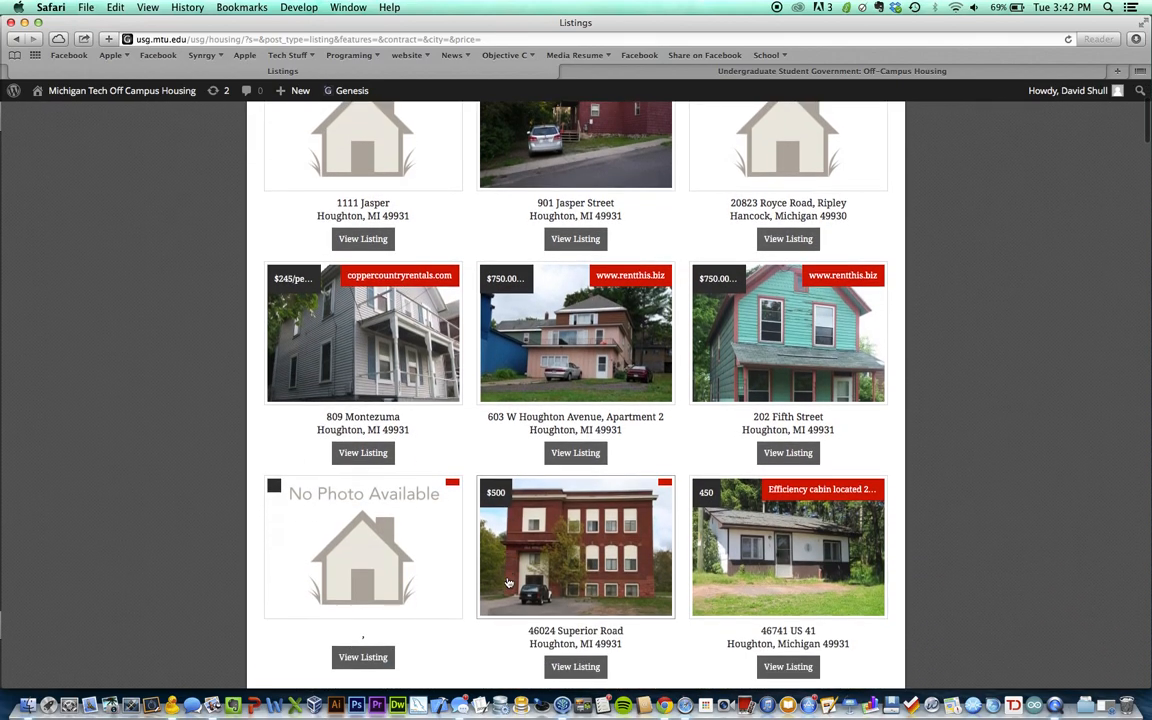
scroll(507, 582, "down", 3)
scroll(507, 582, "up", 4)
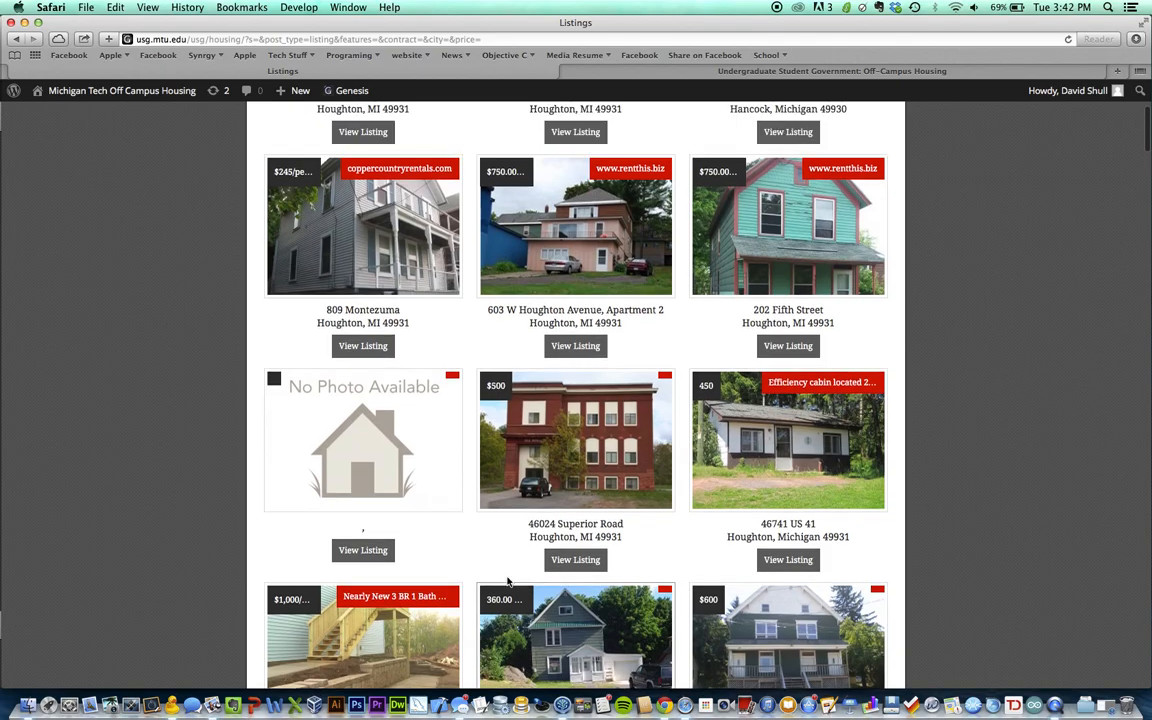
scroll(507, 582, "up", 4)
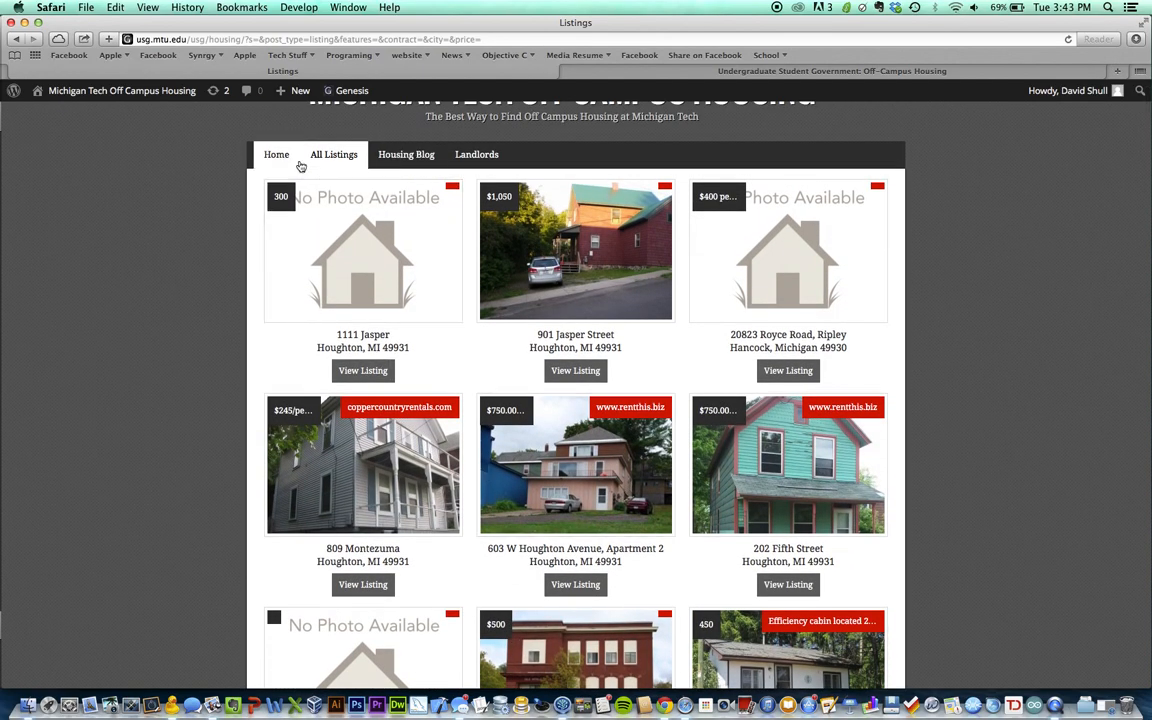
left_click(465, 157)
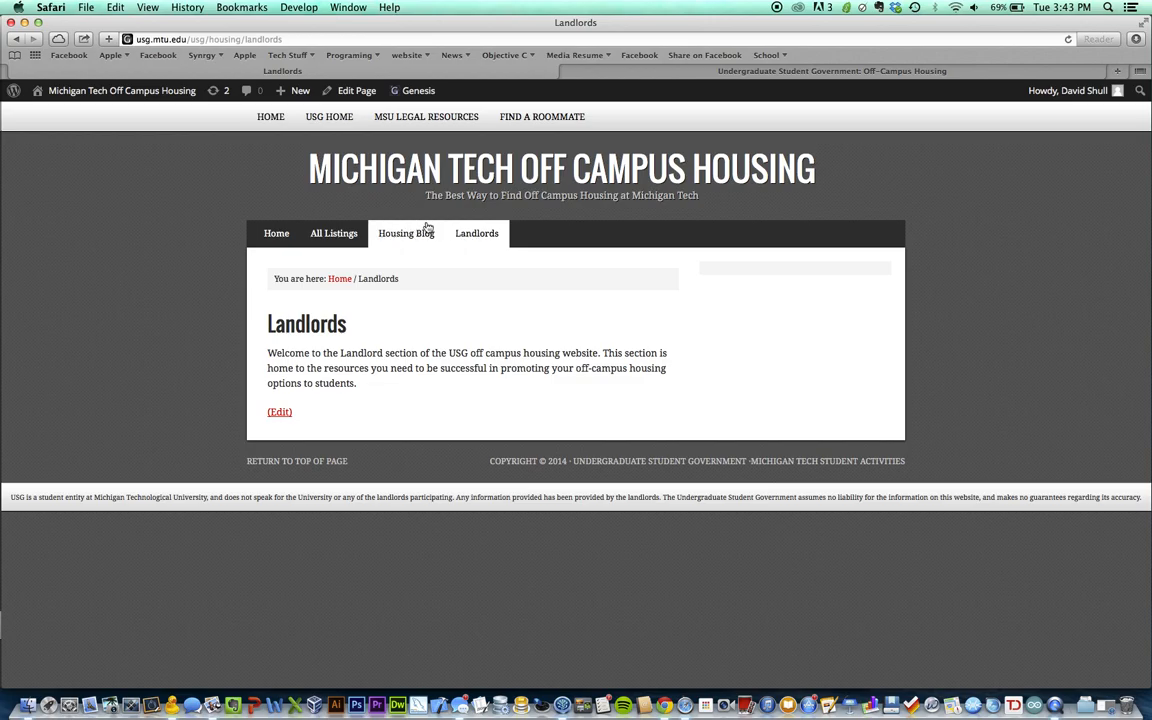
Go to the Home page and check that 1111 Jasper leads Featured Listings at 300
left_click(287, 233)
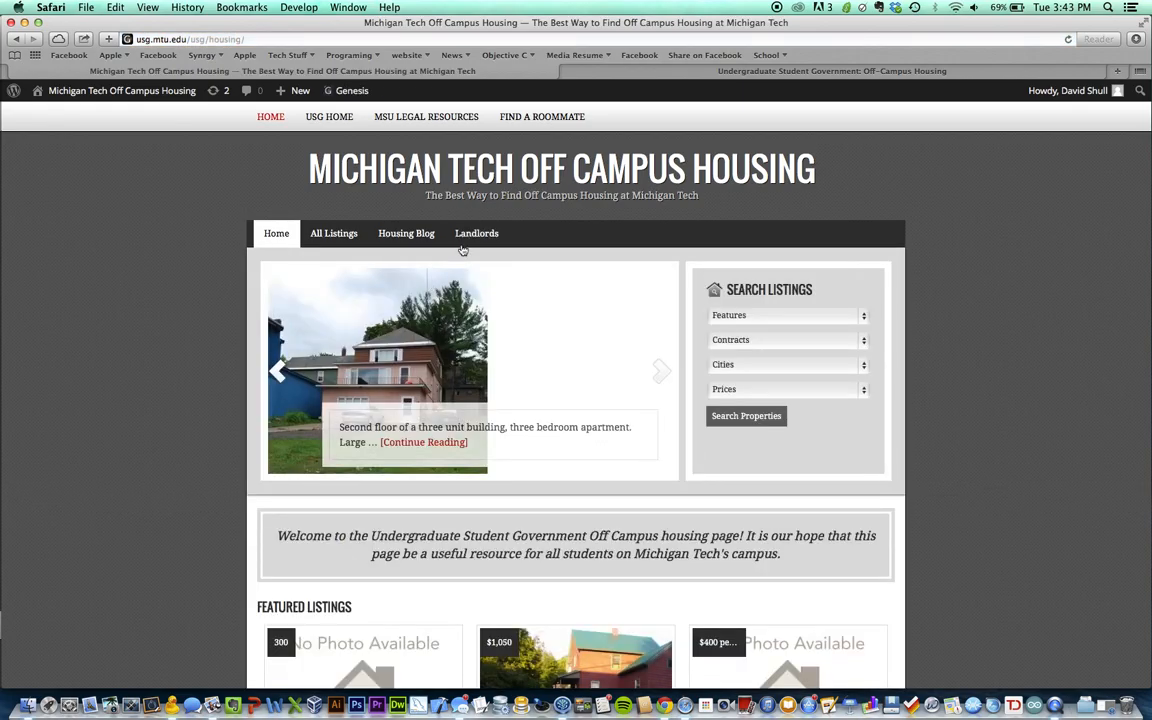
scroll(1004, 270, "down", 8)
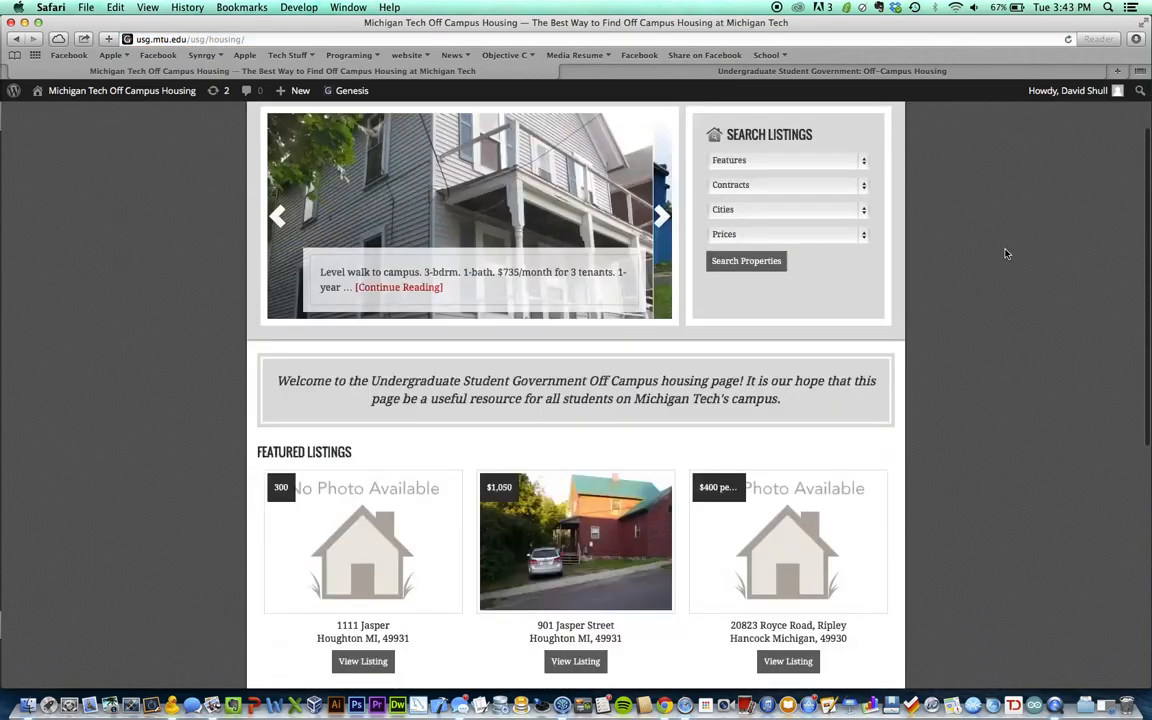
scroll(1006, 254, "down", 3)
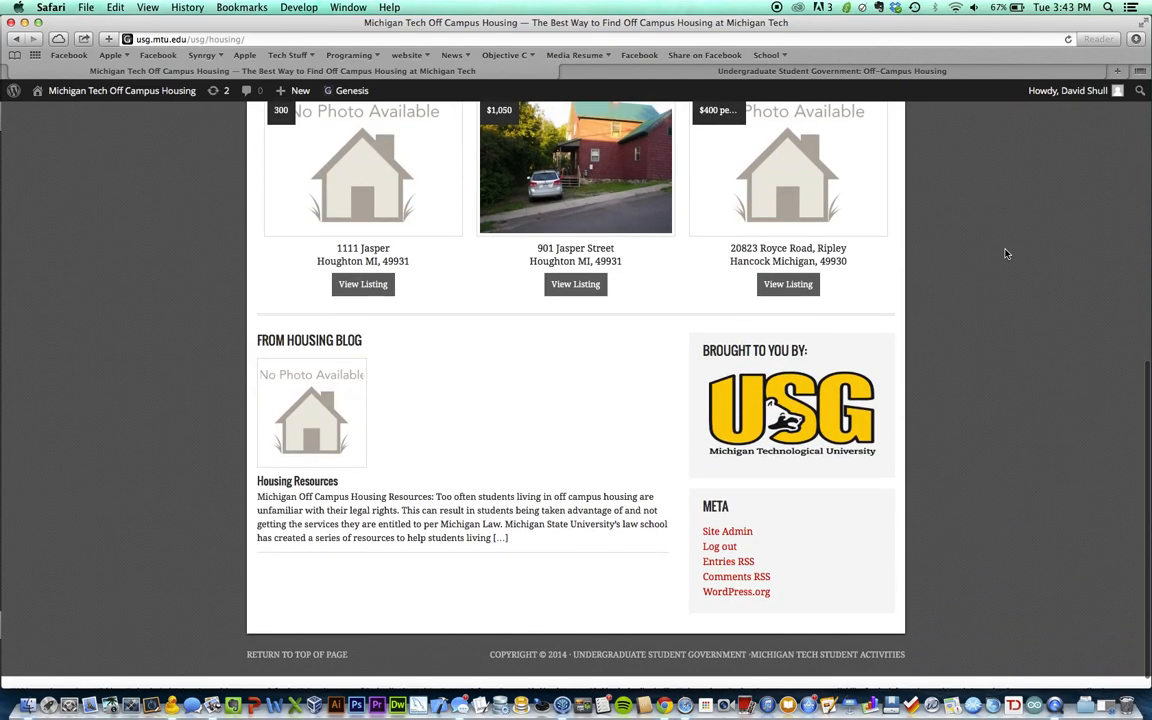
scroll(1006, 254, "up", 11)
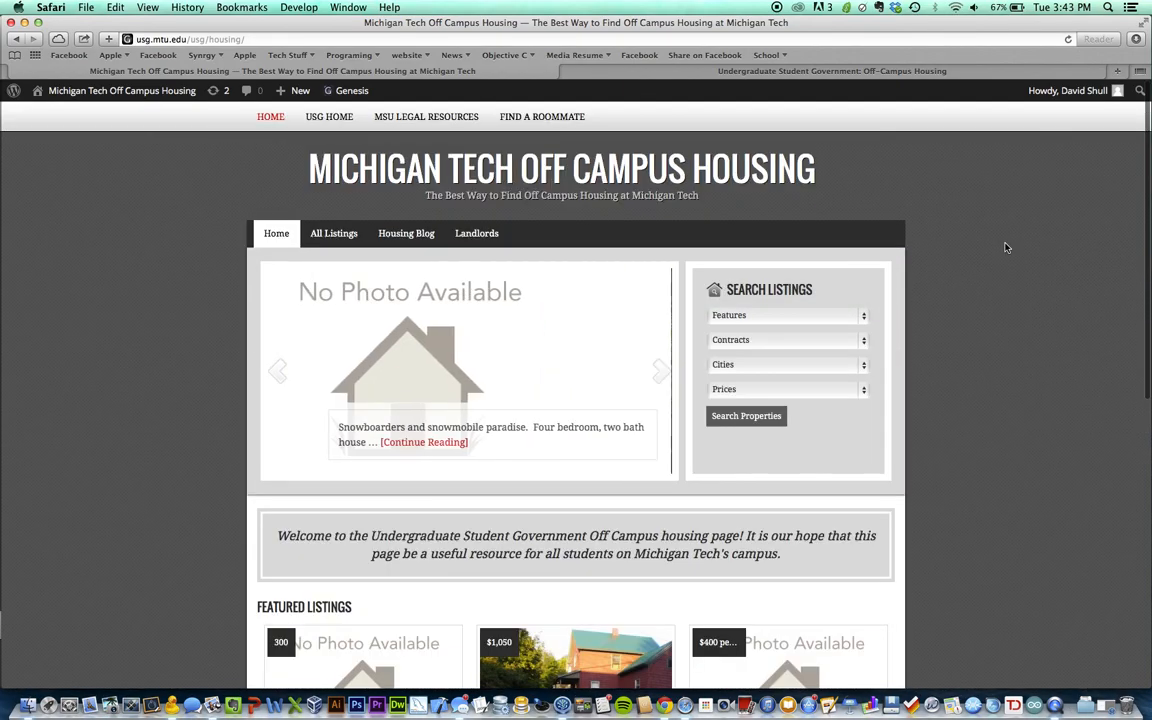